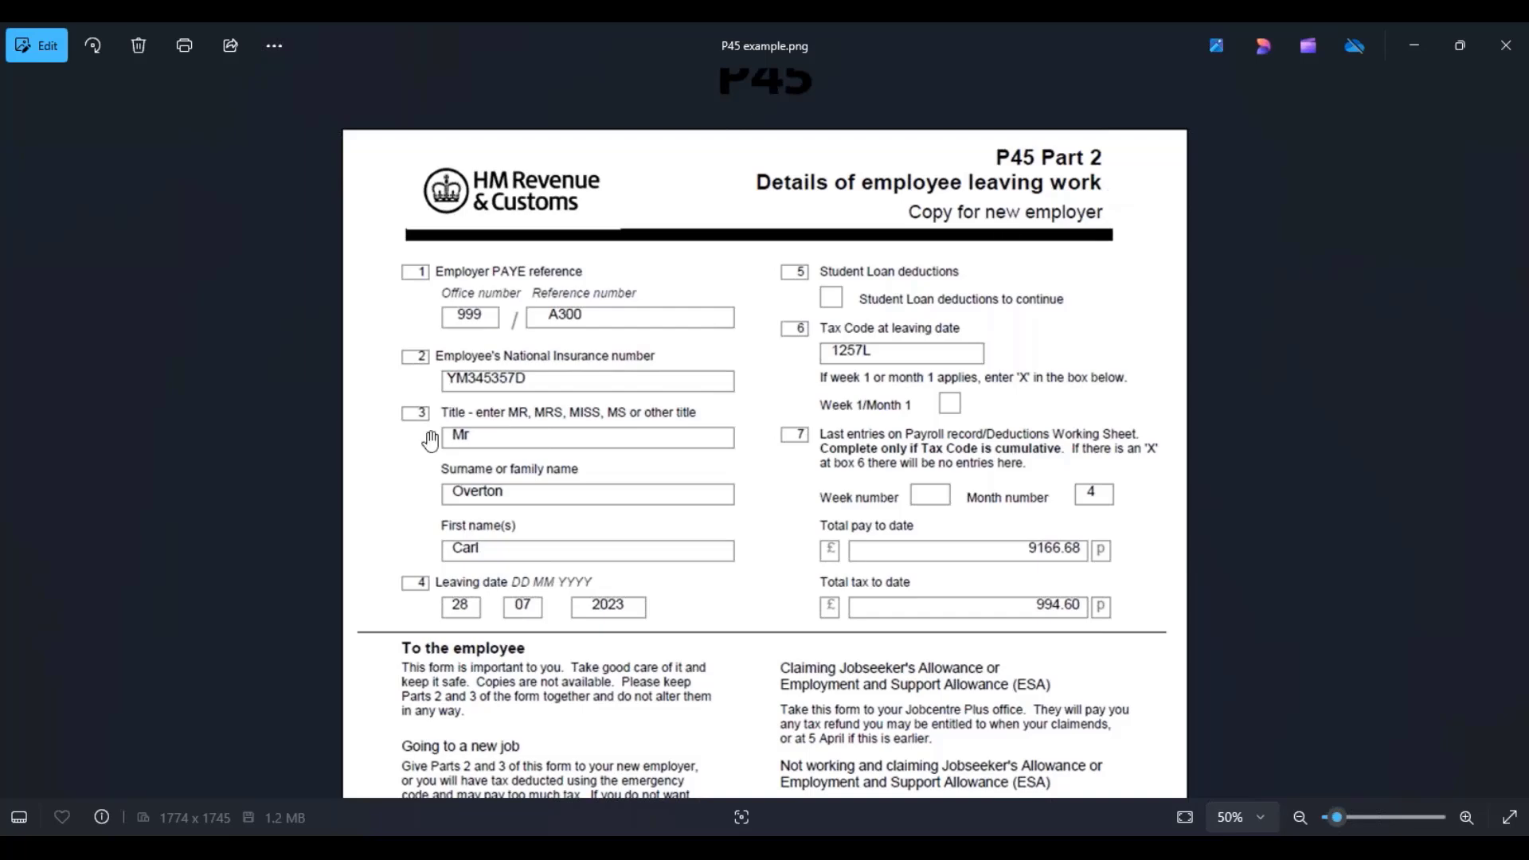
- Put away the P45 image and bring the GOV.UK Starter checklist page over the slide
{"action": "left_click", "coordinate": [1412, 45]}
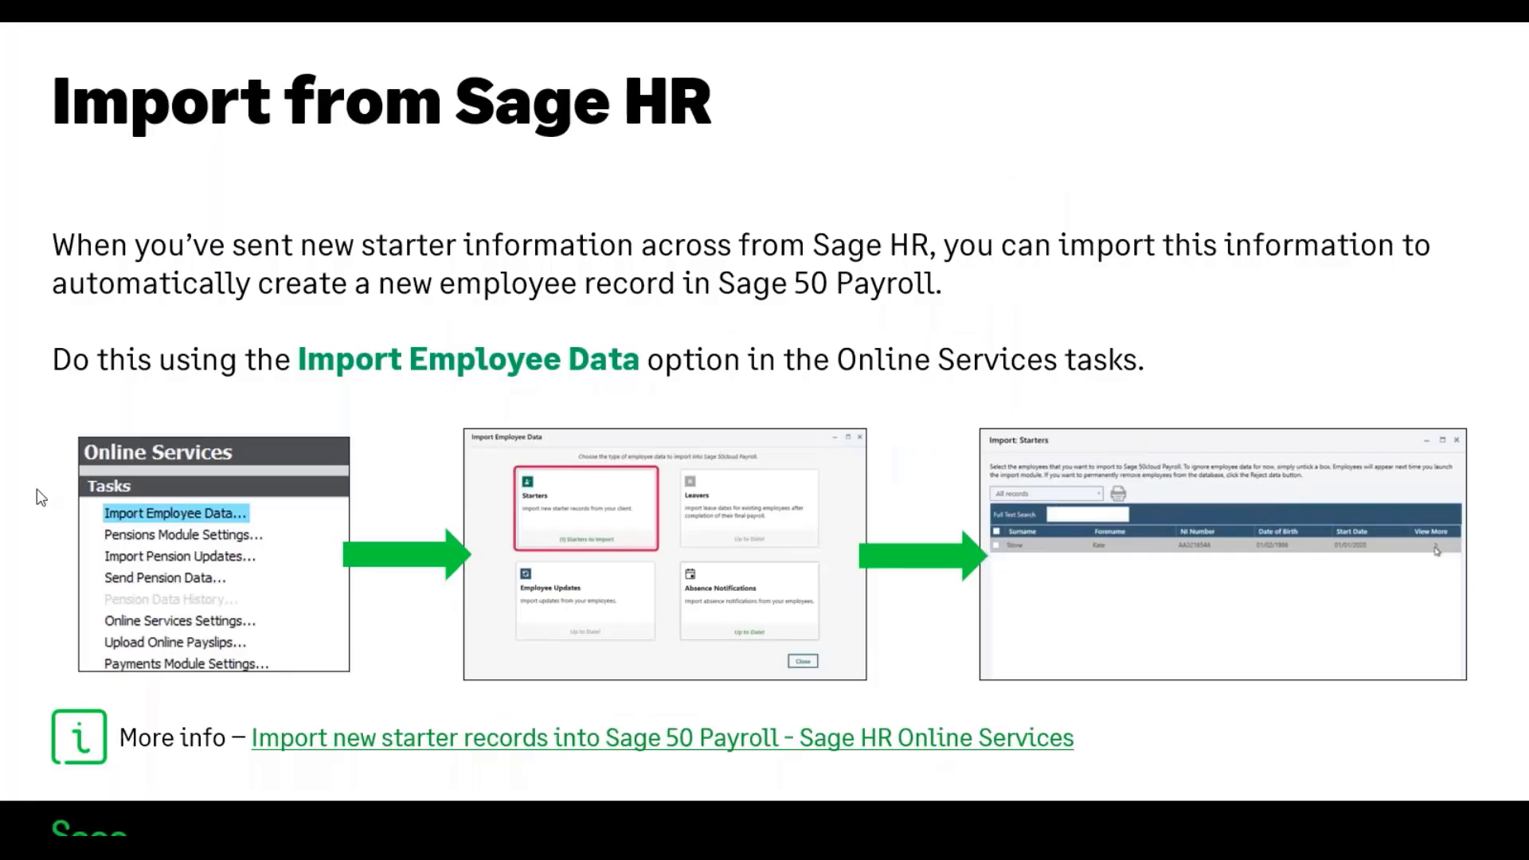
{"action": "left_click_drag", "start_coordinate": [37, 489], "coordinate": [1043, 24]}
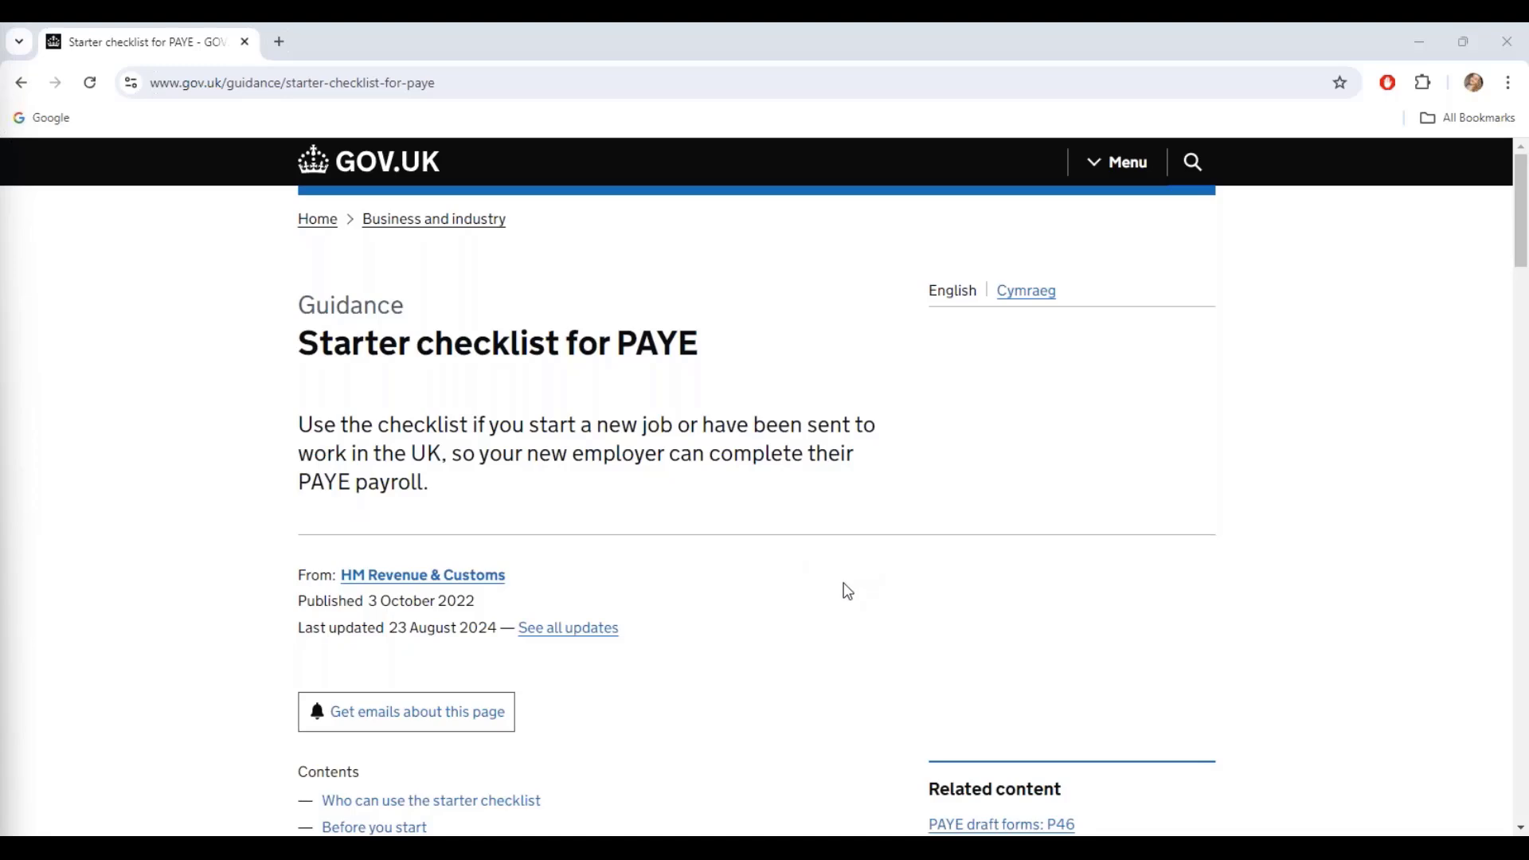
- Open the printable 'starter checklist for employees' PDF from the GOV.UK page
{"action": "scroll", "coordinate": [847, 591], "scroll_direction": "down", "scroll_amount": 12}
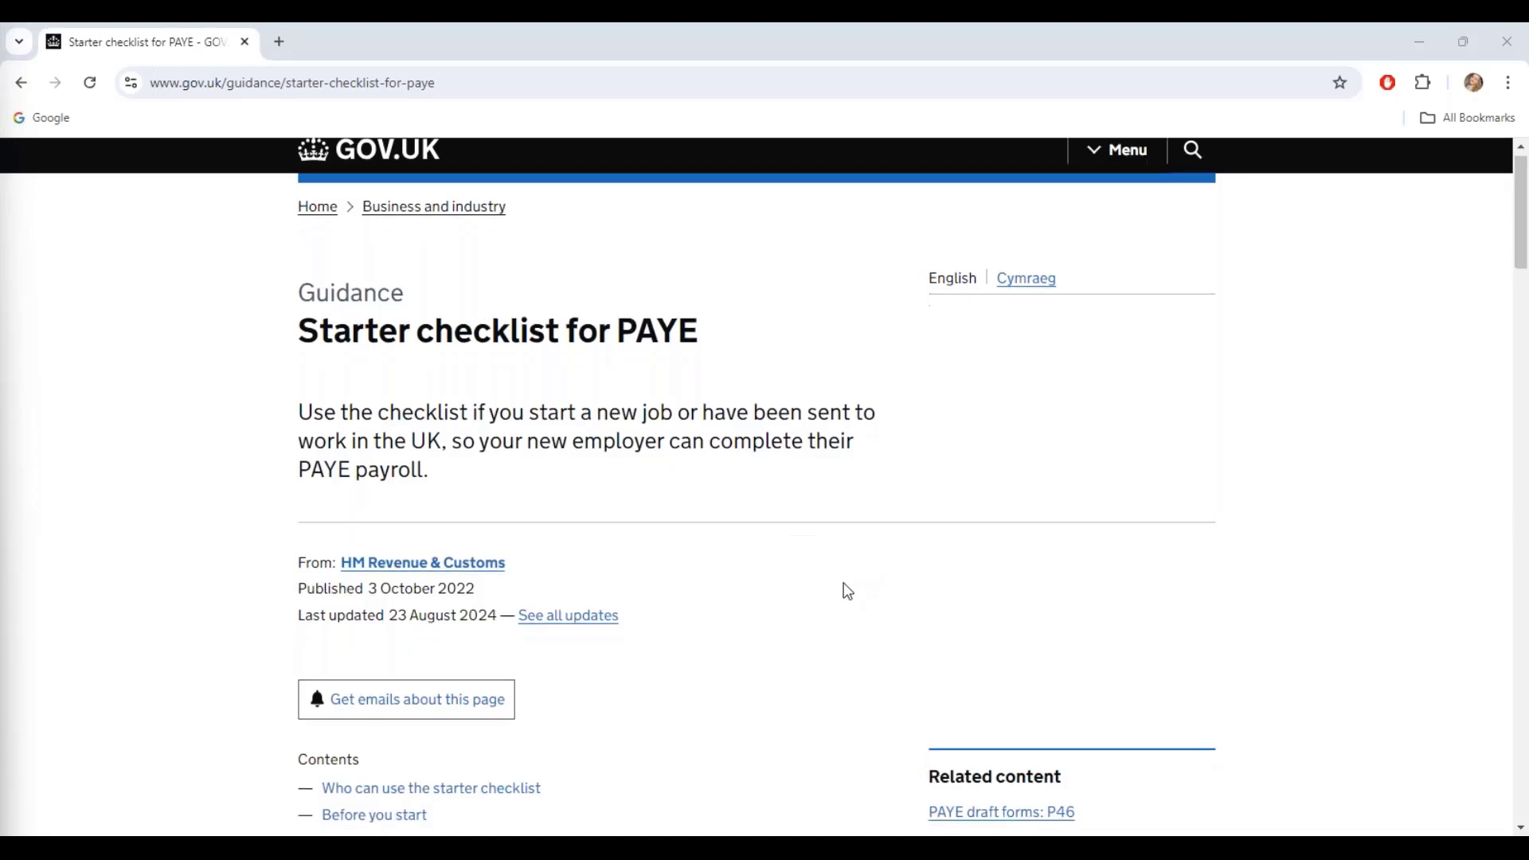
{"action": "scroll", "coordinate": [842, 591], "scroll_direction": "down", "scroll_amount": 7}
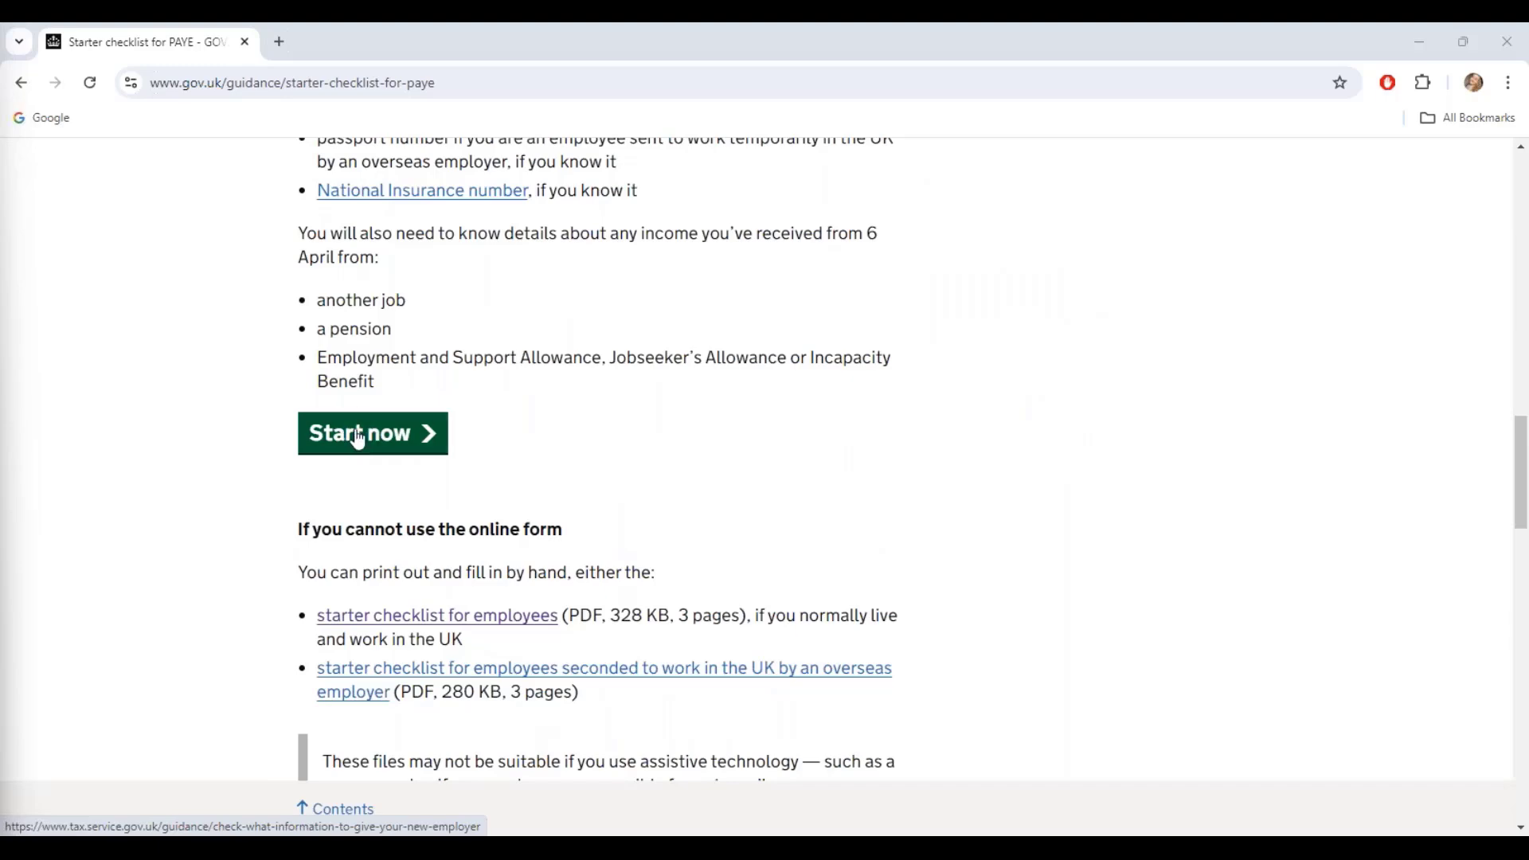
{"action": "left_click", "coordinate": [436, 618]}
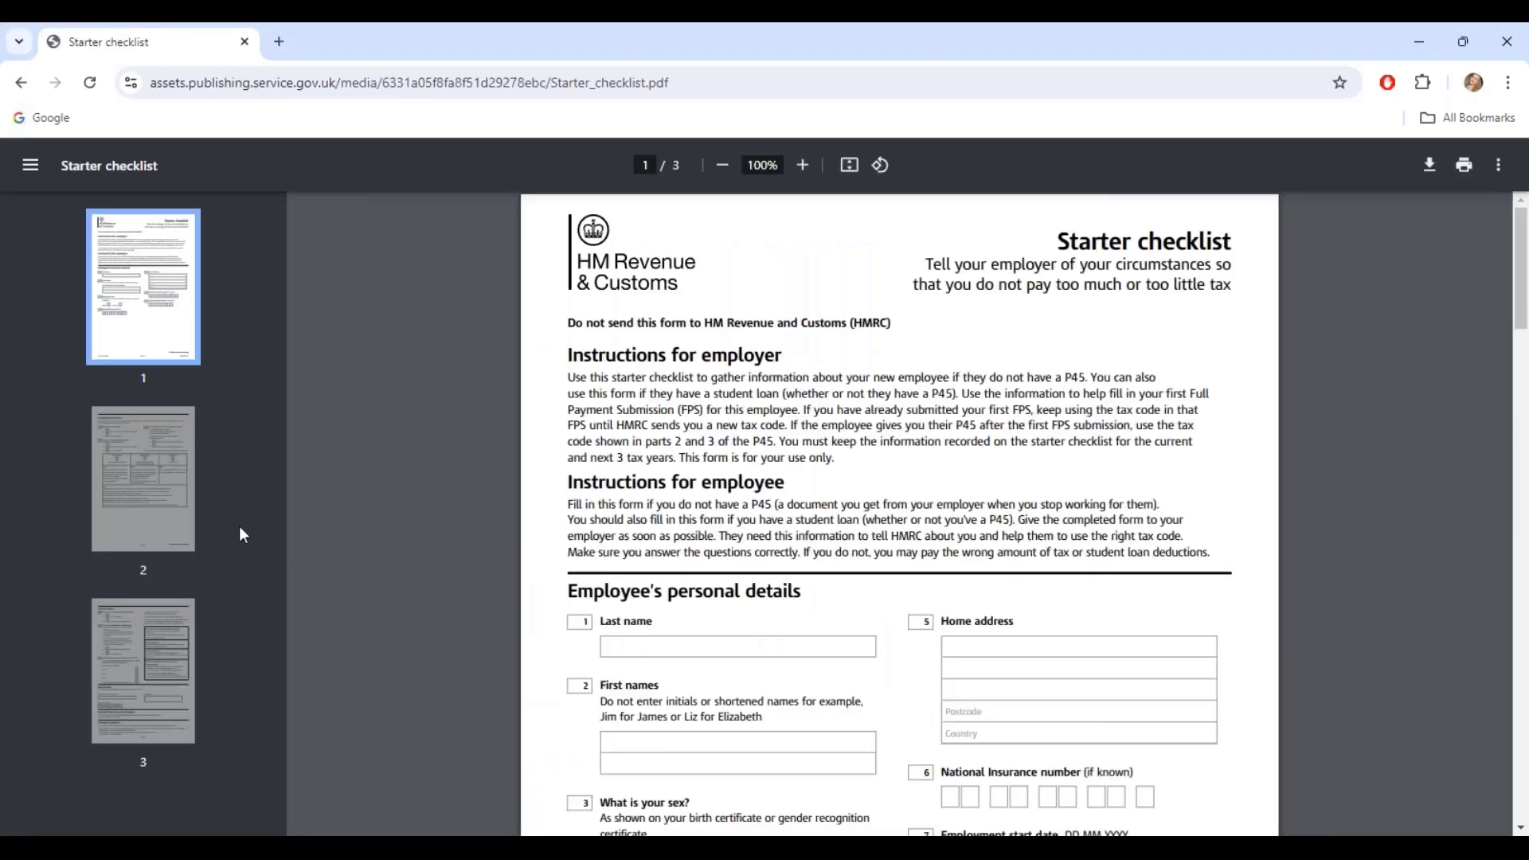
{"action": "left_click", "coordinate": [803, 165]}
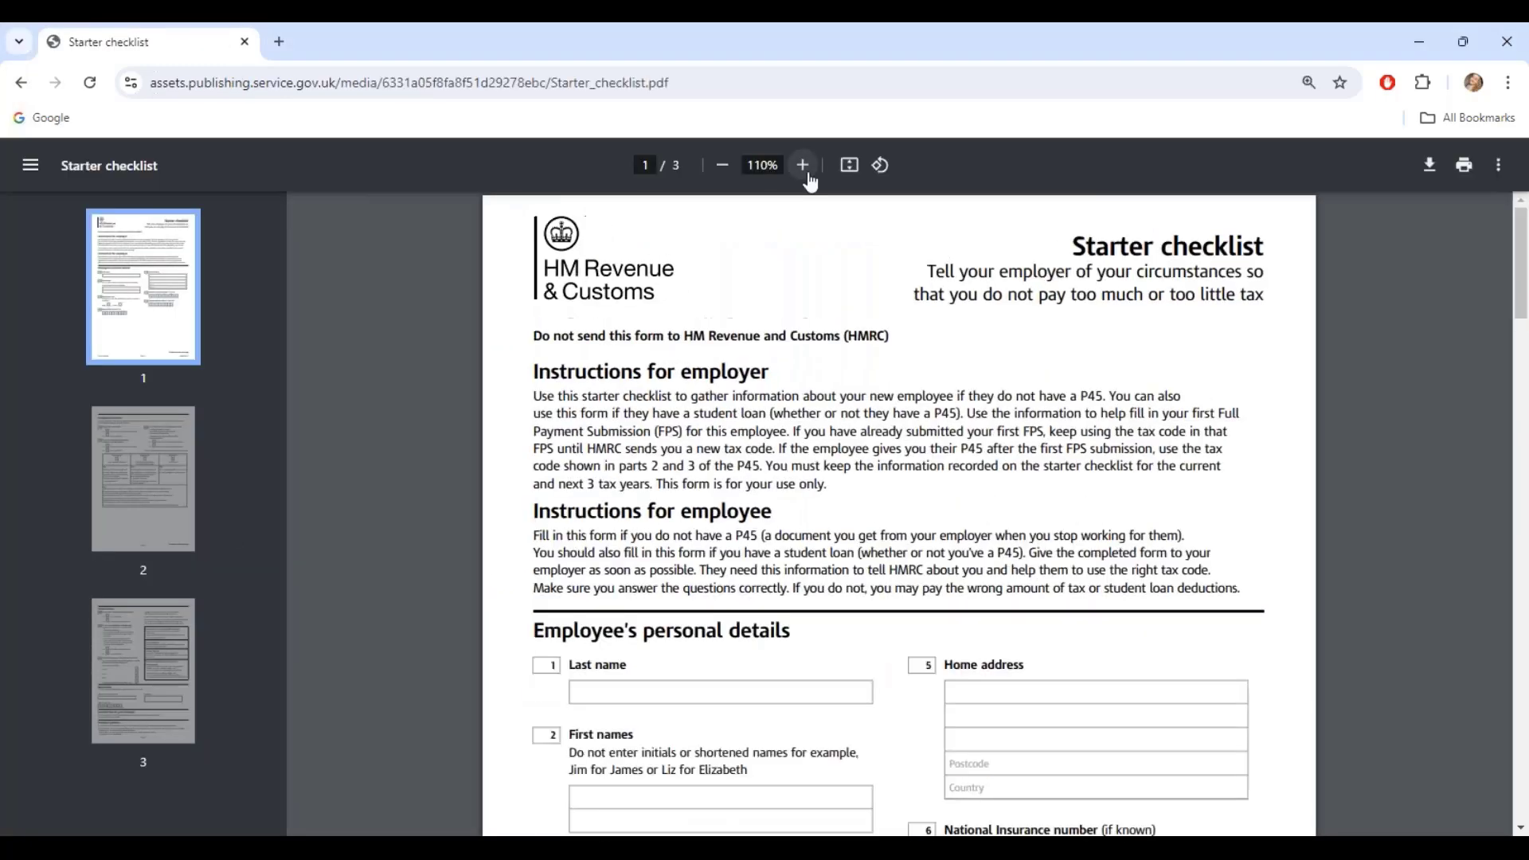
{"action": "left_click", "coordinate": [722, 171]}
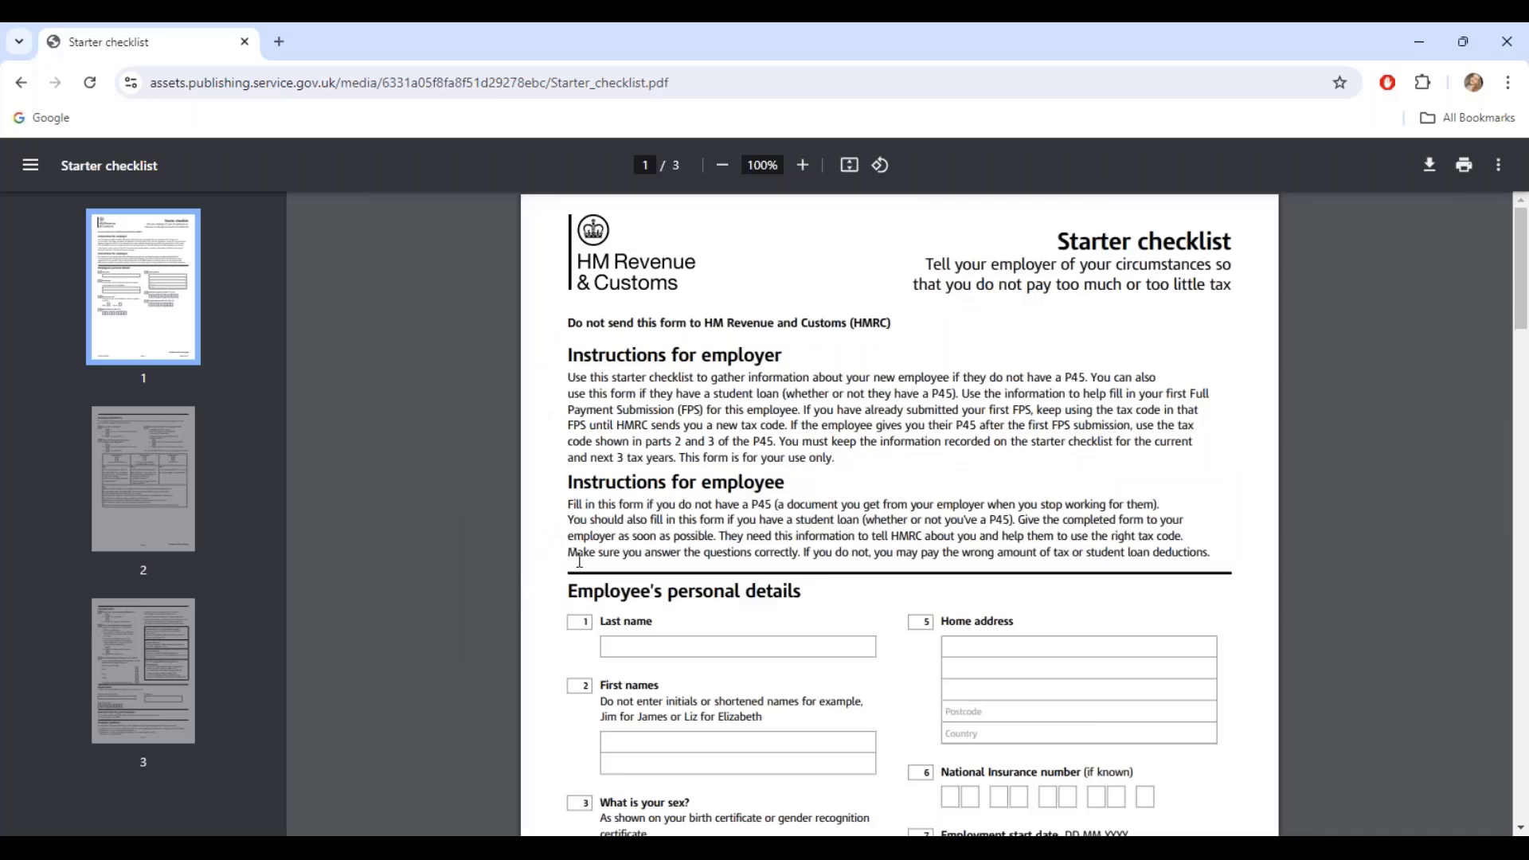
- Page through the checklist PDF to page 3's Student loans questions
{"action": "left_click_drag", "start_coordinate": [1520, 311], "coordinate": [1520, 361]}
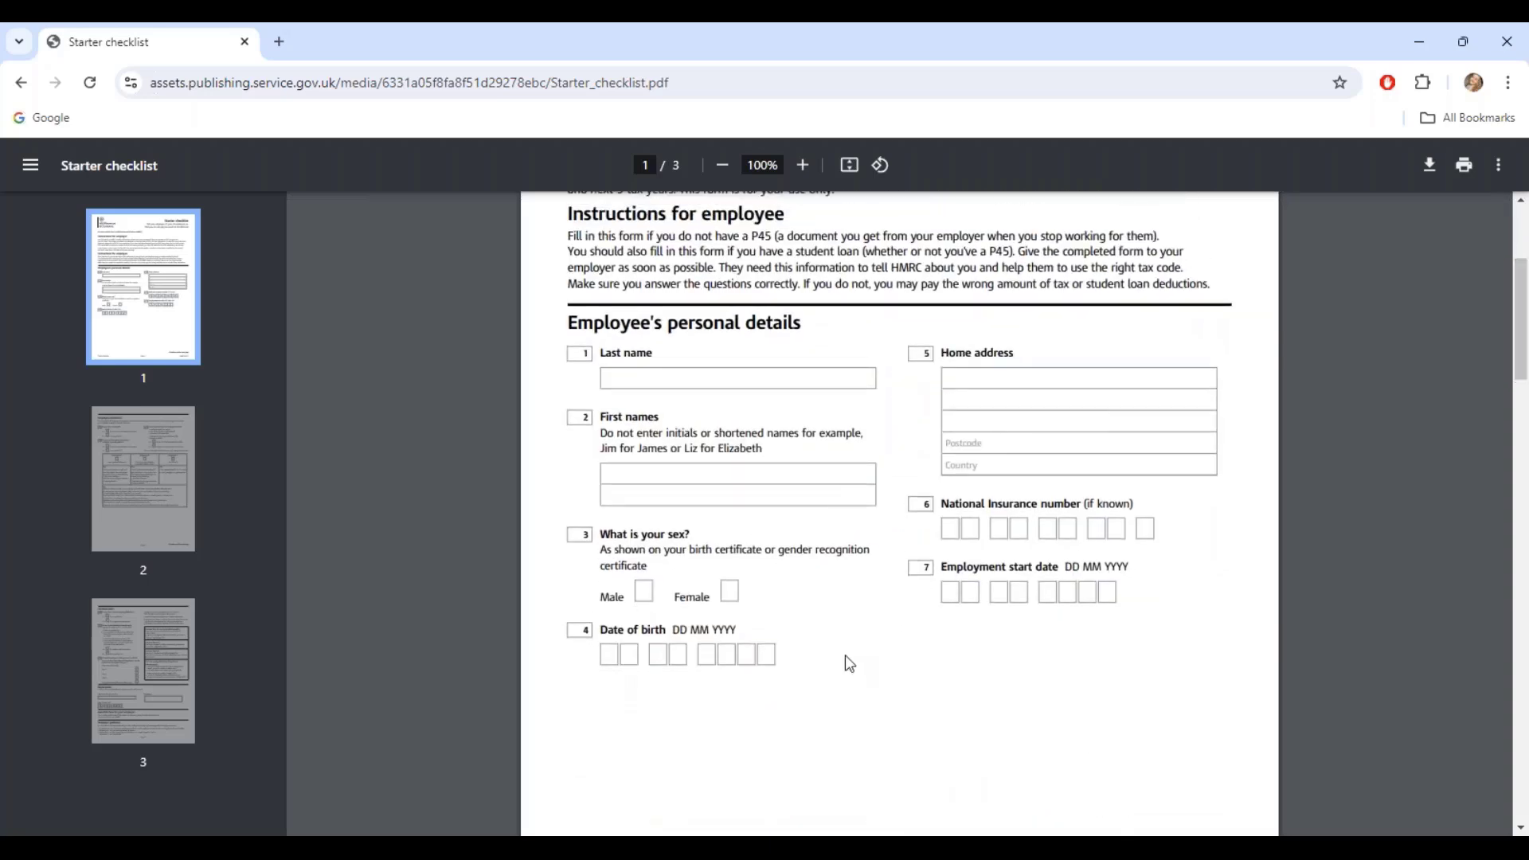
{"action": "left_click", "coordinate": [138, 483]}
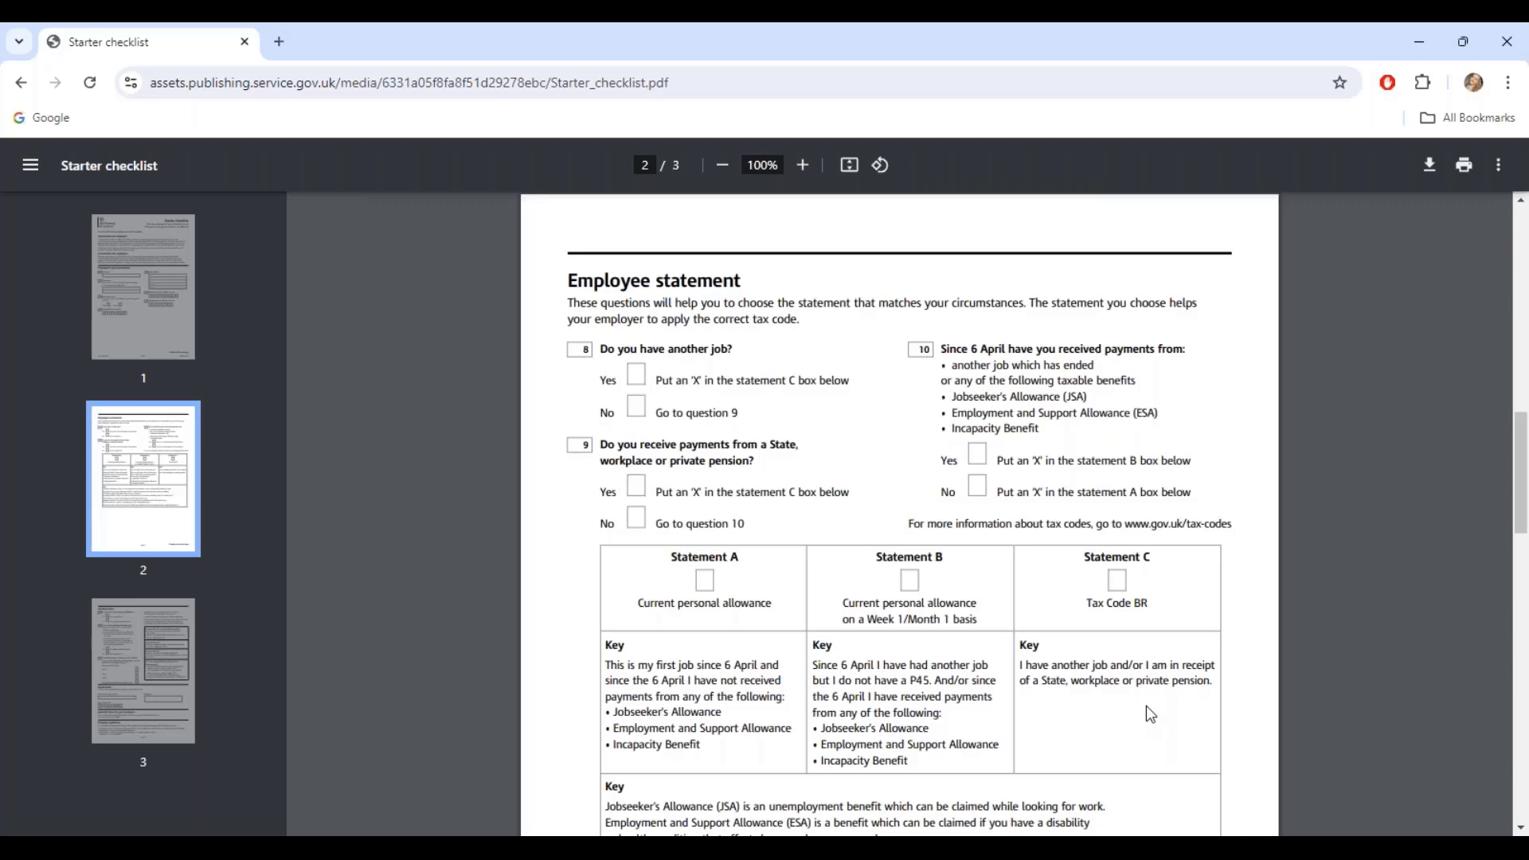
{"action": "left_click_drag", "start_coordinate": [1521, 457], "coordinate": [1522, 472]}
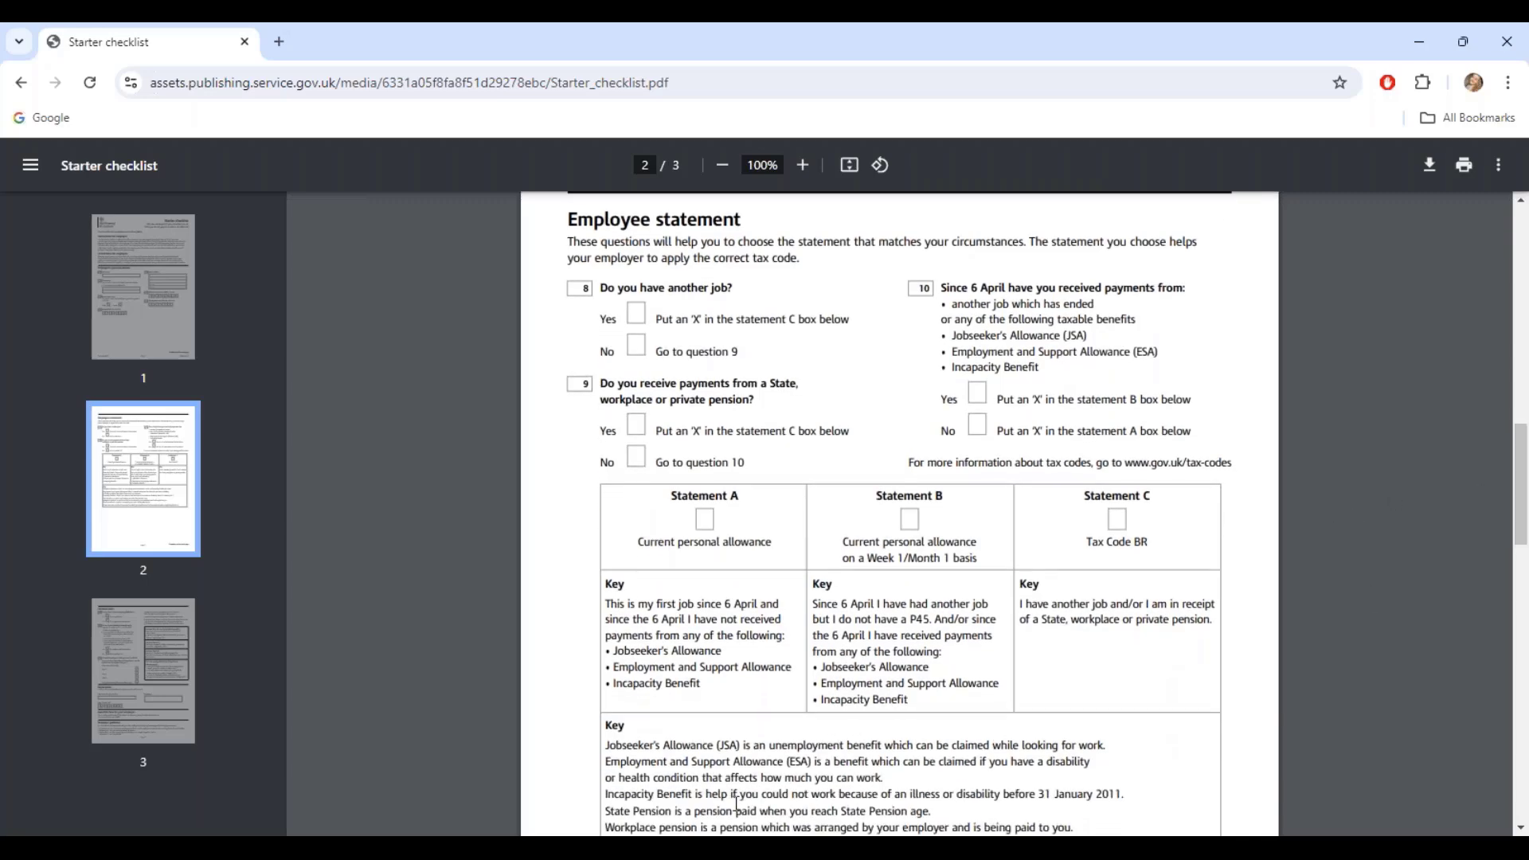
{"action": "left_click", "coordinate": [137, 678]}
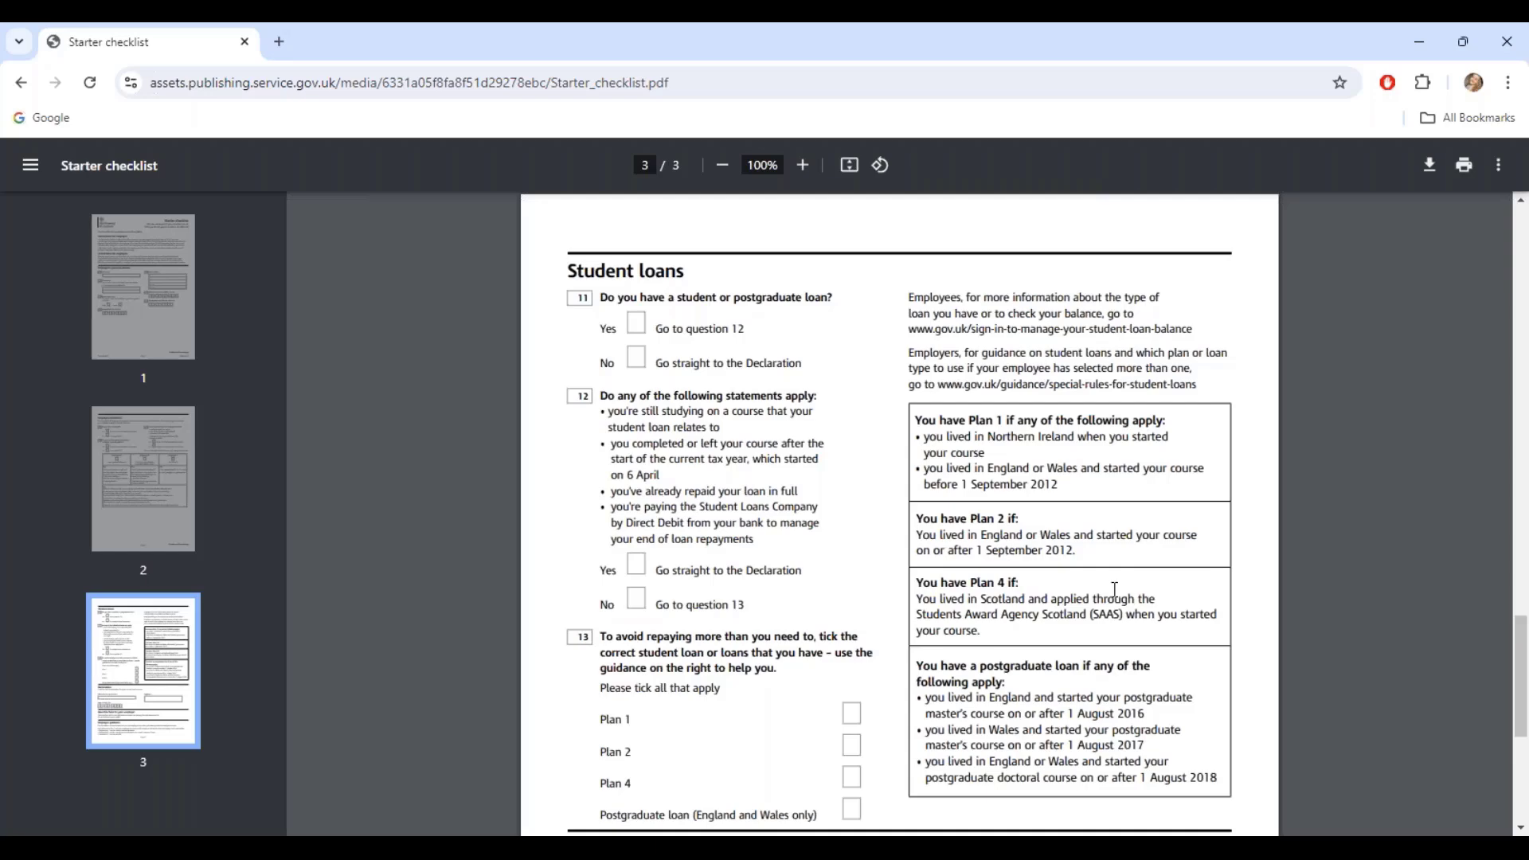
{"action": "mouse_move", "coordinate": [997, 848]}
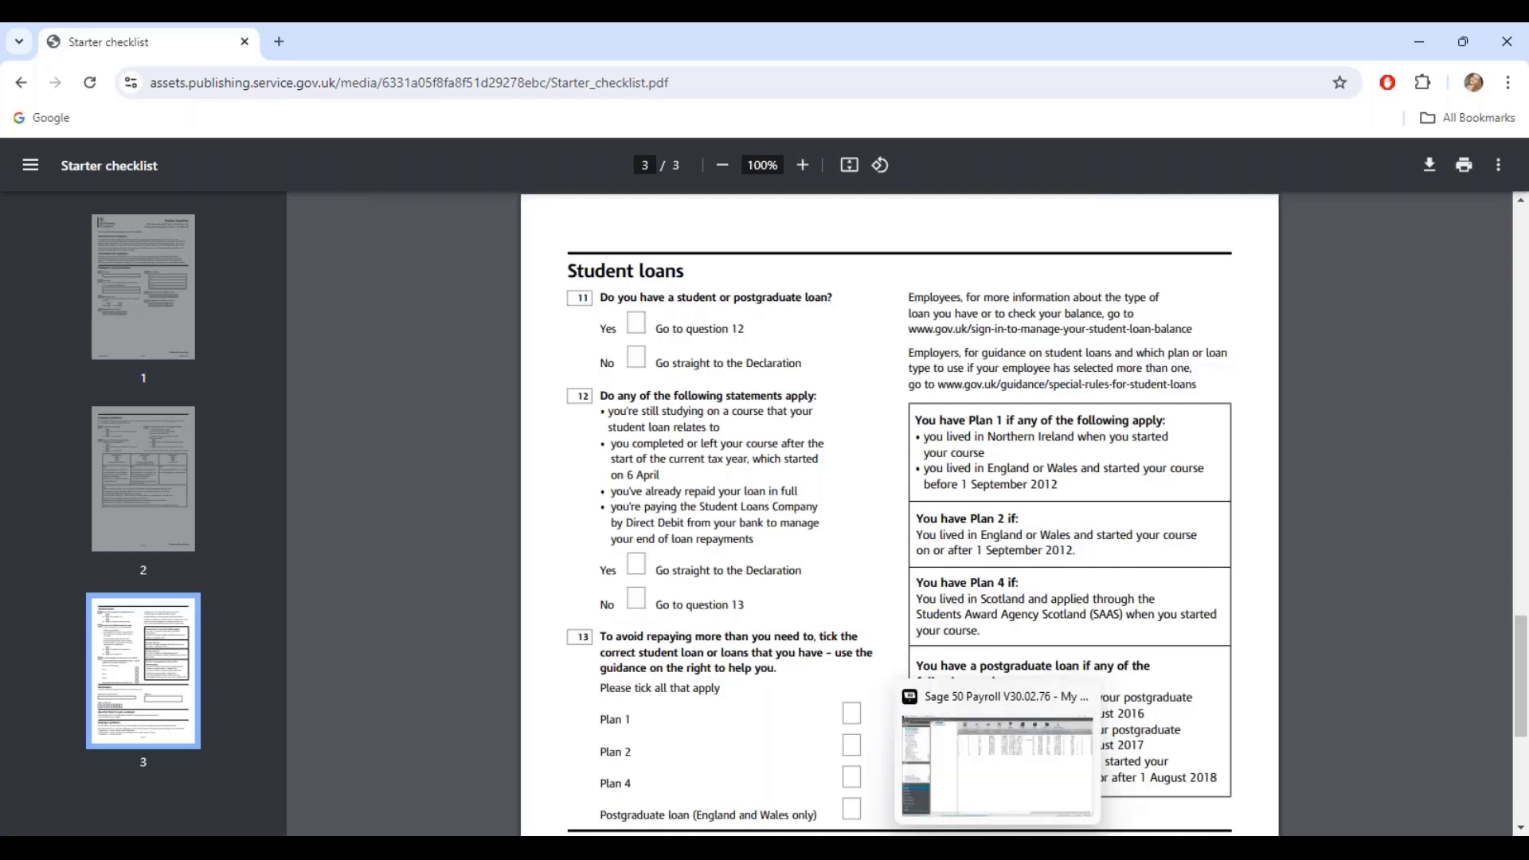
- Switch back to Sage 50 Payroll and launch the Employee Wizard from the Employee area
{"action": "left_click", "coordinate": [997, 847]}
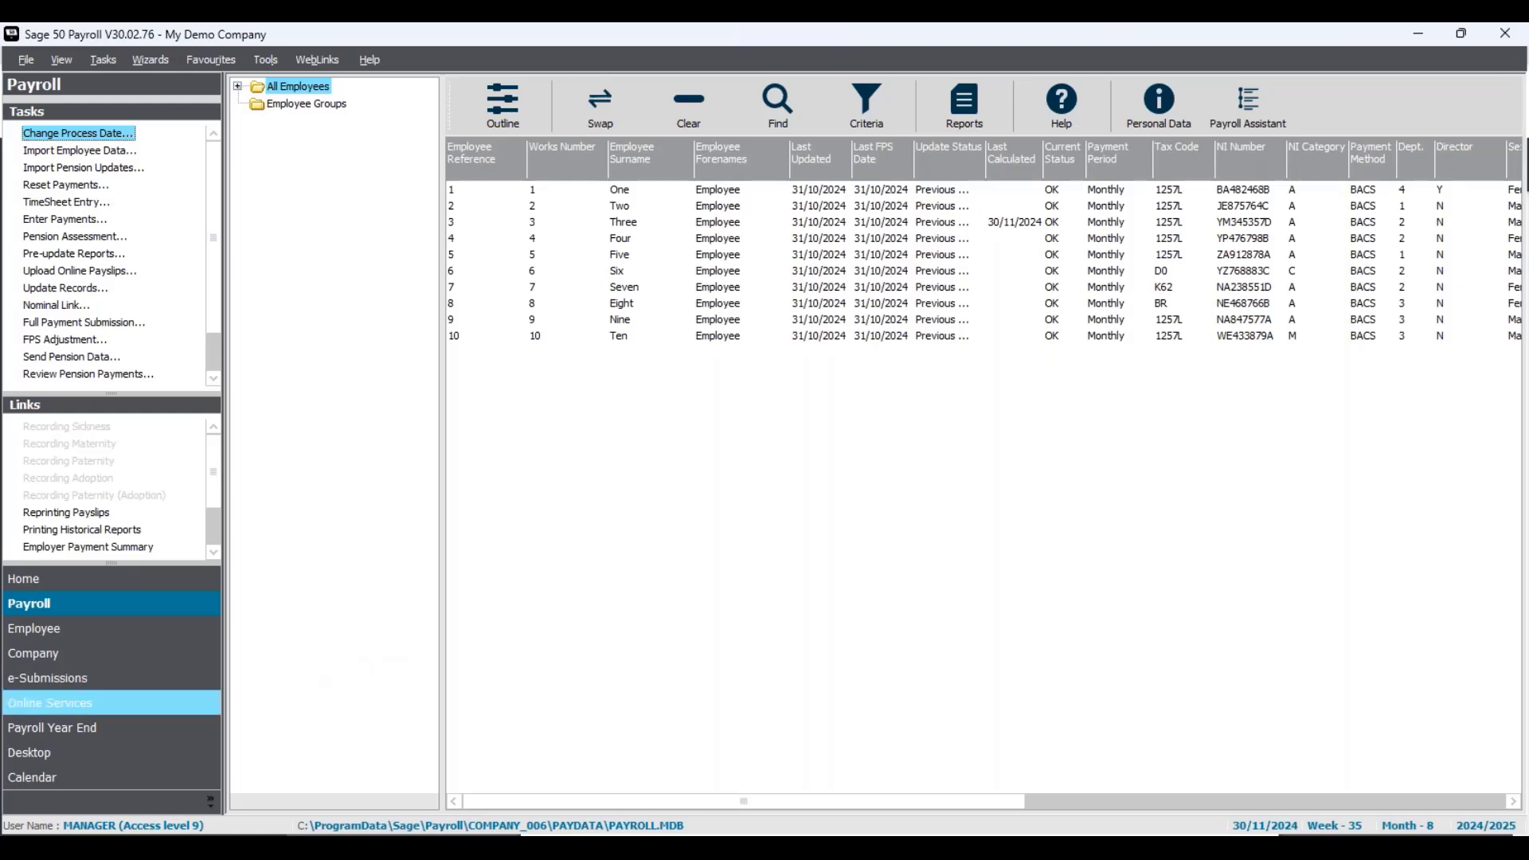
{"action": "left_click", "coordinate": [109, 637]}
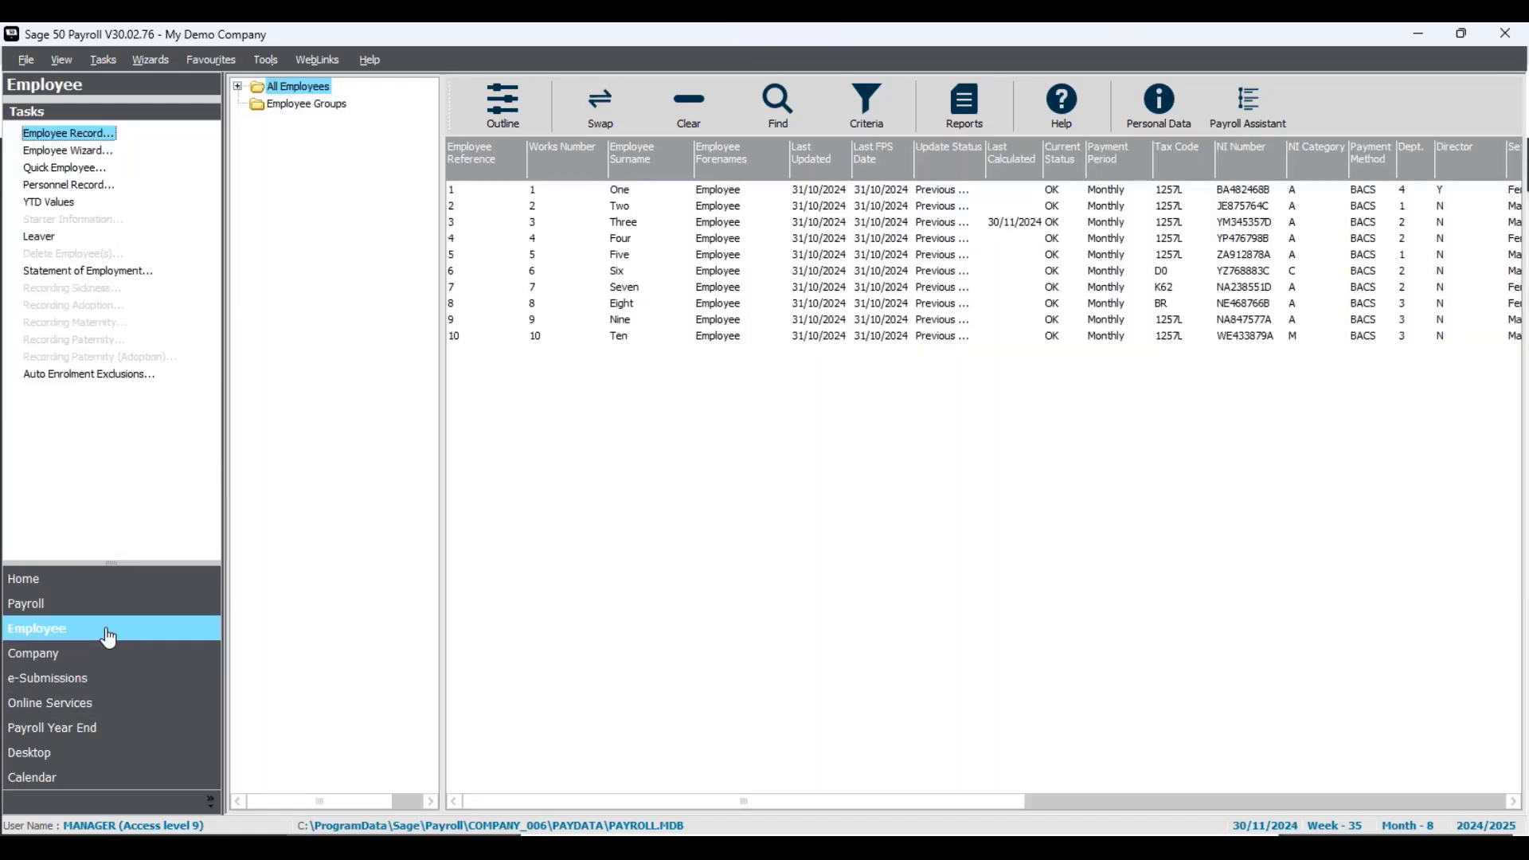
{"action": "left_click", "coordinate": [80, 152]}
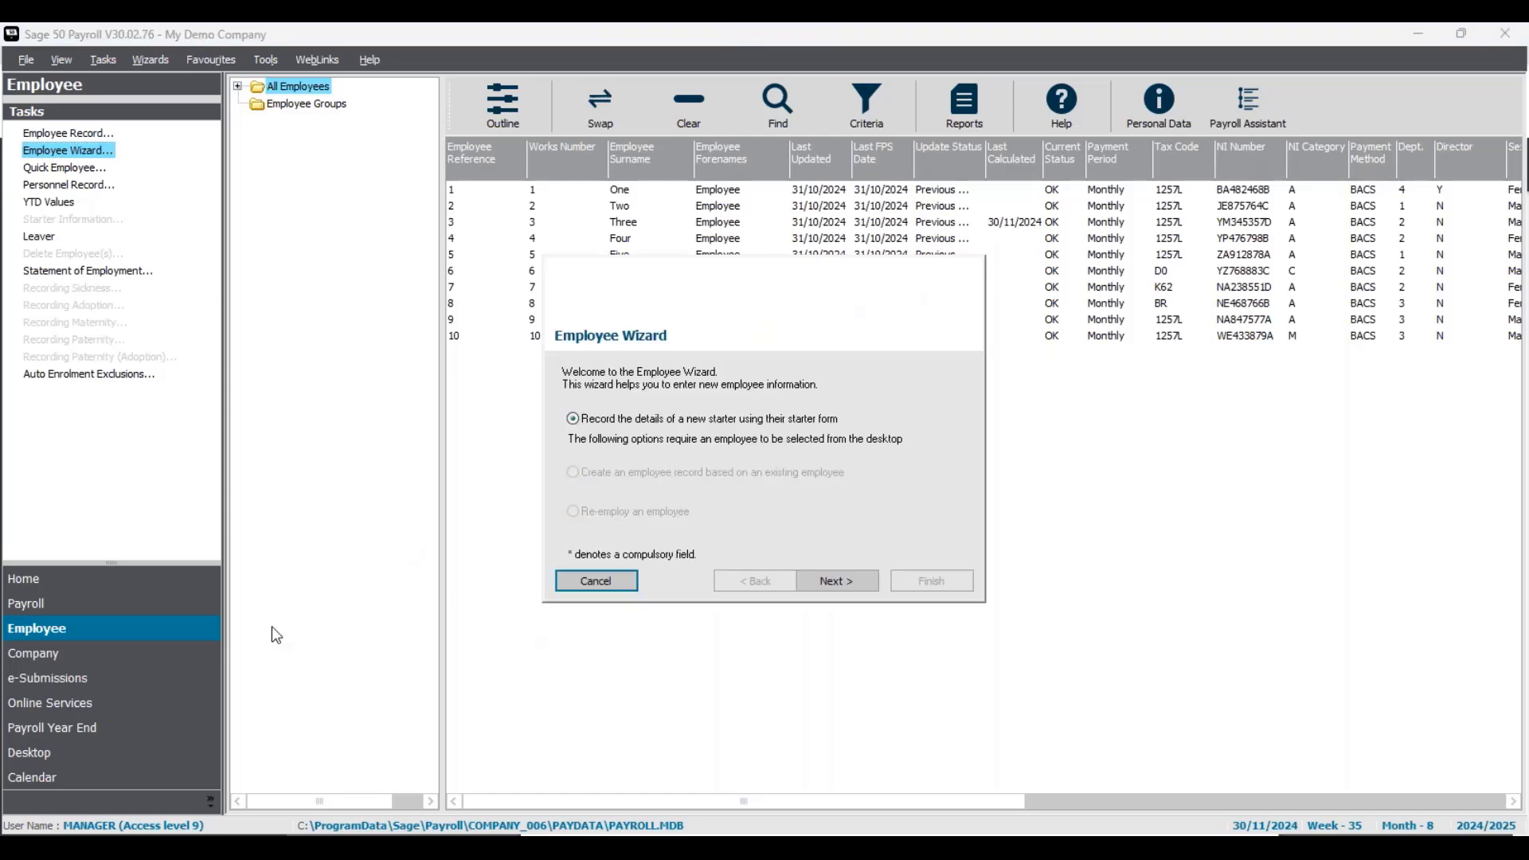
- Step past the wizard's opening page, then cancel and confirm leaving it unfinished
{"action": "left_click", "coordinate": [846, 585]}
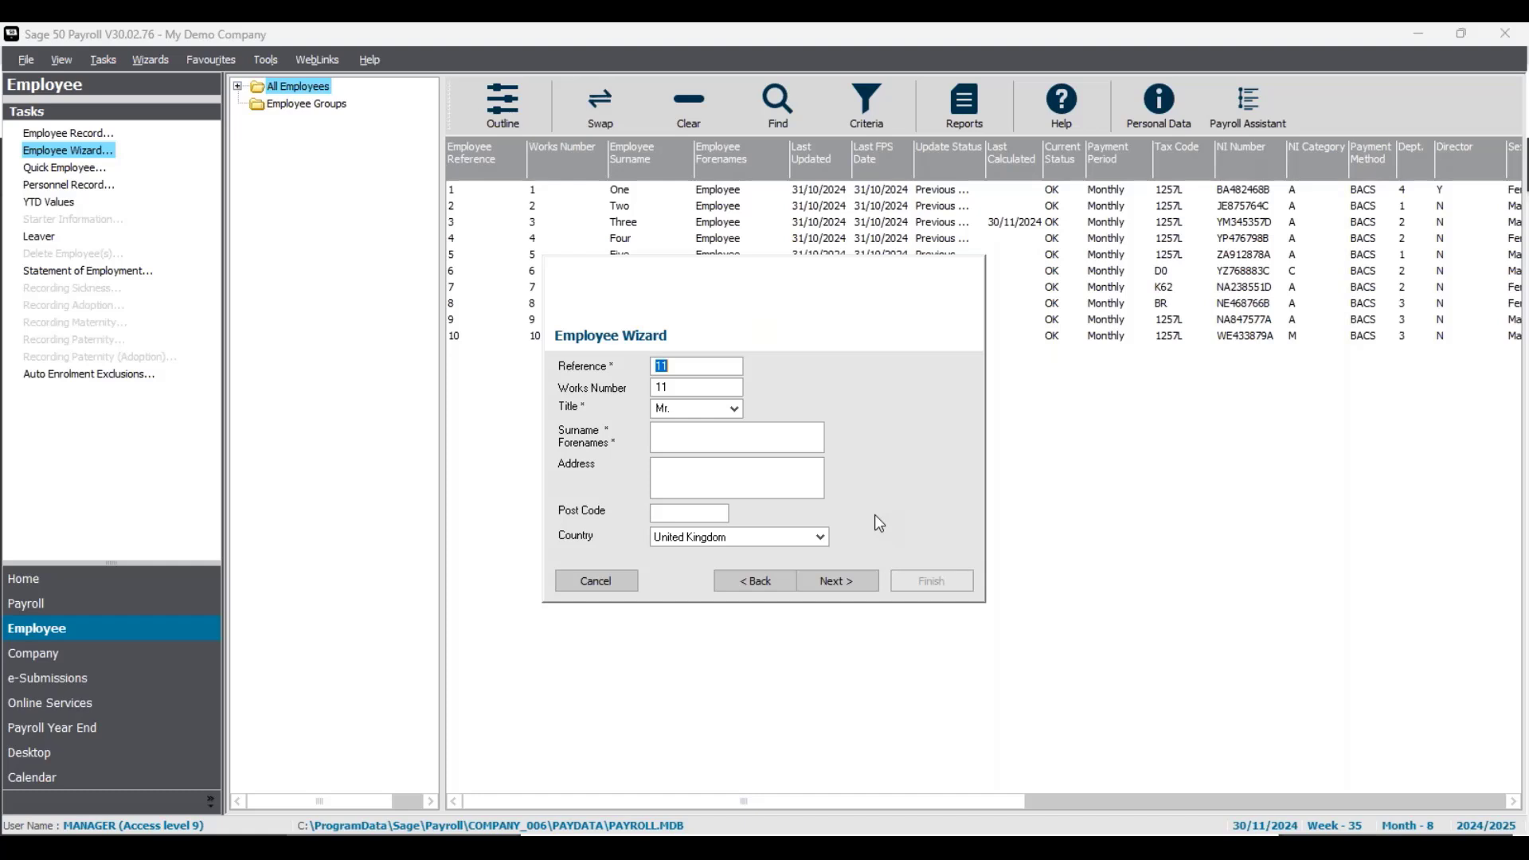
{"action": "left_click", "coordinate": [609, 579]}
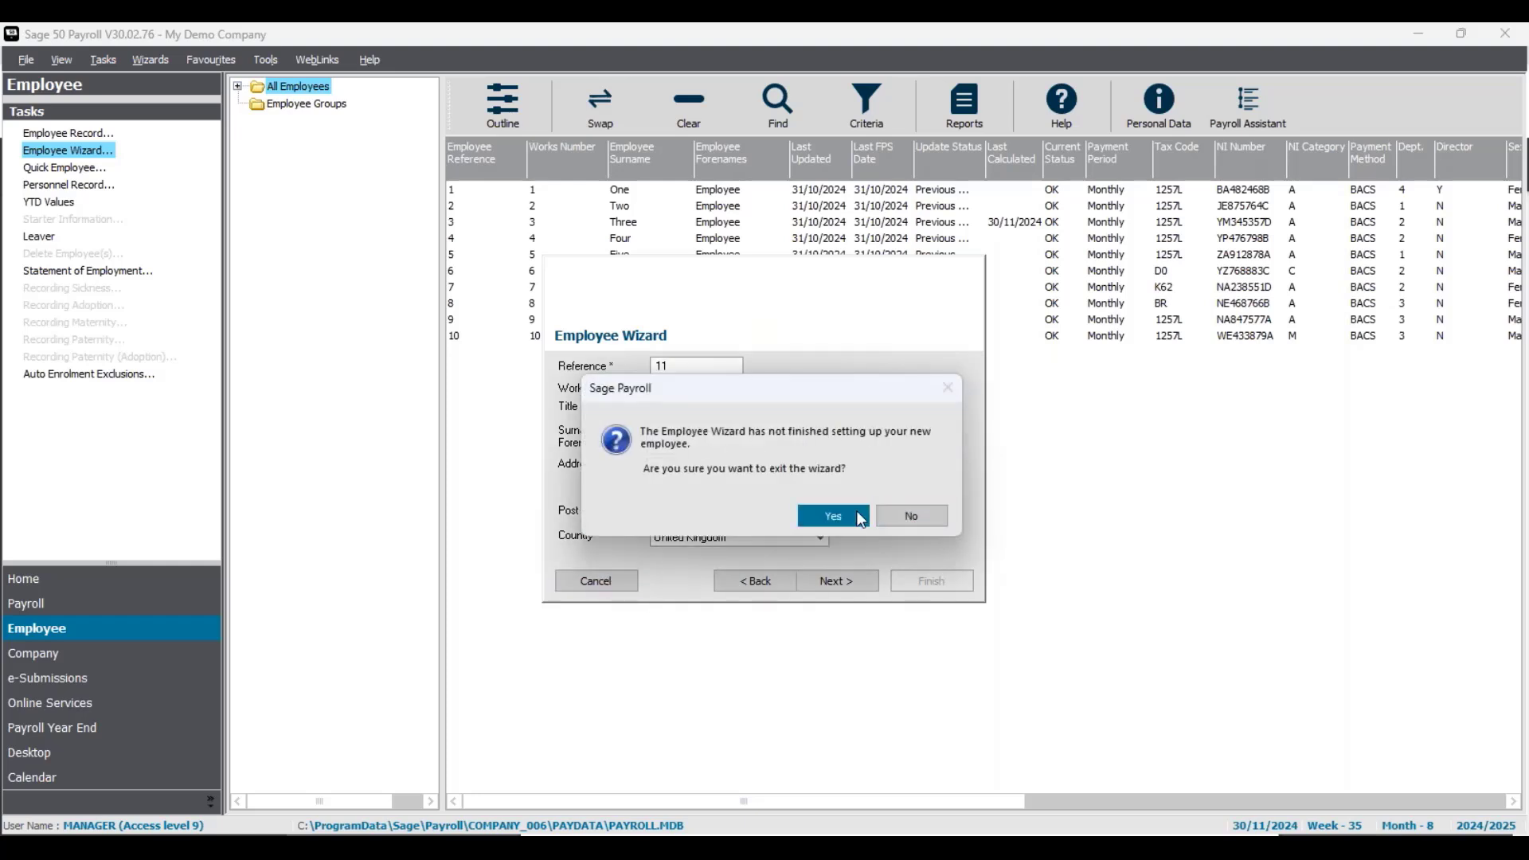
{"action": "left_click", "coordinate": [861, 520]}
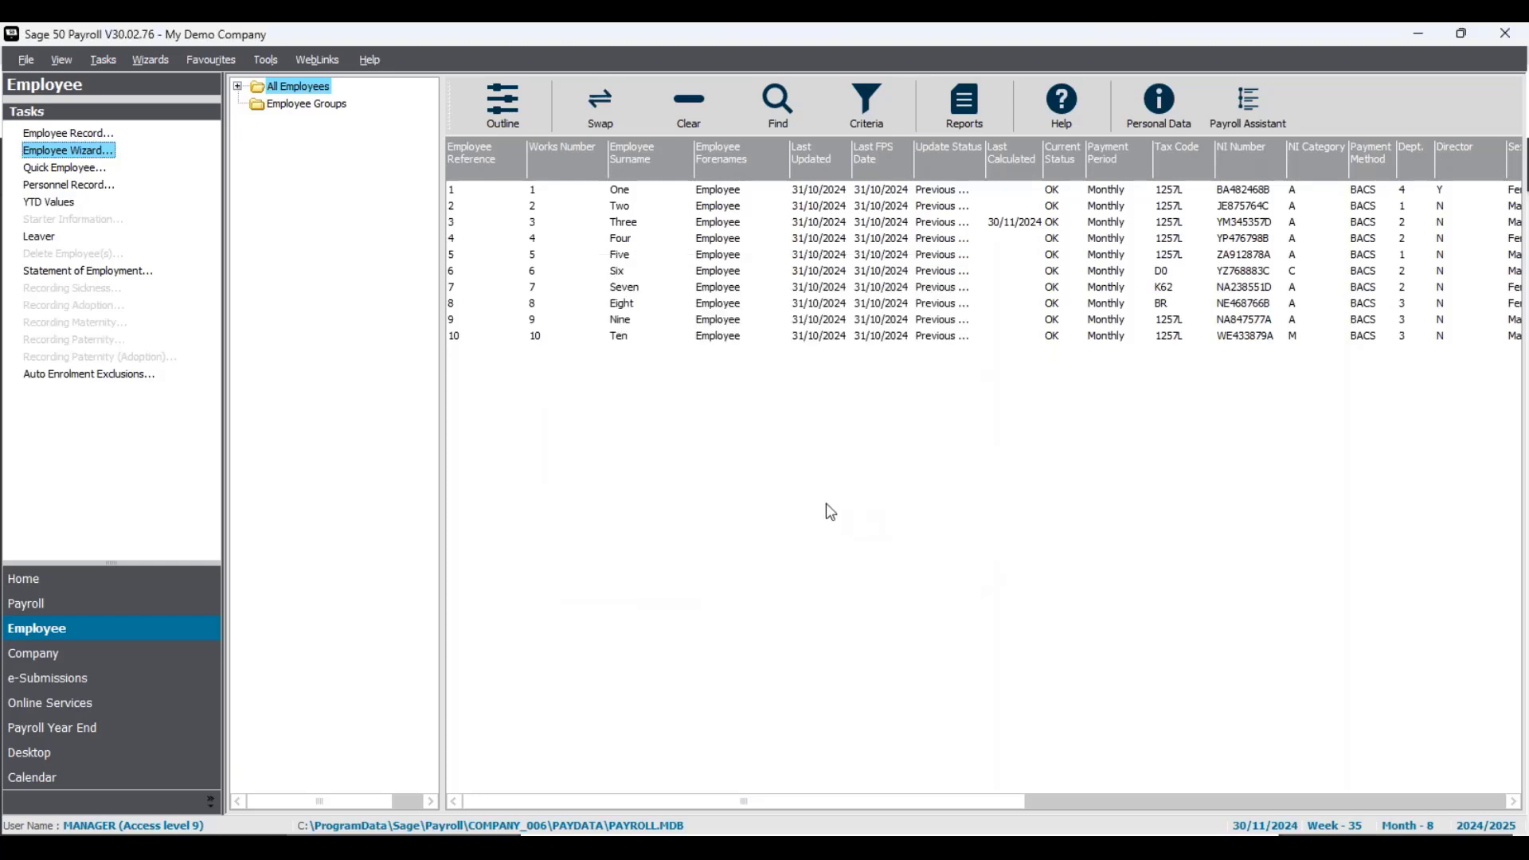
{"action": "left_click", "coordinate": [68, 172]}
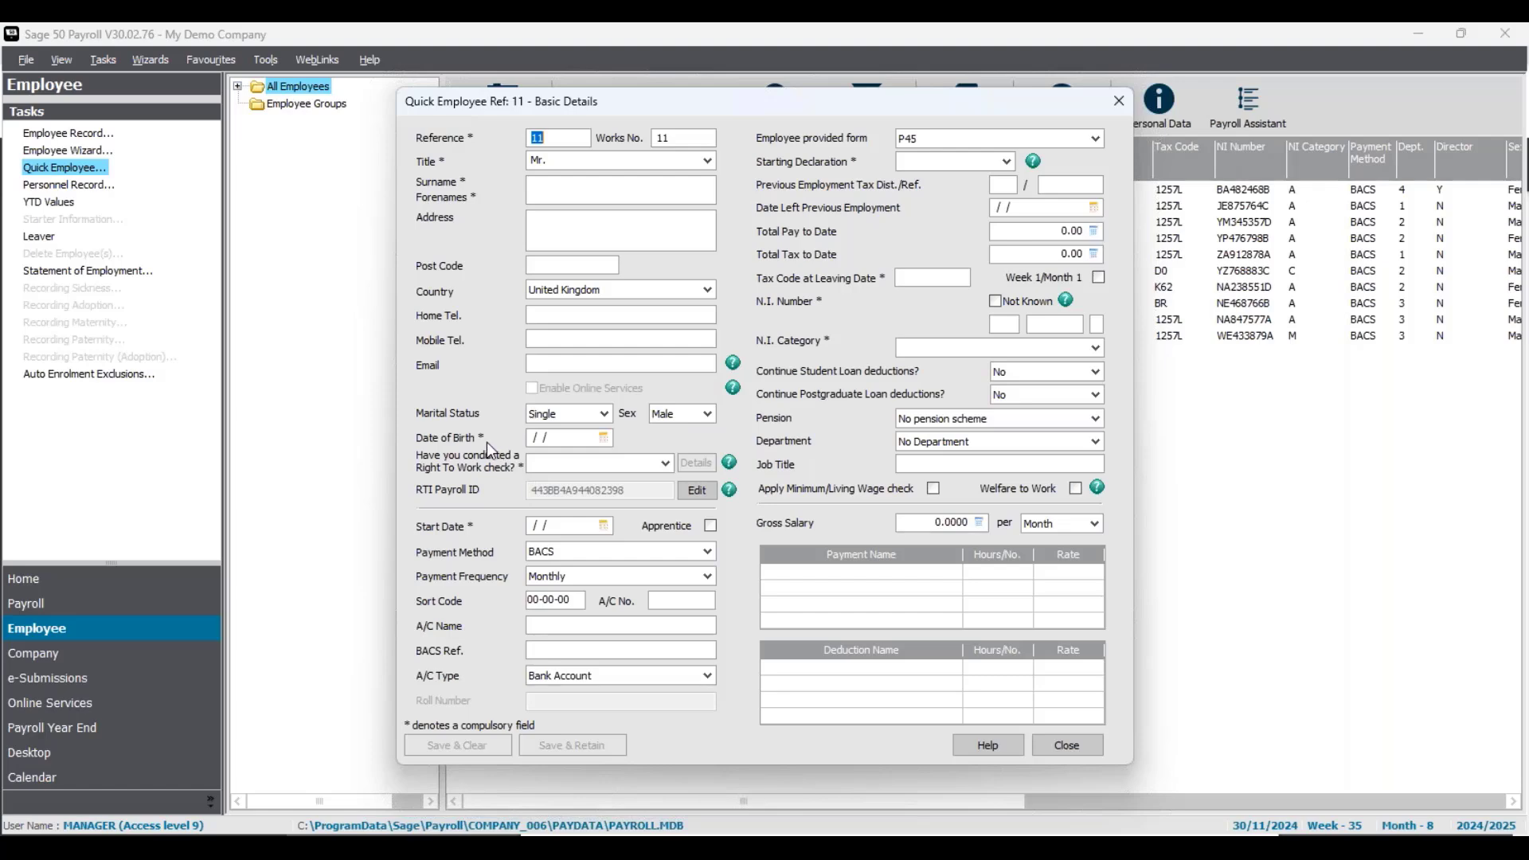
{"action": "left_click", "coordinate": [1119, 101]}
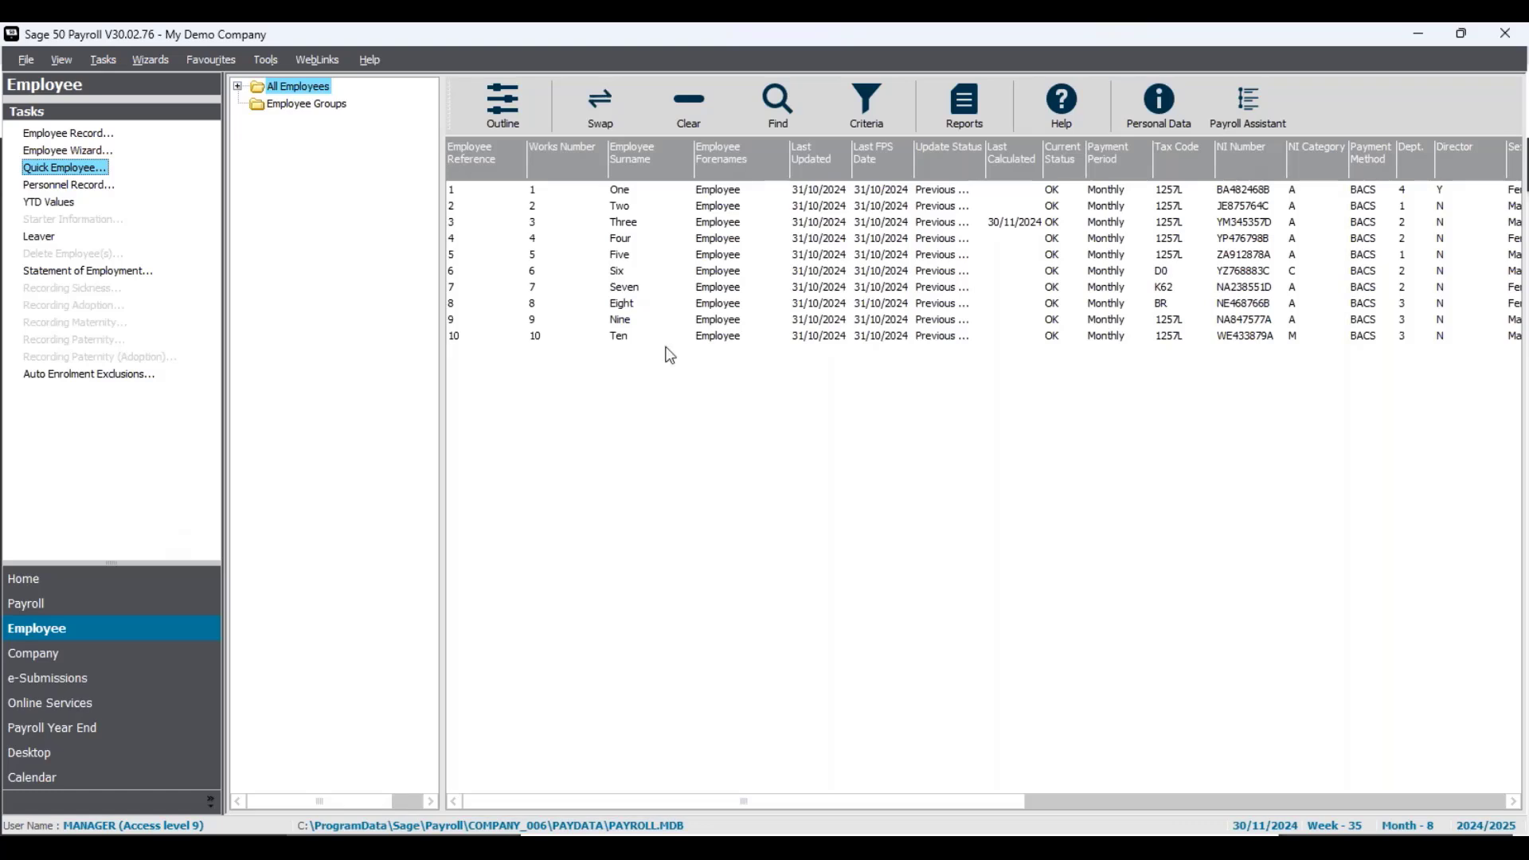
- Select employee Three, try the wizard's Re-employ option, then cancel out without changes
{"action": "left_click", "coordinate": [667, 230]}
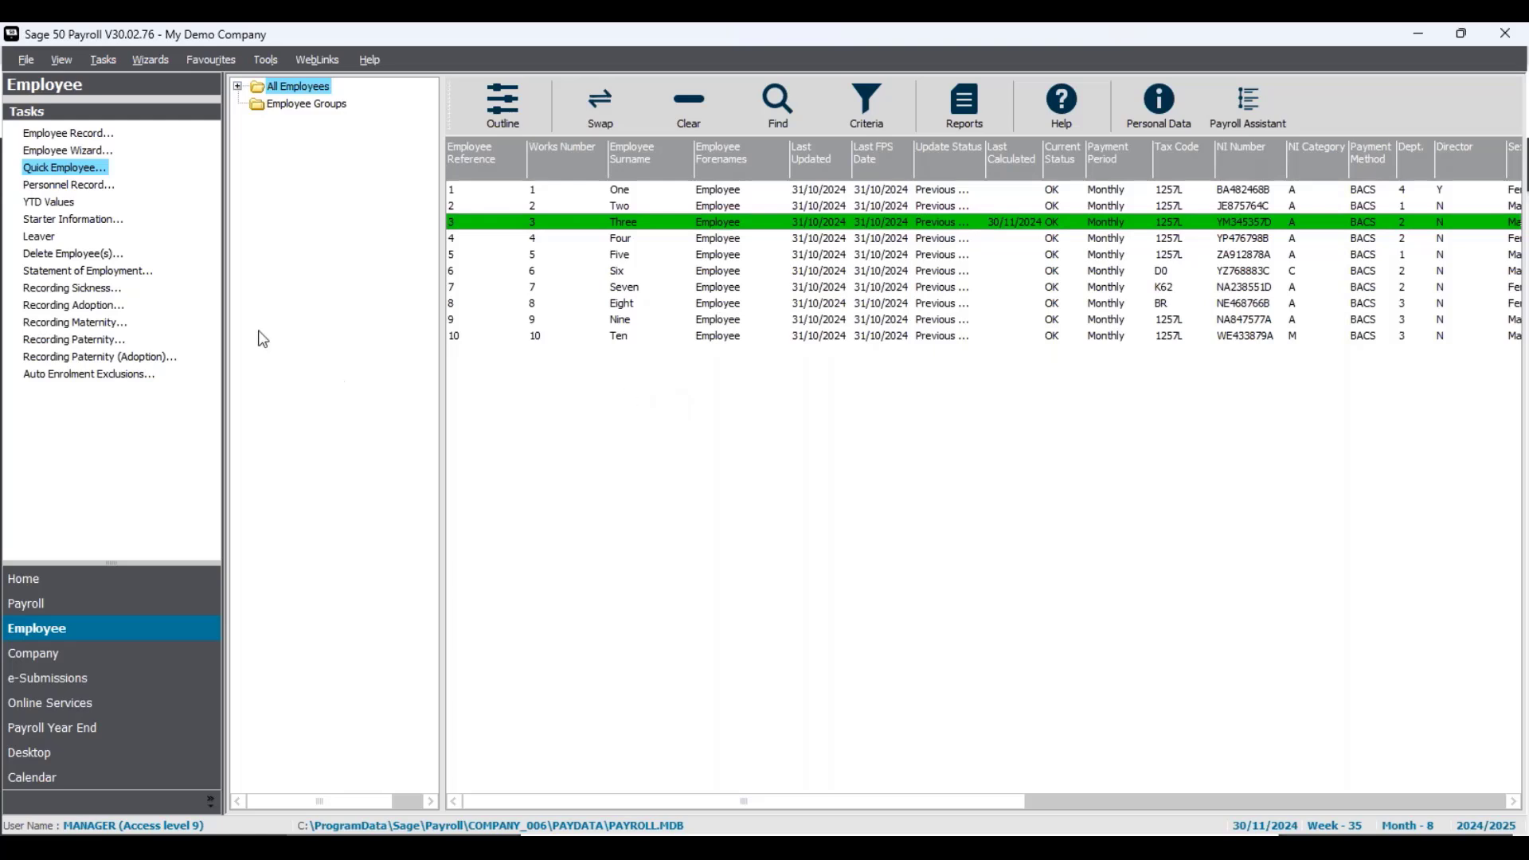
{"action": "left_click", "coordinate": [79, 150]}
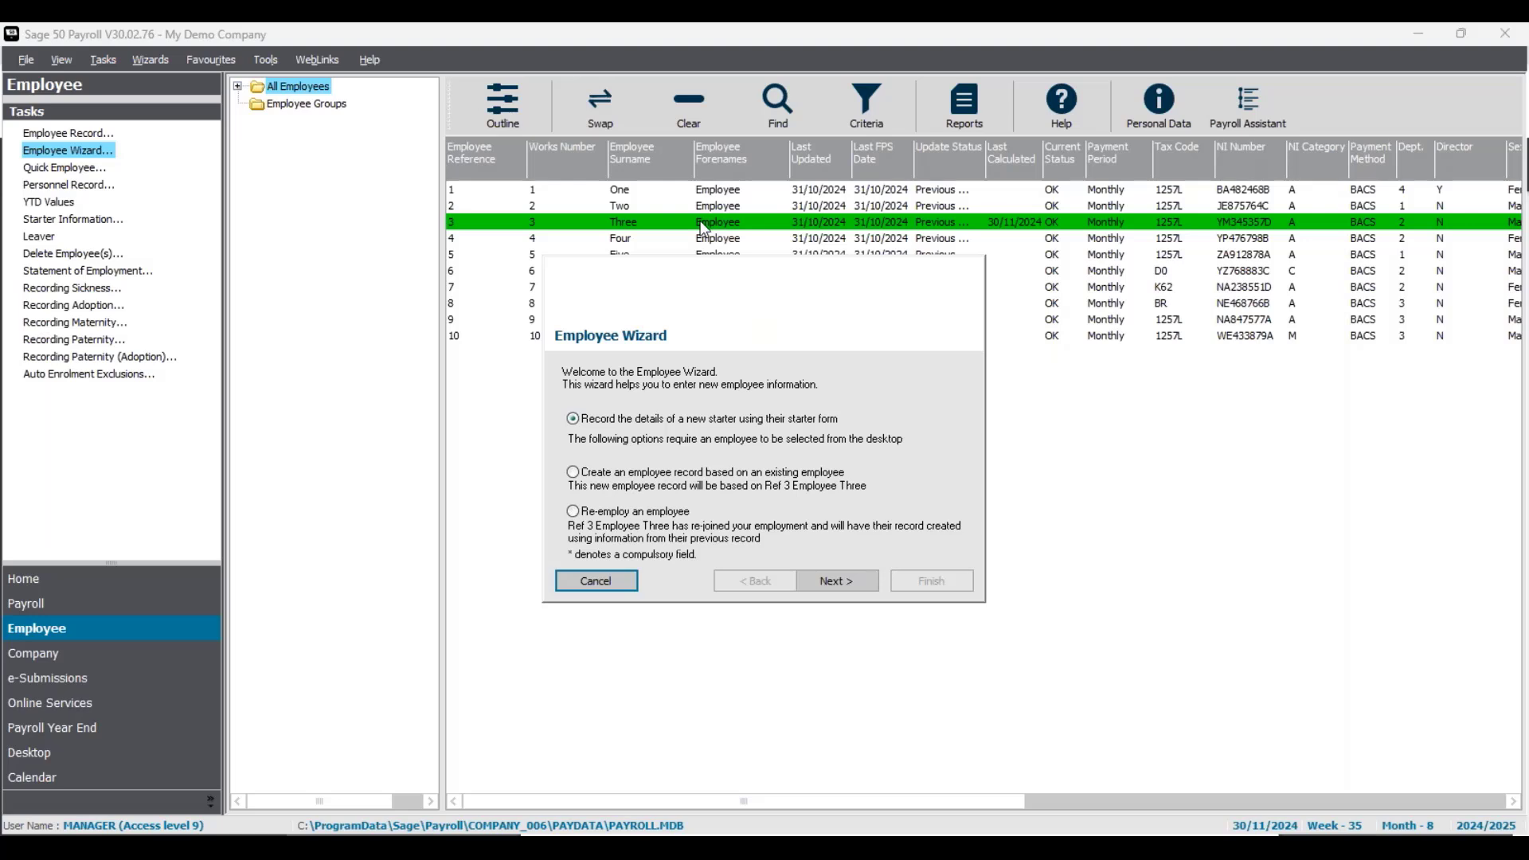
{"action": "left_click", "coordinate": [643, 518]}
{"action": "left_click", "coordinate": [603, 578]}
{"action": "left_click", "coordinate": [843, 519]}
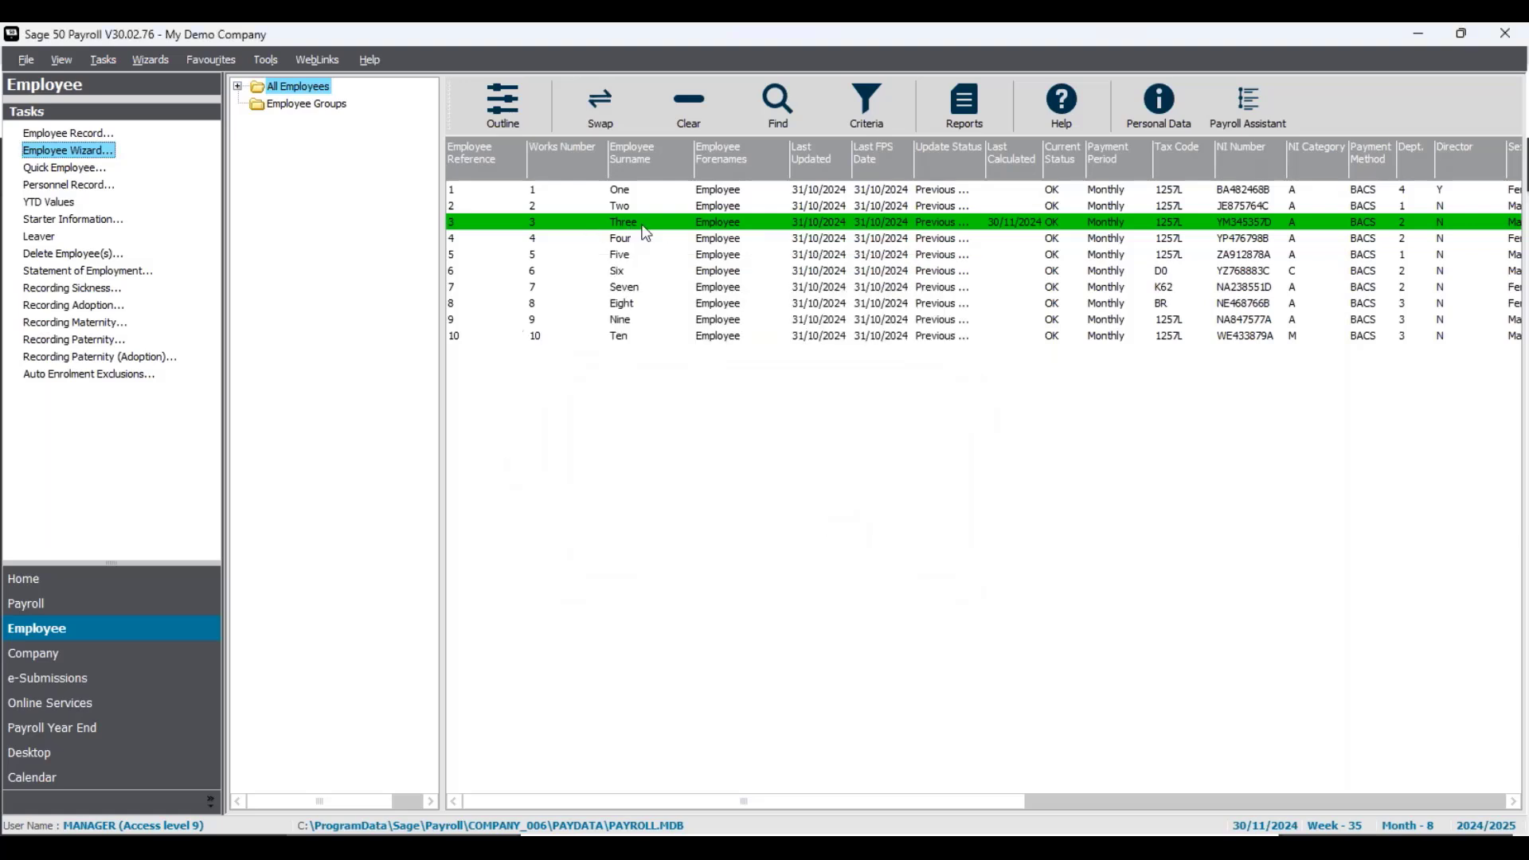
- Start a Quick Employee record for reference 11 based on the existing employee
{"action": "left_click", "coordinate": [80, 168]}
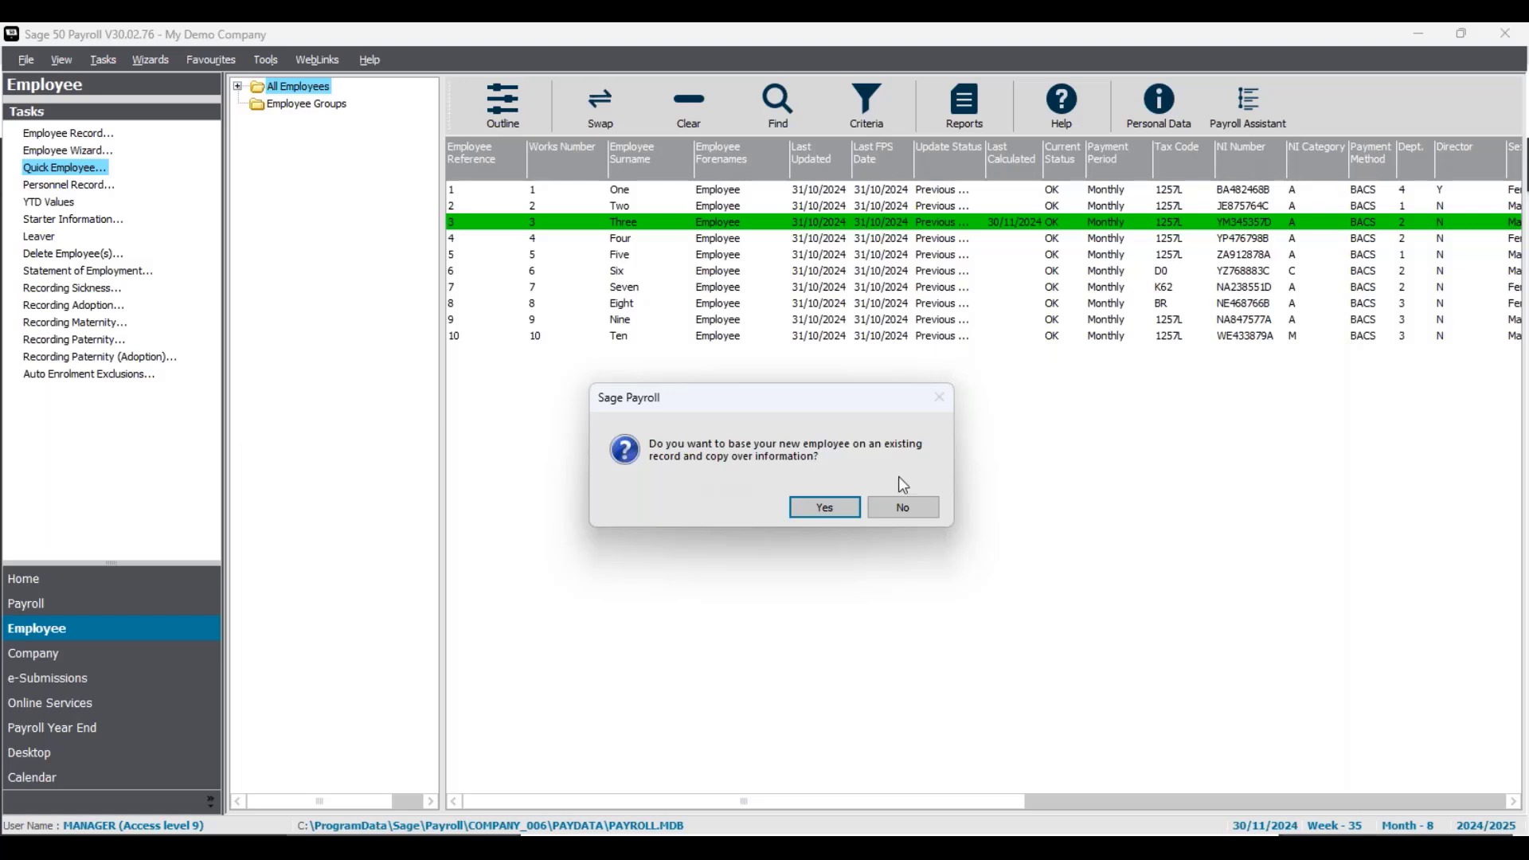
{"action": "left_click", "coordinate": [837, 515]}
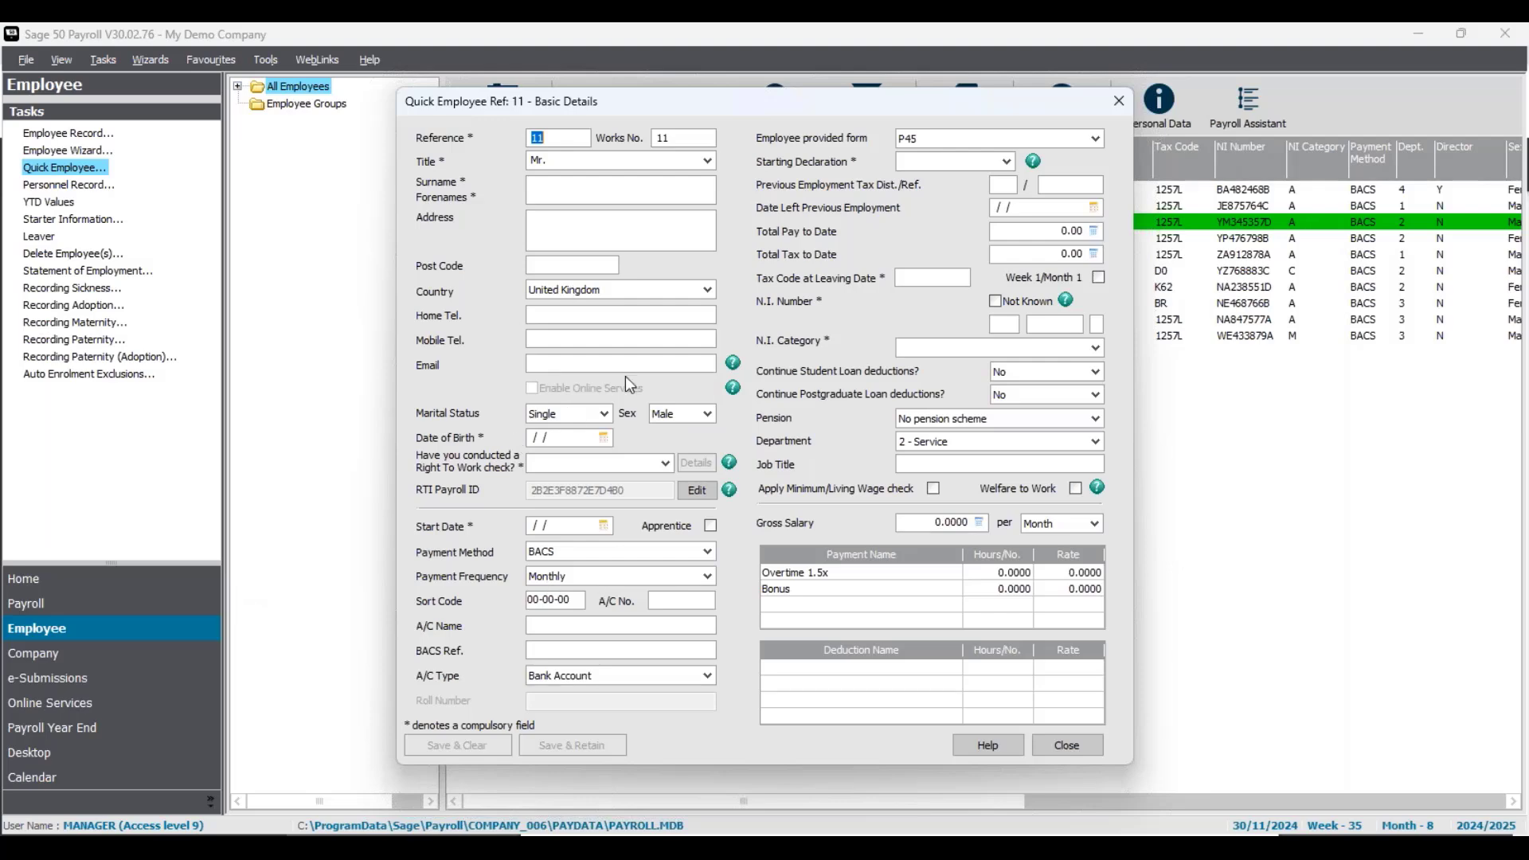
- Enter the new employee's surname, address, post code and e-mail address
{"action": "left_click", "coordinate": [552, 183]}
{"action": "type", "text": "Ele"}
{"action": "type", "text": "ven "}
{"action": "type", "text": "Employee"}
{"action": "left_click", "coordinate": [559, 218]}
{"action": "type", "text": "123 Street "}
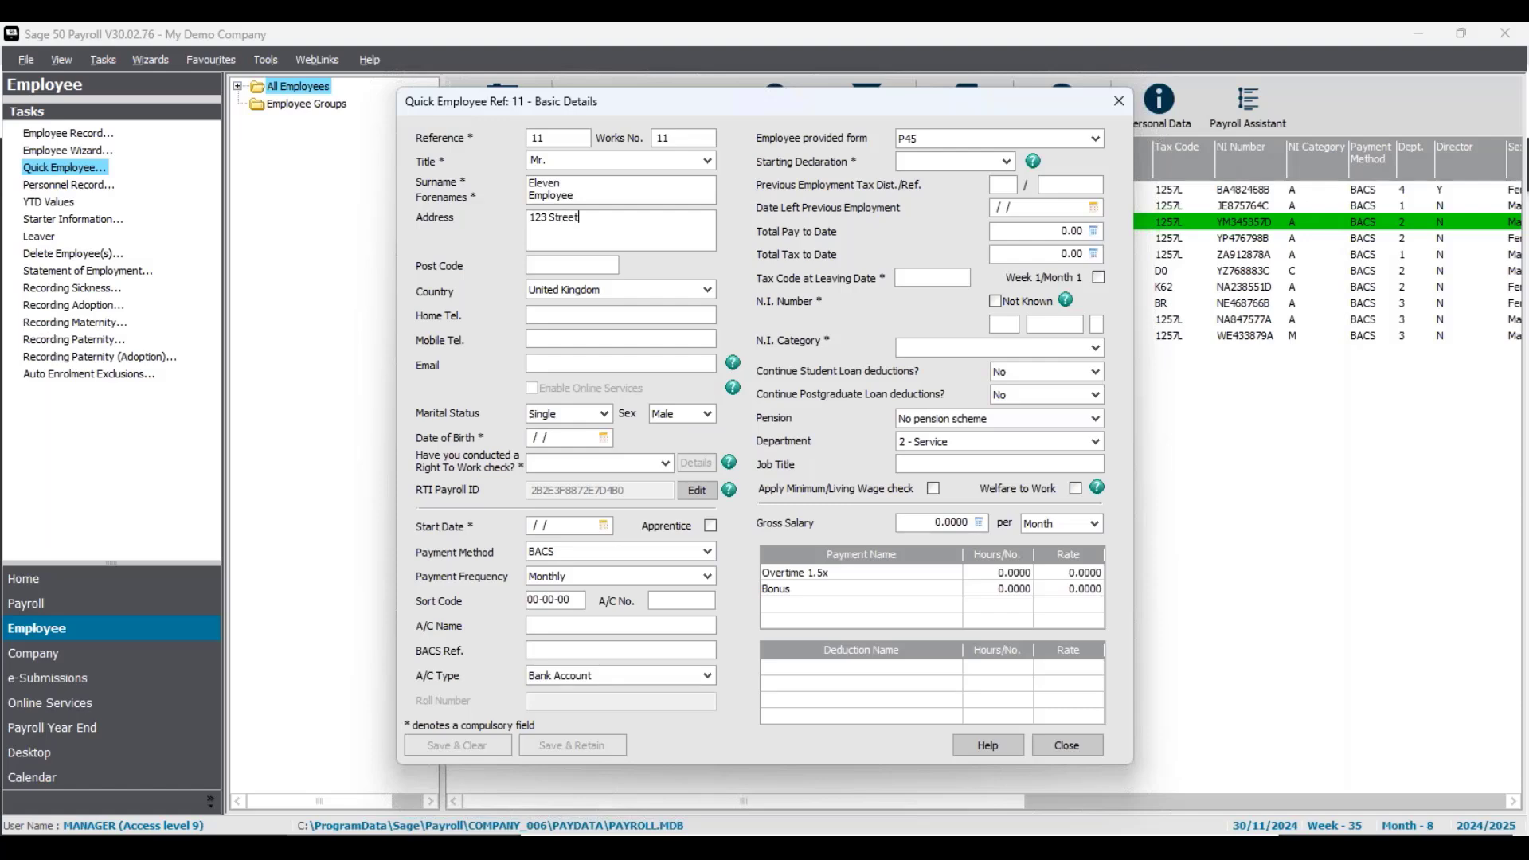
{"action": "type", "text": "Town"}
{"action": "left_click", "coordinate": [602, 270]}
{"action": "type", "text": "NE34 8AB"}
{"action": "left_click", "coordinate": [568, 368]}
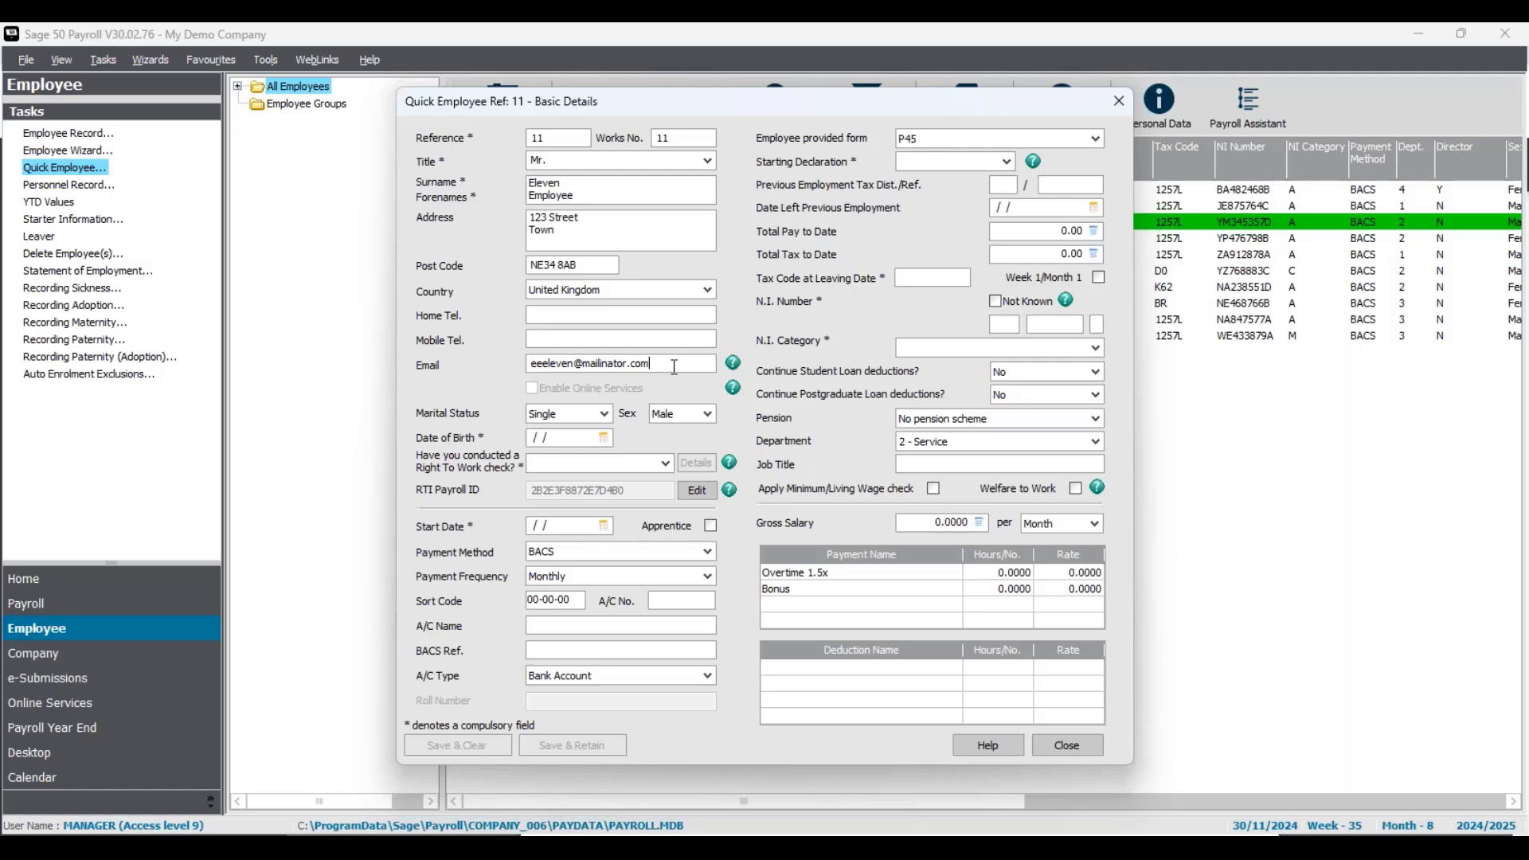
{"action": "key", "text": "Tab"}
- Enable online services and enter a date of birth of 08/08/1990
{"action": "left_click", "coordinate": [532, 390]}
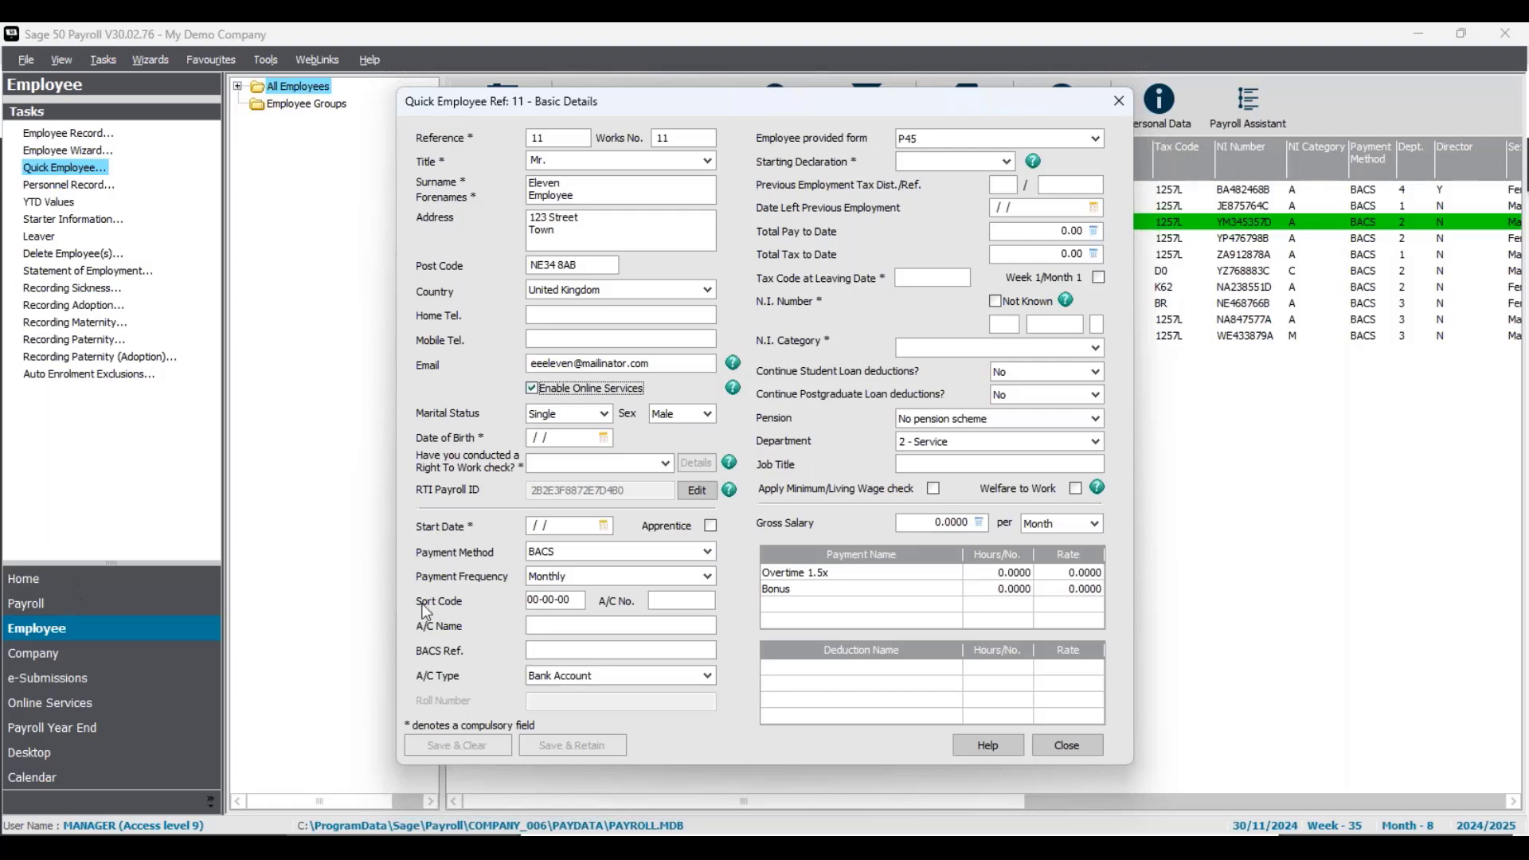
{"action": "left_click", "coordinate": [566, 437]}
{"action": "type", "text": "08/08/1990"}
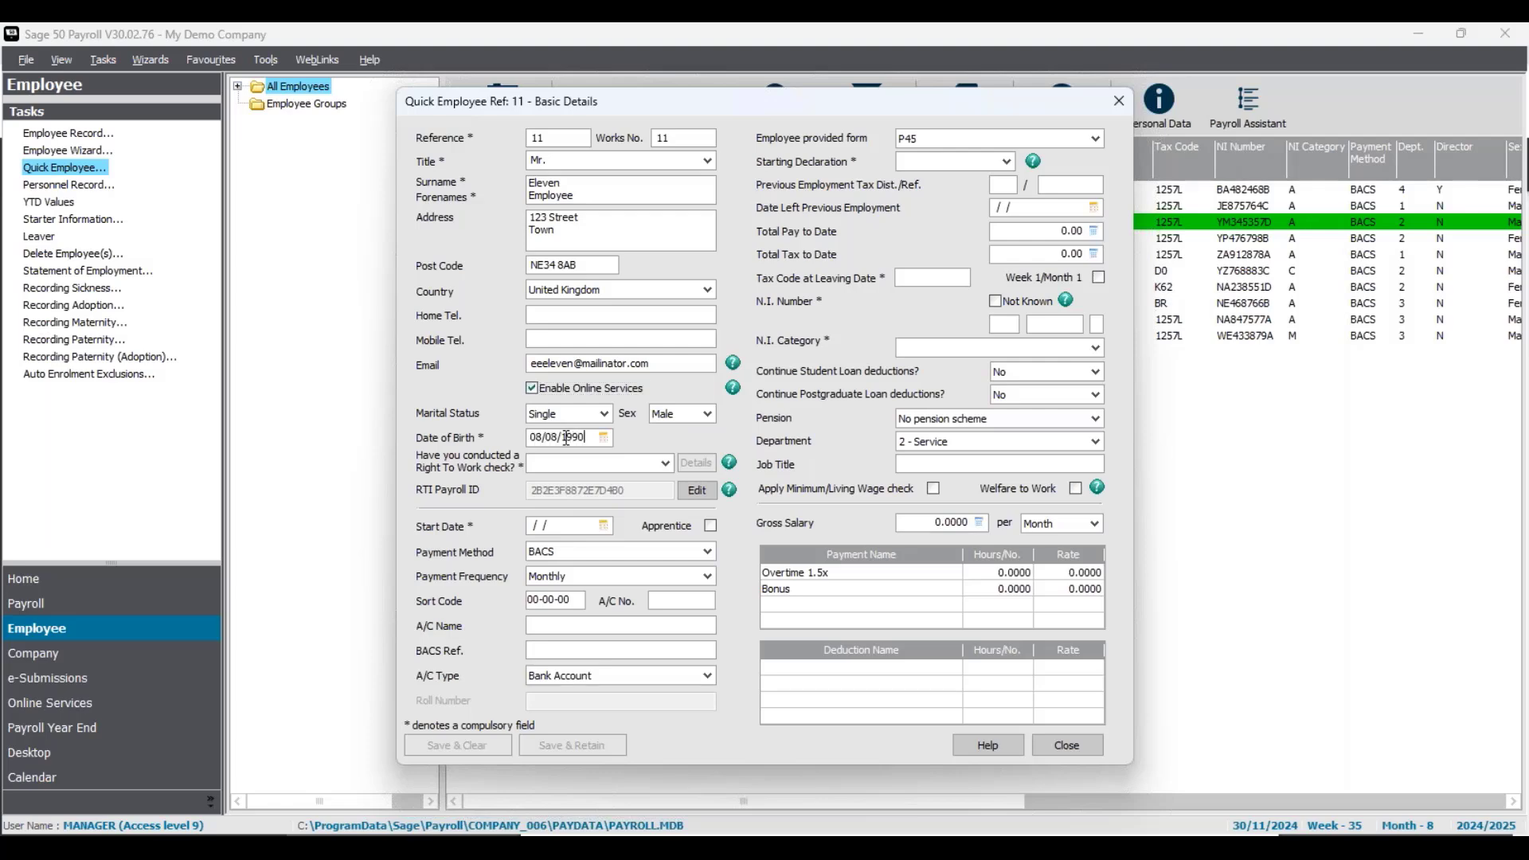
- Answer Yes to the right-to-work check, choose UK Passport in its details, then cancel them
{"action": "left_click", "coordinate": [612, 462]}
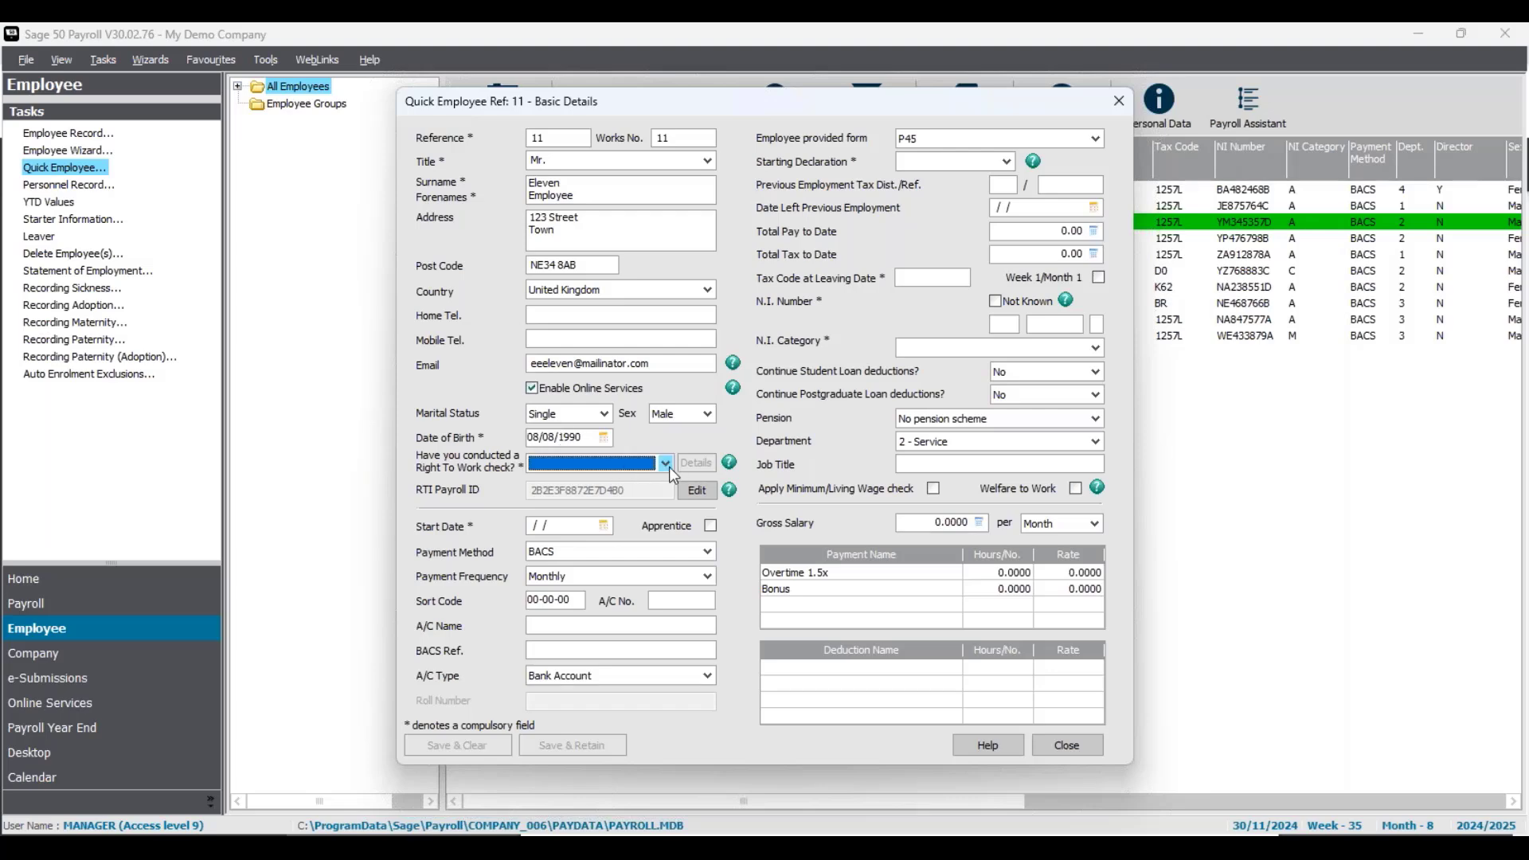
{"action": "left_click", "coordinate": [663, 465]}
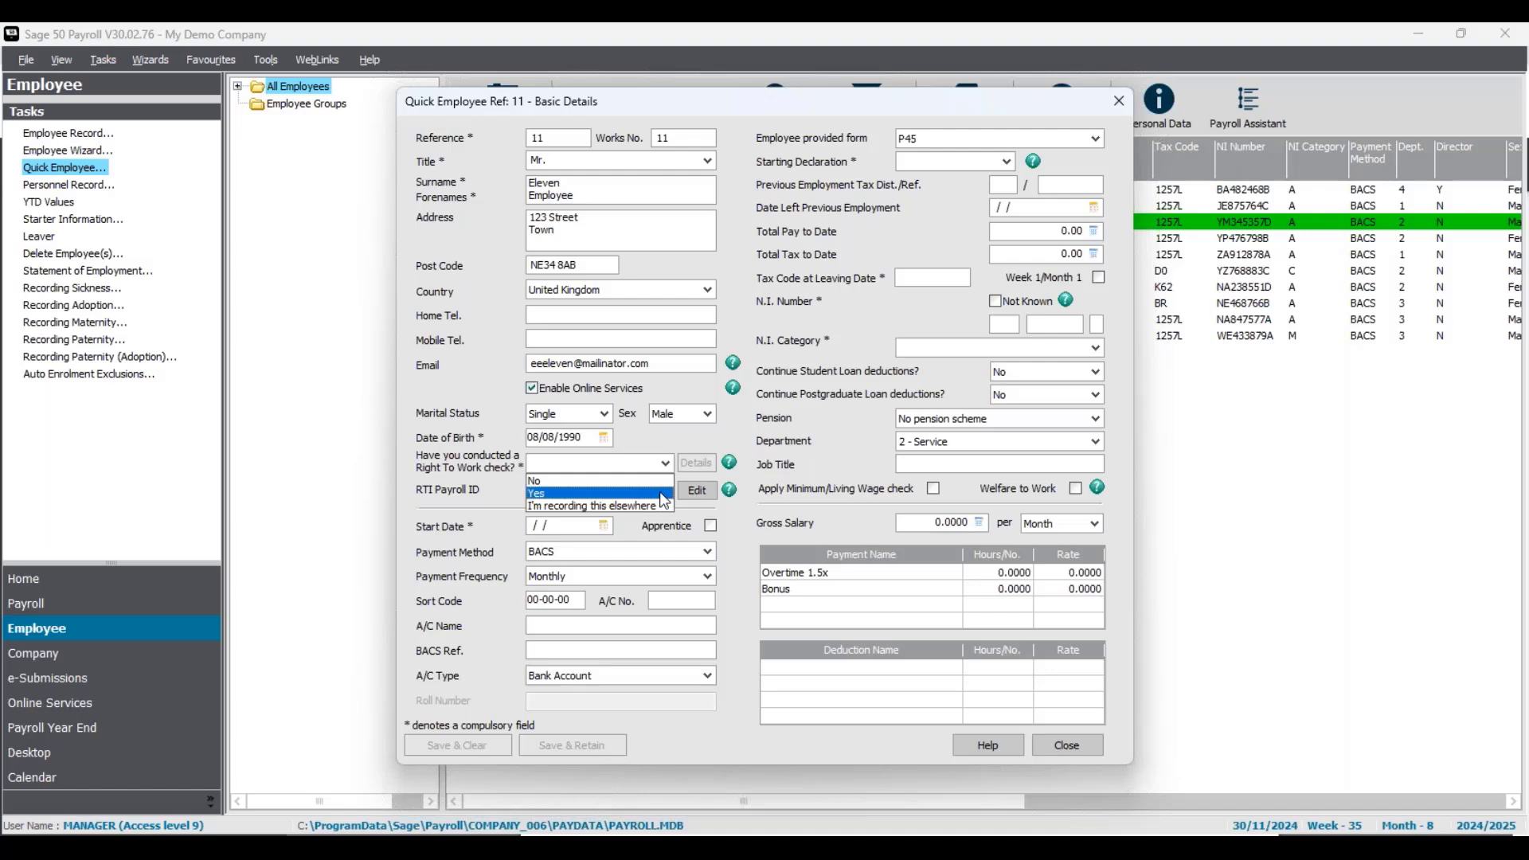
{"action": "left_click", "coordinate": [663, 494]}
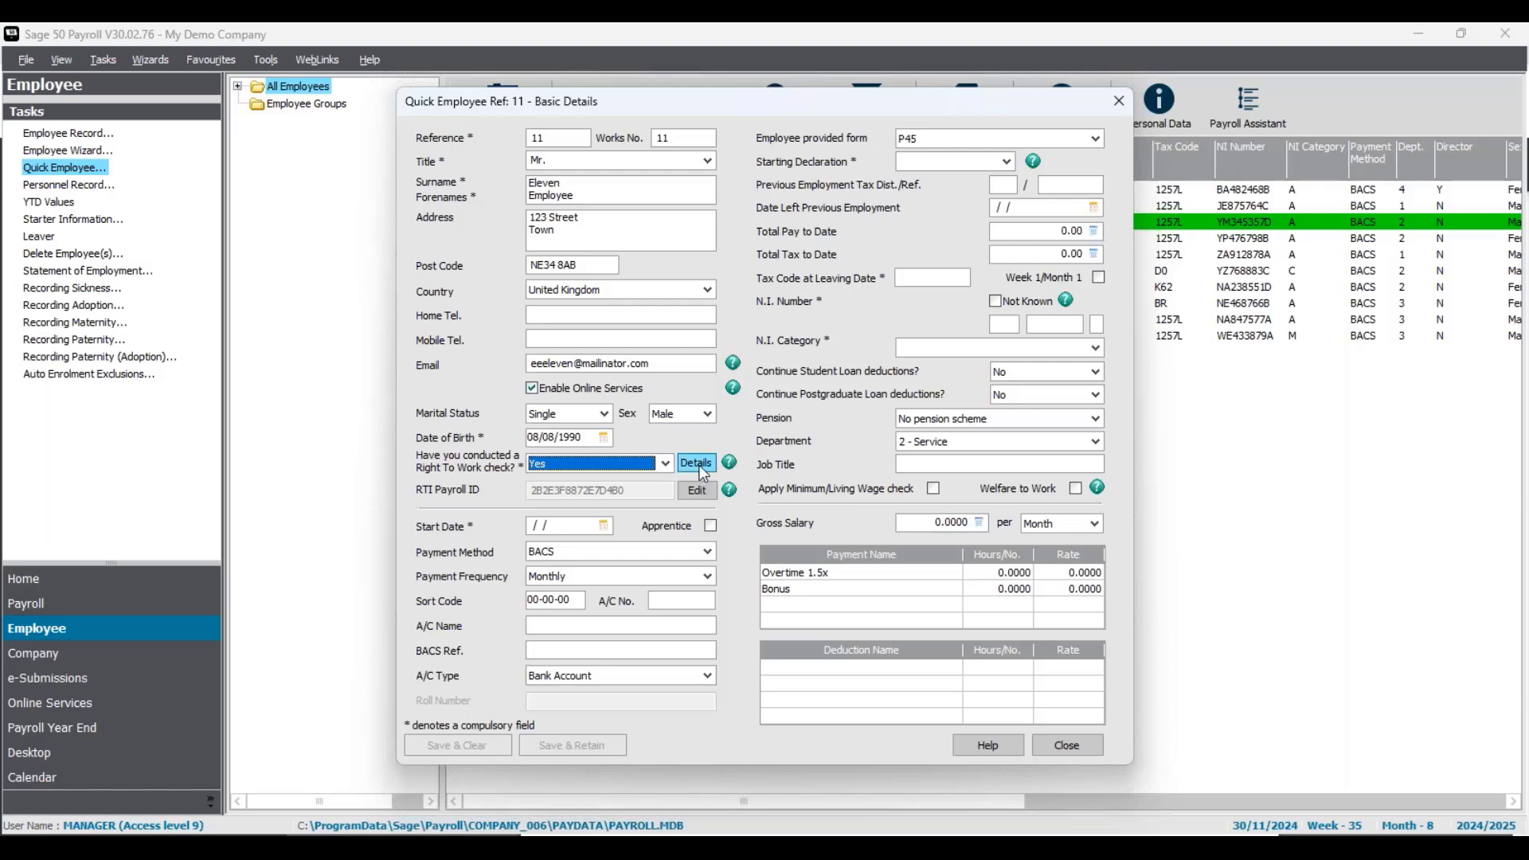
{"action": "left_click", "coordinate": [696, 464]}
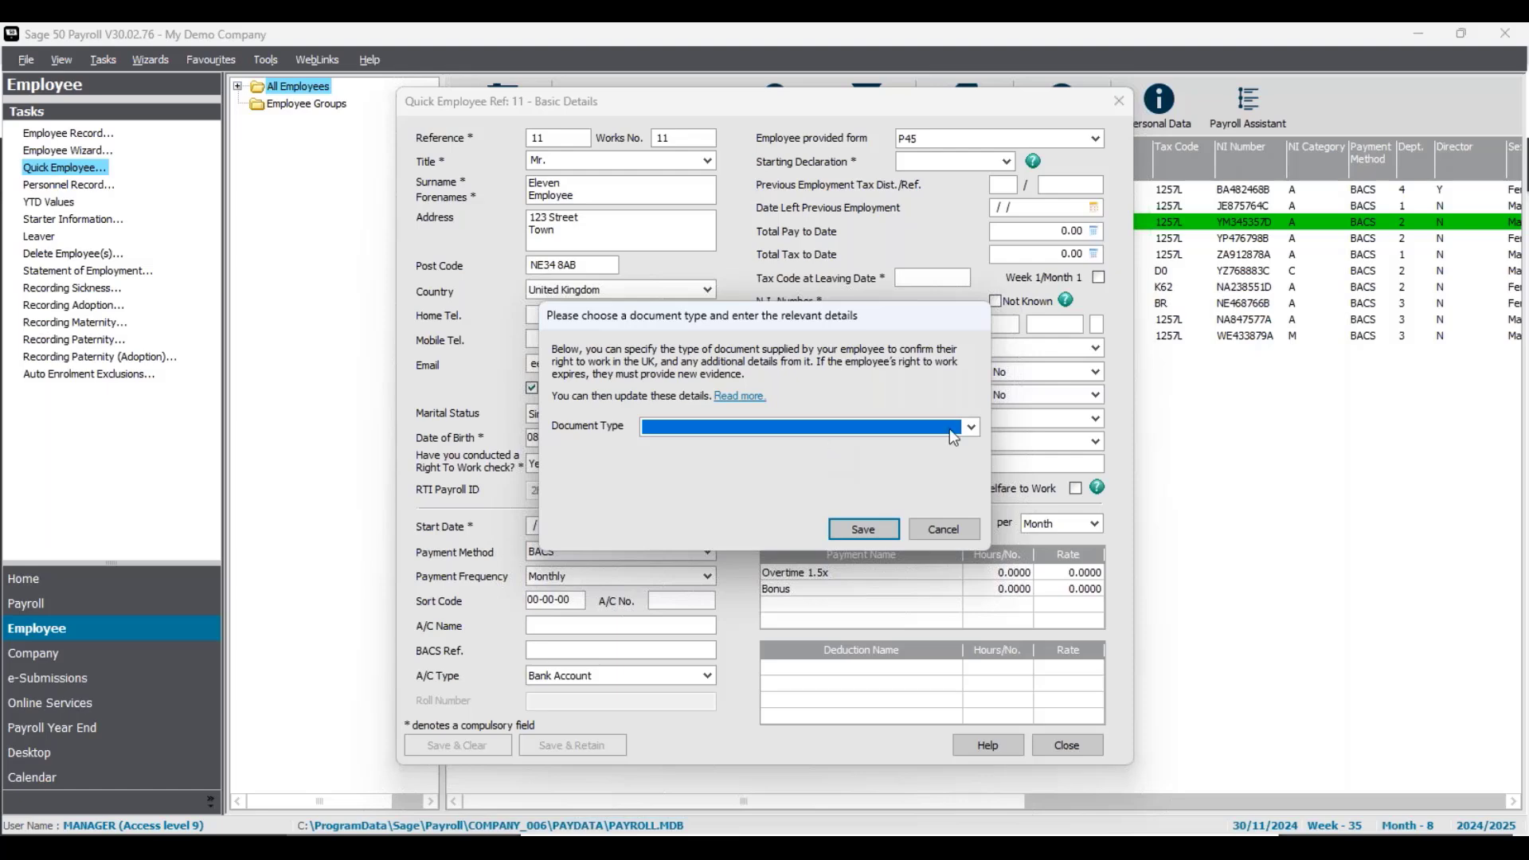
{"action": "left_click", "coordinate": [973, 427]}
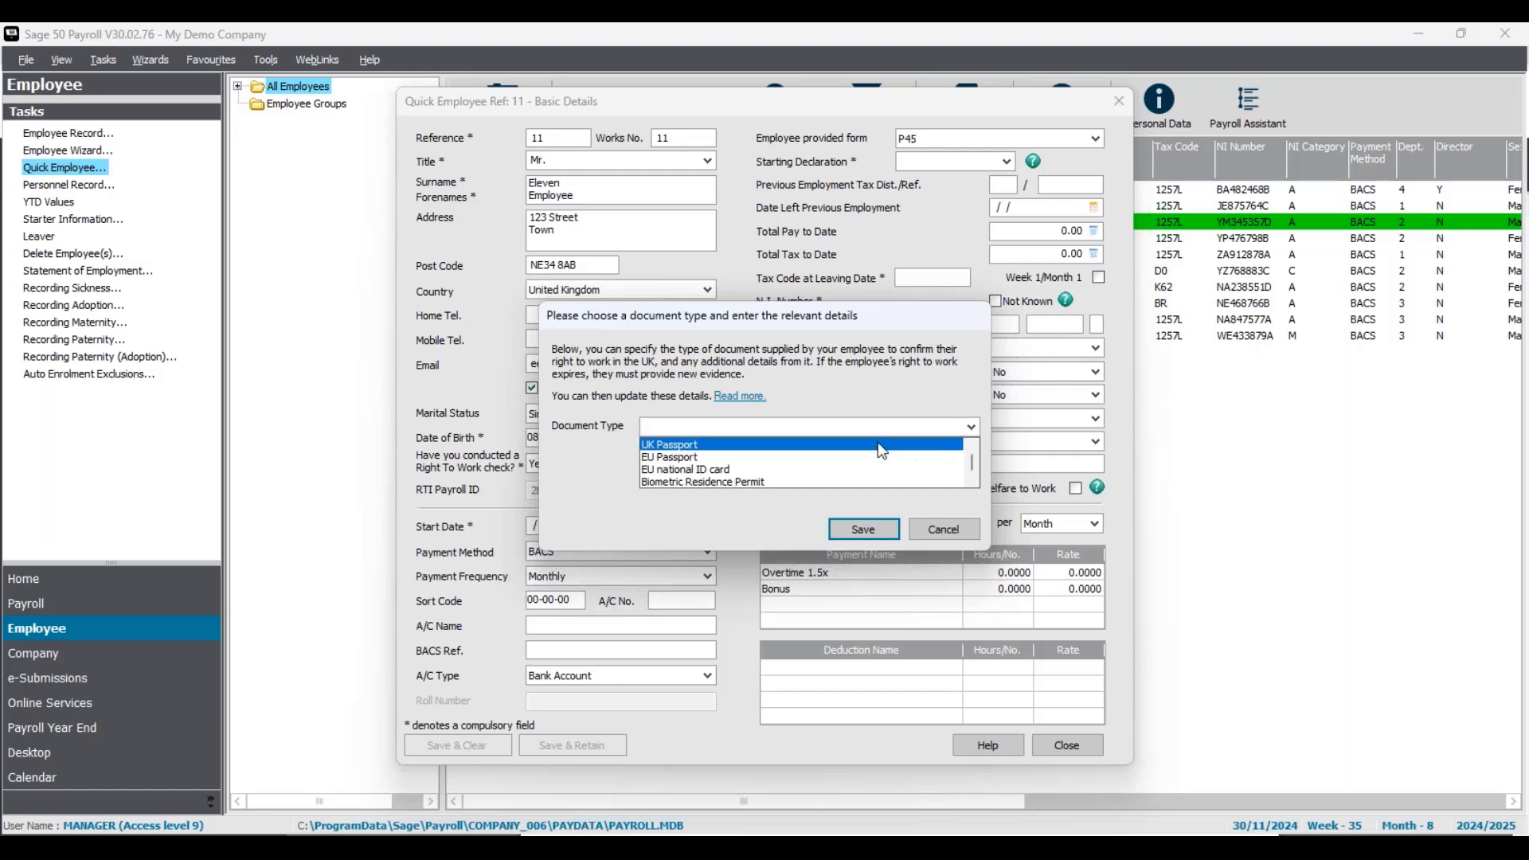
{"action": "left_click", "coordinate": [756, 445]}
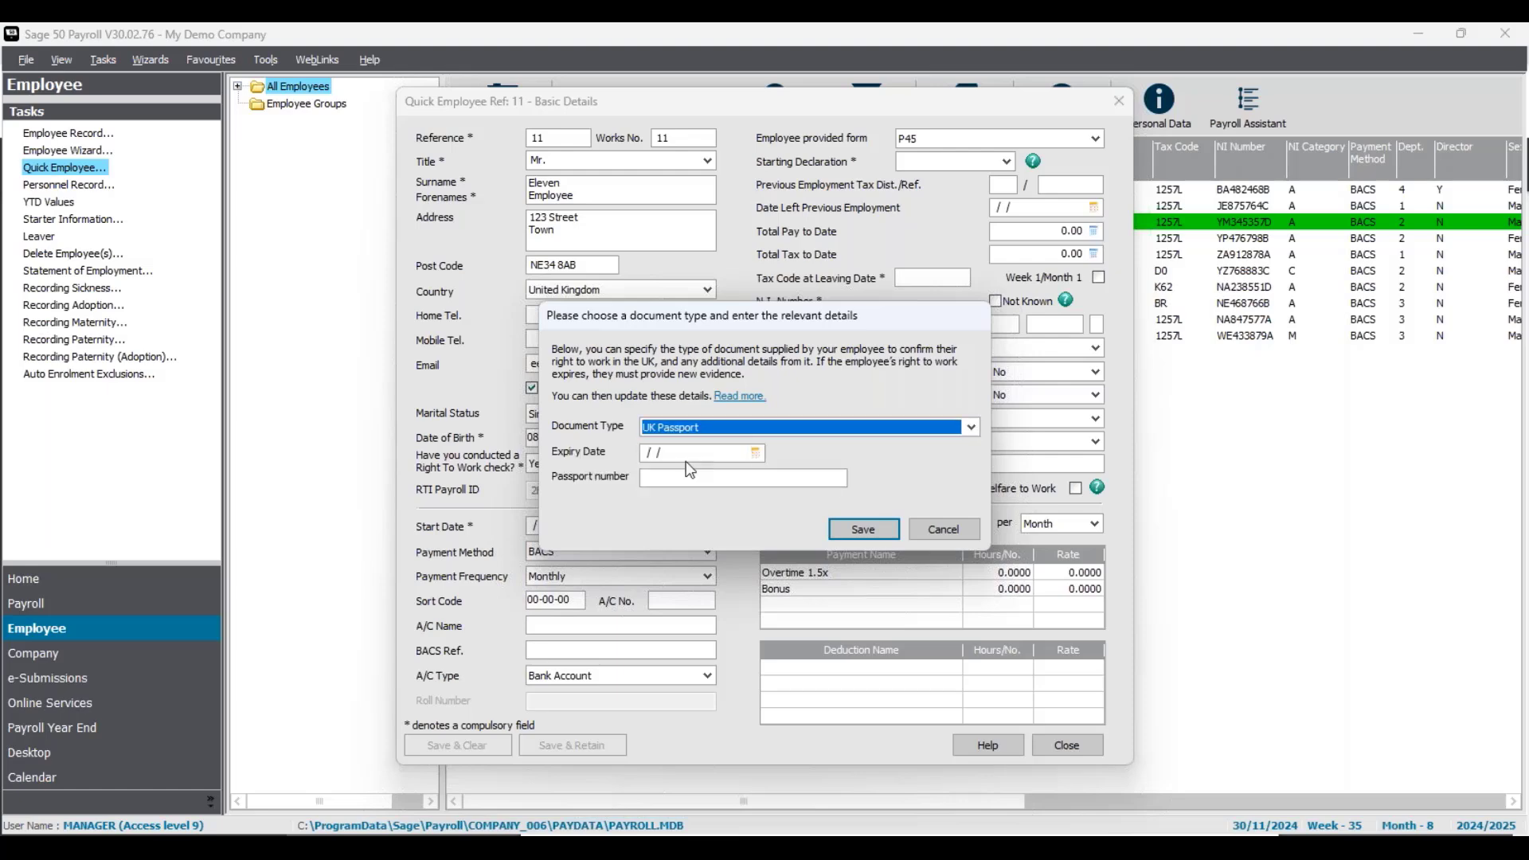
{"action": "left_click", "coordinate": [690, 456]}
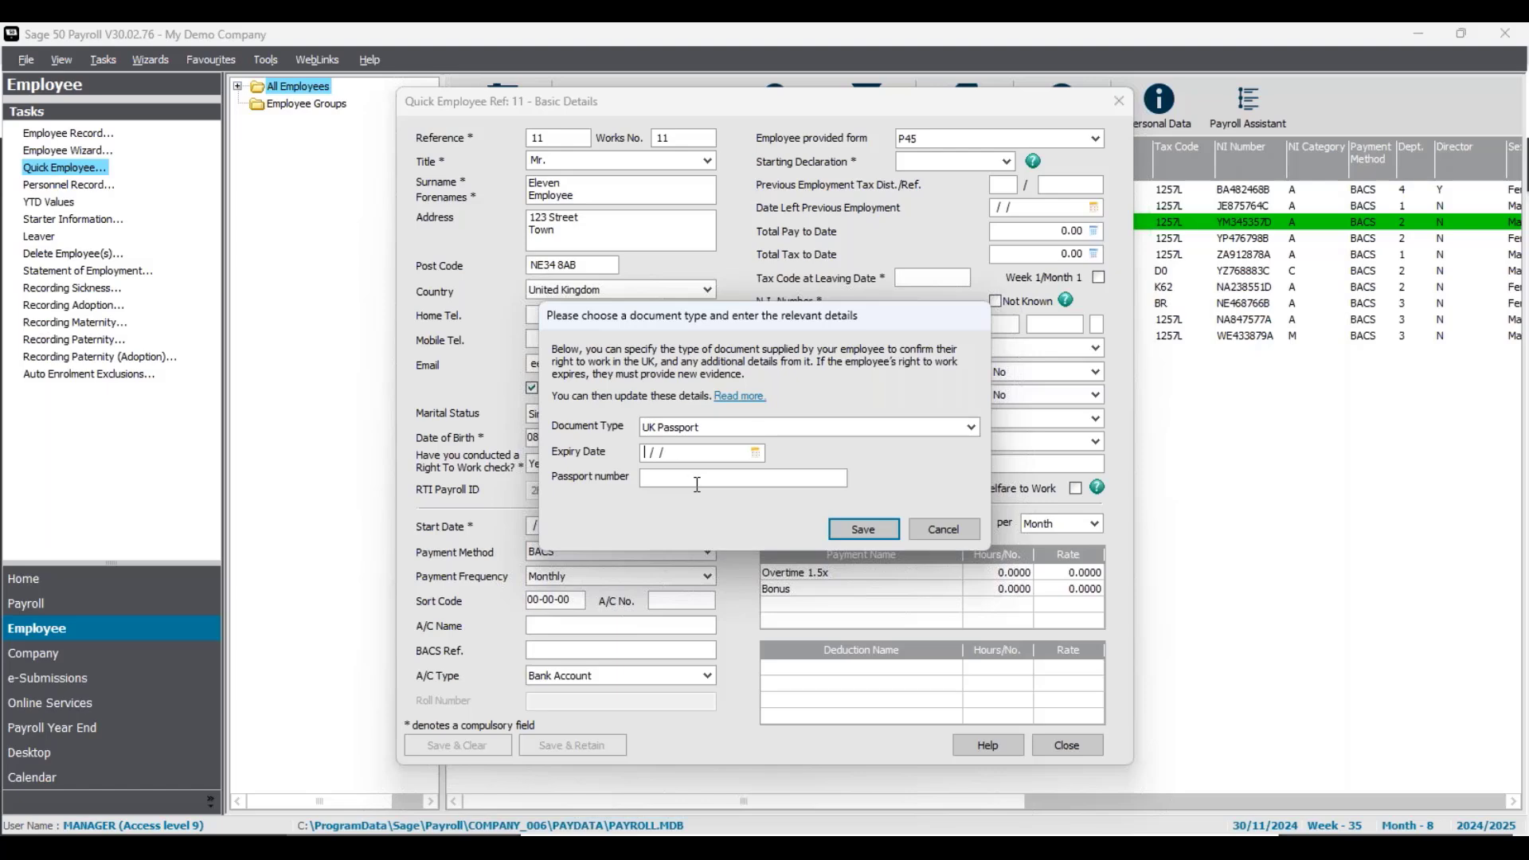
{"action": "left_click", "coordinate": [943, 530]}
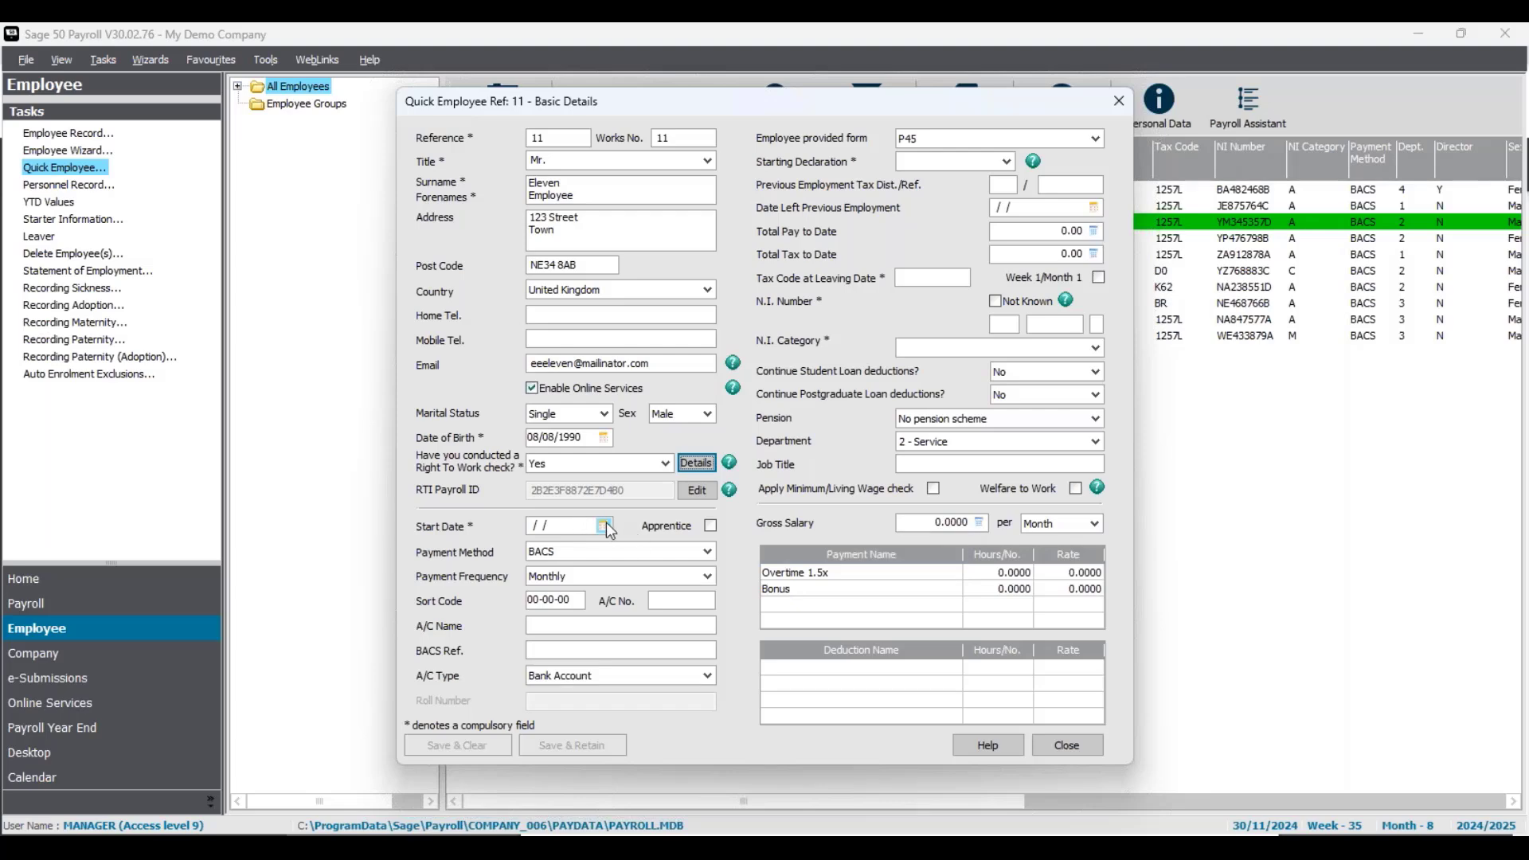
- Pick 28 October 2024 as the start date from the calendar
{"action": "left_click", "coordinate": [605, 525]}
{"action": "left_click", "coordinate": [562, 546]}
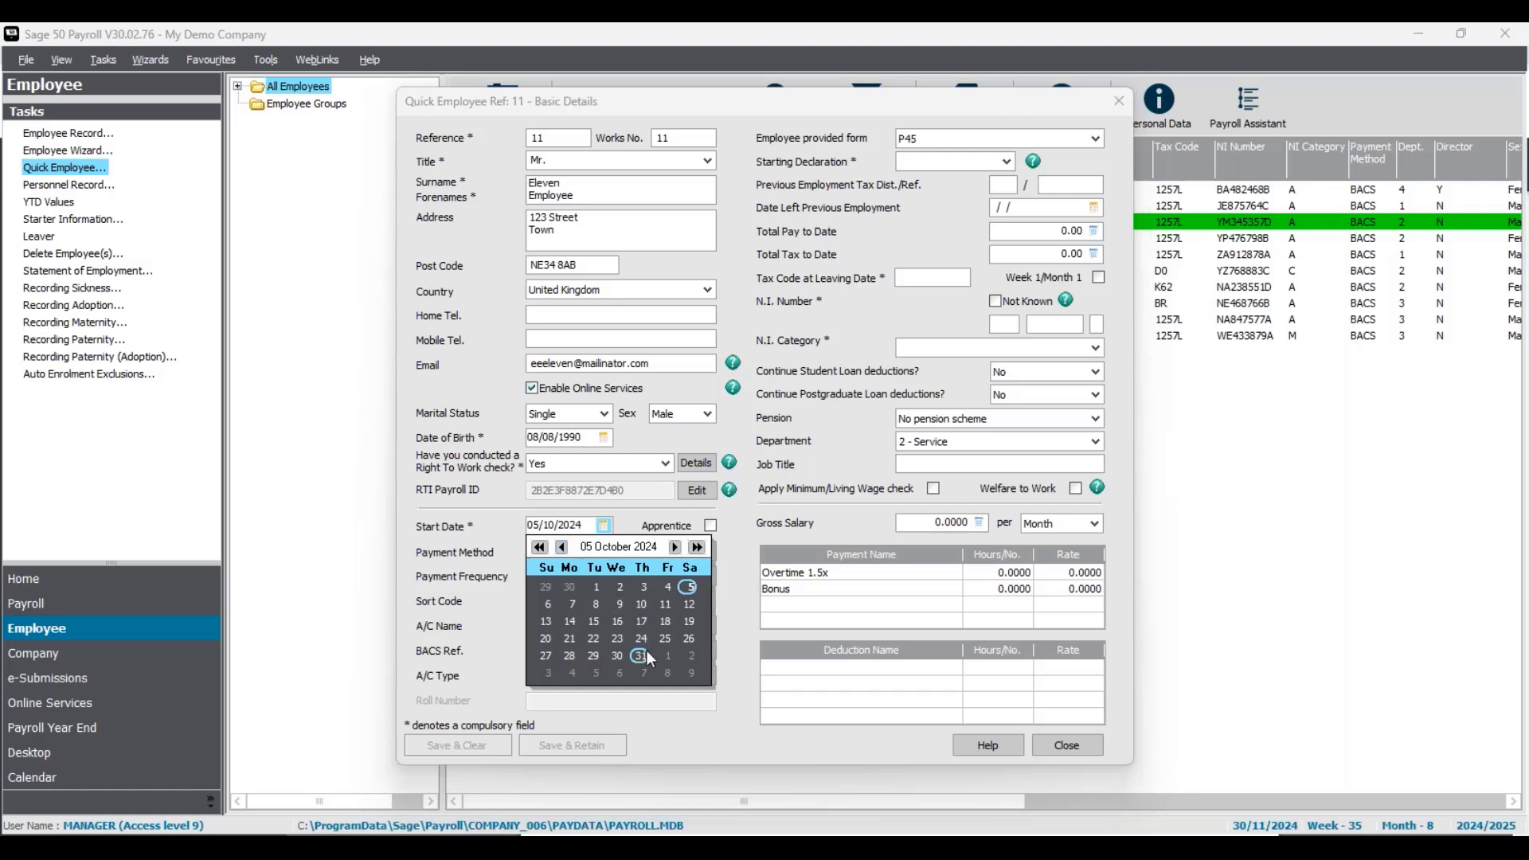
{"action": "left_click", "coordinate": [567, 655]}
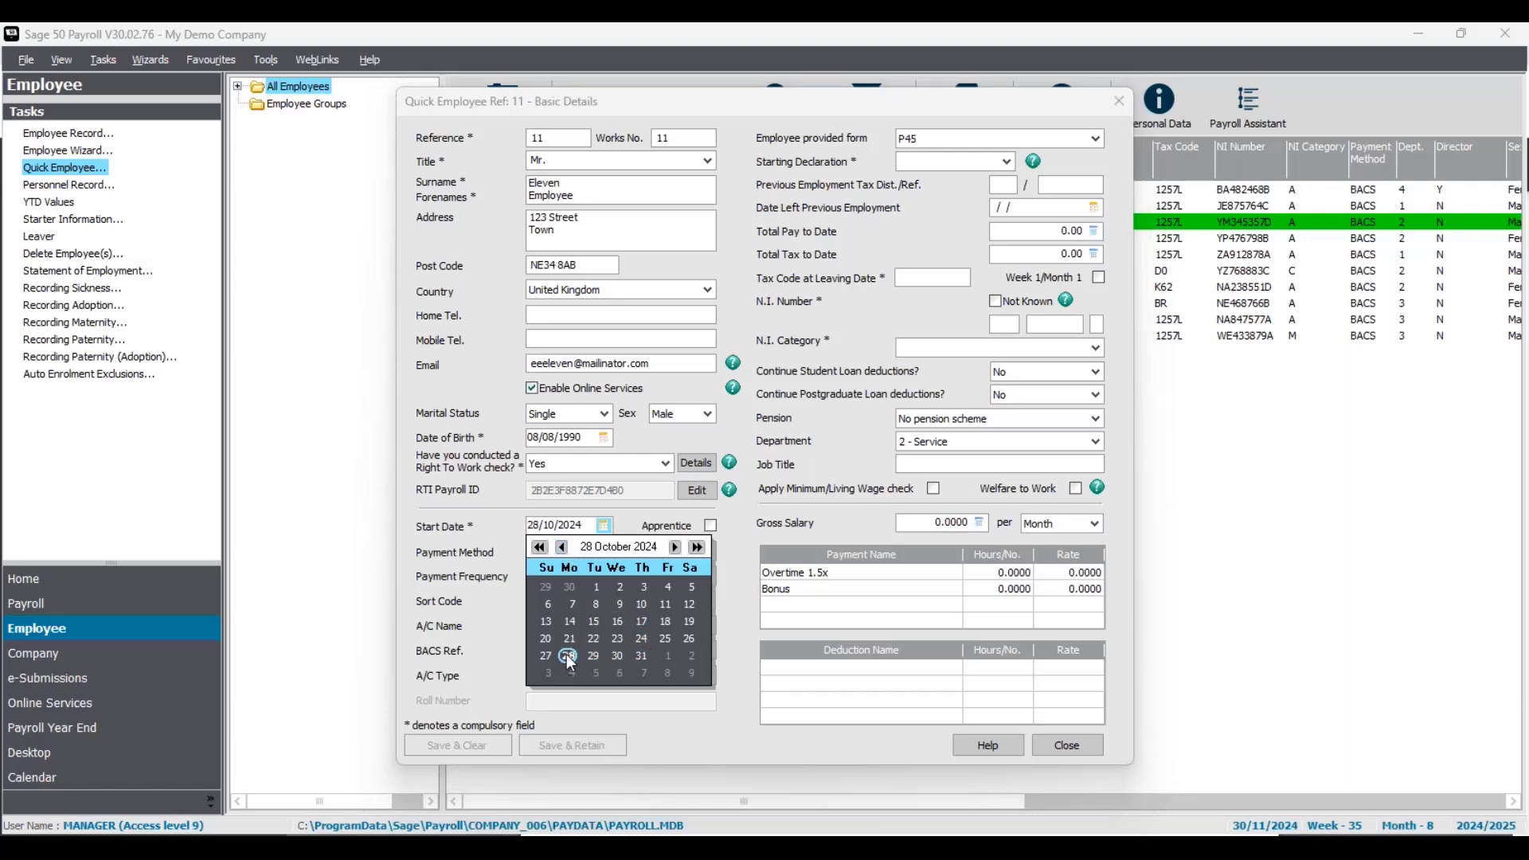
{"action": "left_click", "coordinate": [505, 529]}
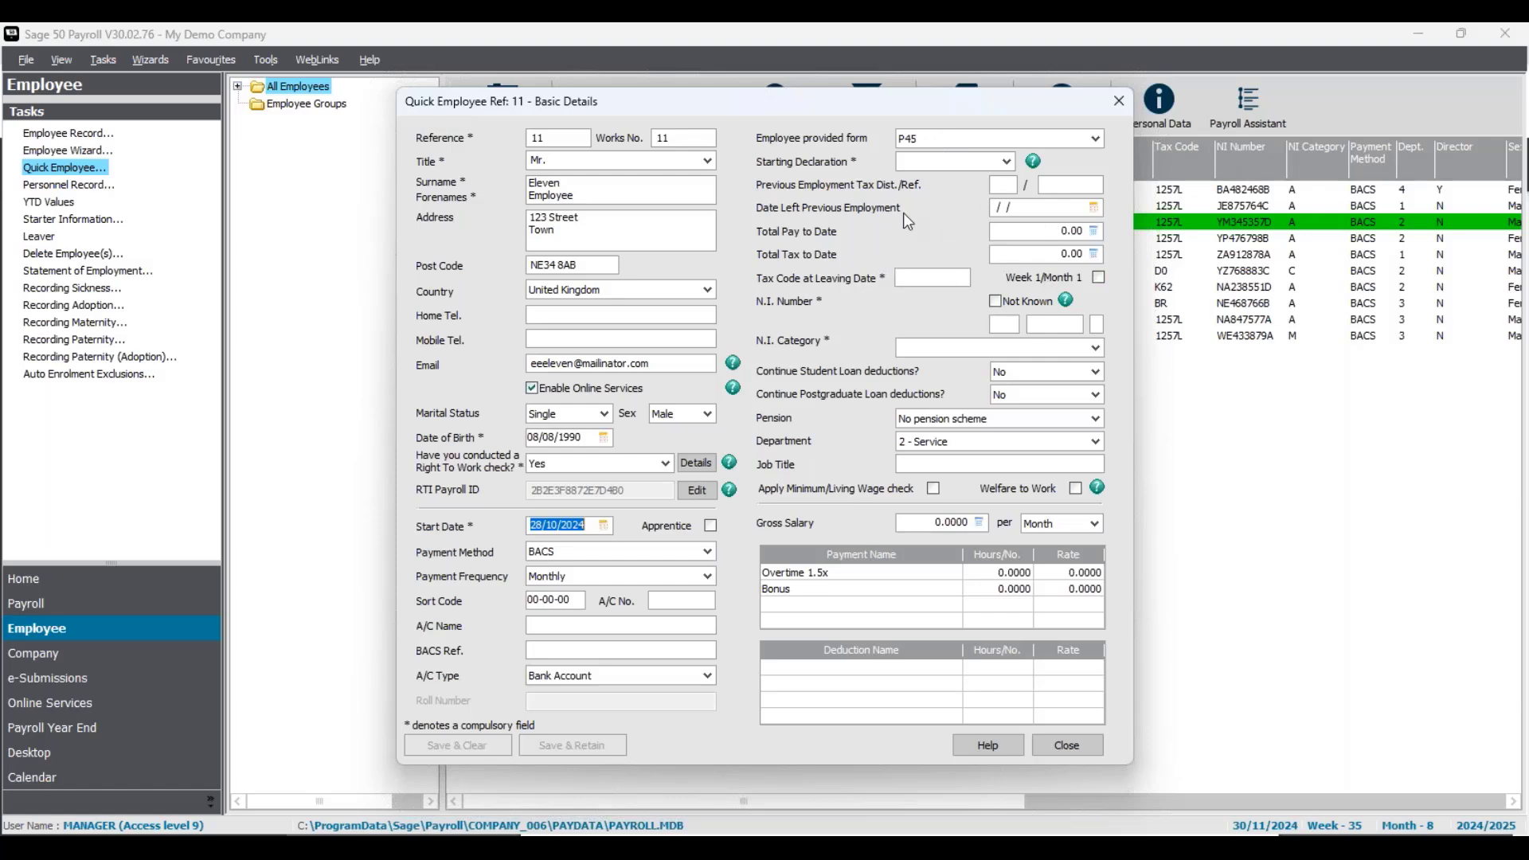
- Review the previous-employment fields and the starting declaration choices
{"action": "left_click", "coordinate": [1035, 207]}
{"action": "left_click", "coordinate": [1043, 232]}
{"action": "left_click", "coordinate": [1033, 254]}
{"action": "left_click", "coordinate": [932, 275]}
{"action": "left_click", "coordinate": [1007, 161]}
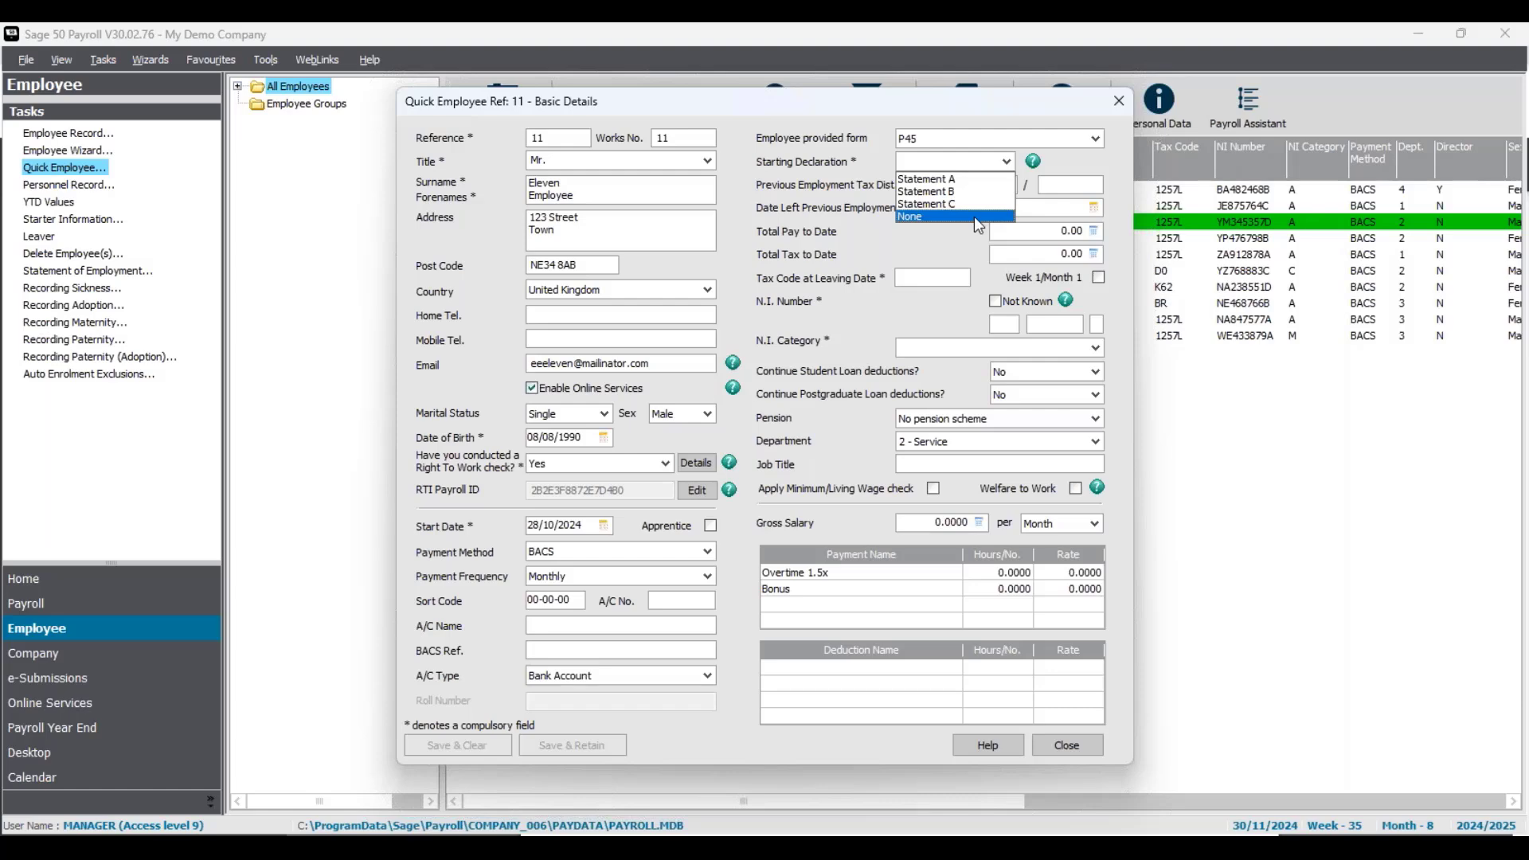
- Record a P46 starter form with Statement B, giving tax code 1257L Week 1/Month 1
{"action": "left_click", "coordinate": [1069, 155]}
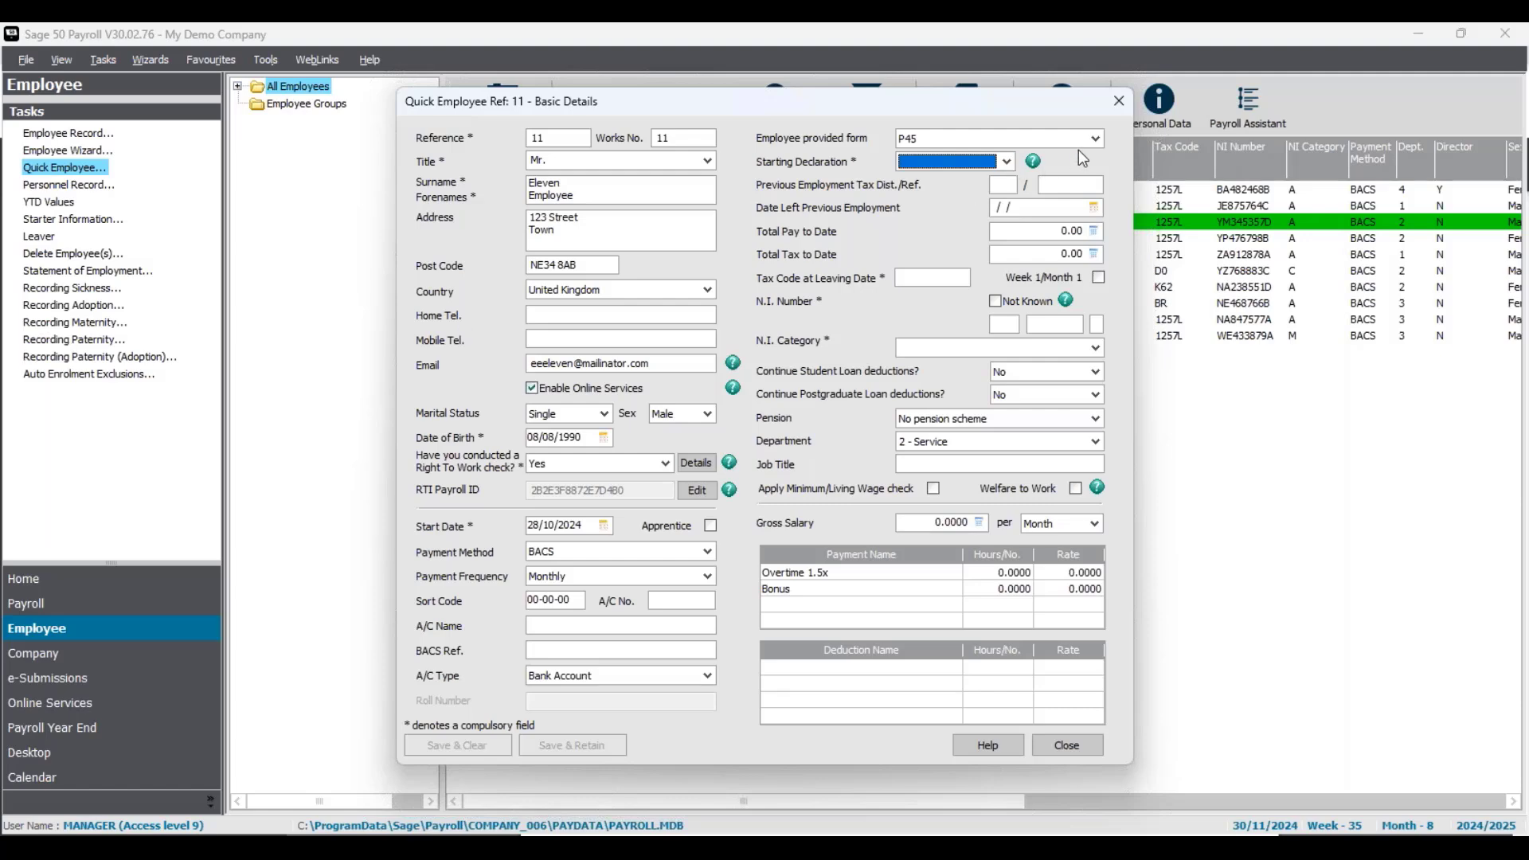
{"action": "left_click", "coordinate": [1096, 139]}
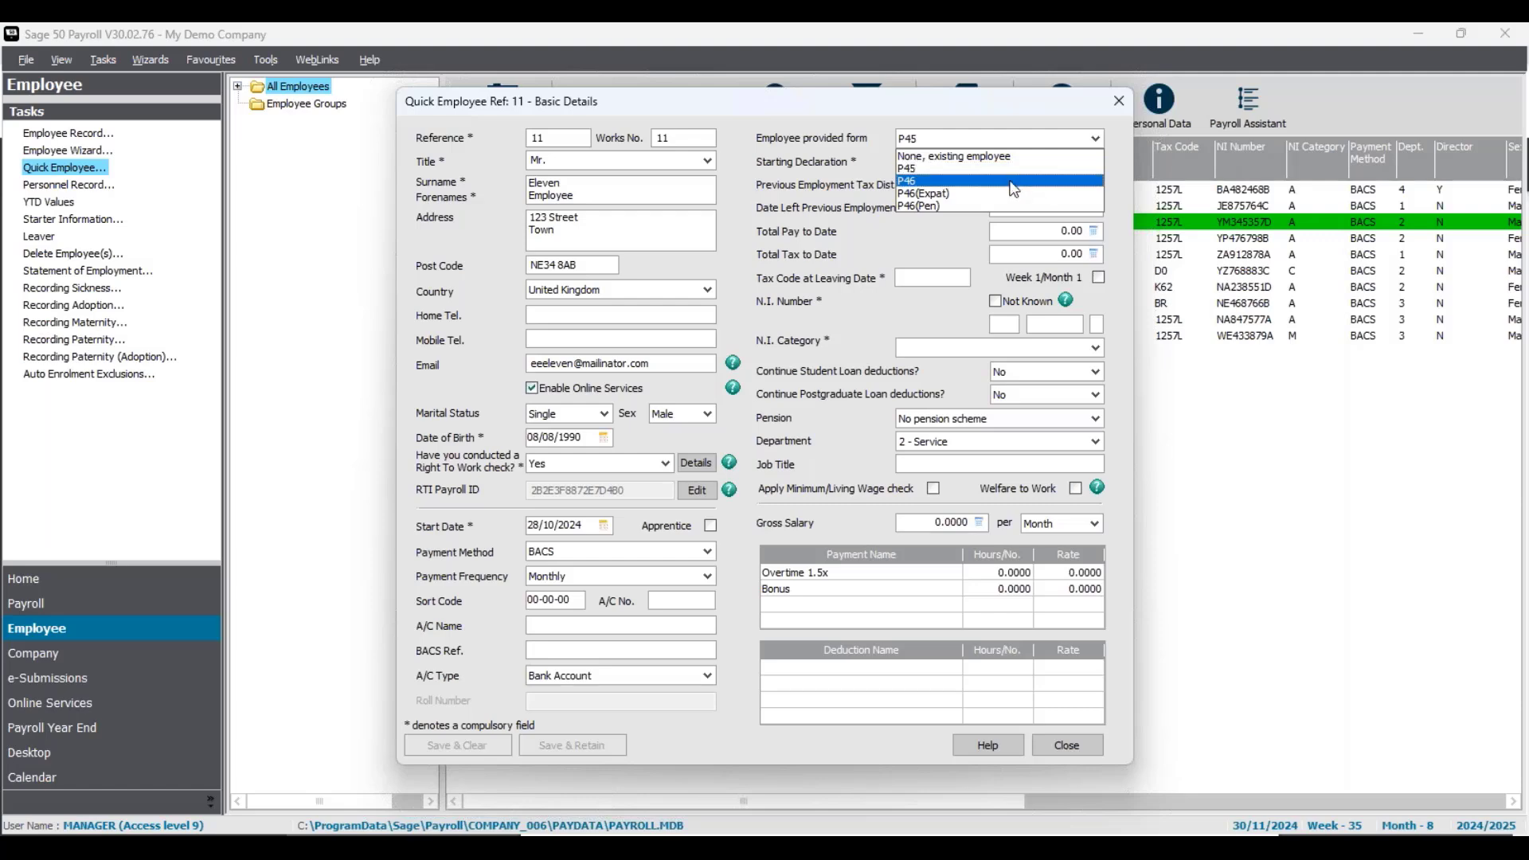
{"action": "left_click", "coordinate": [1013, 182]}
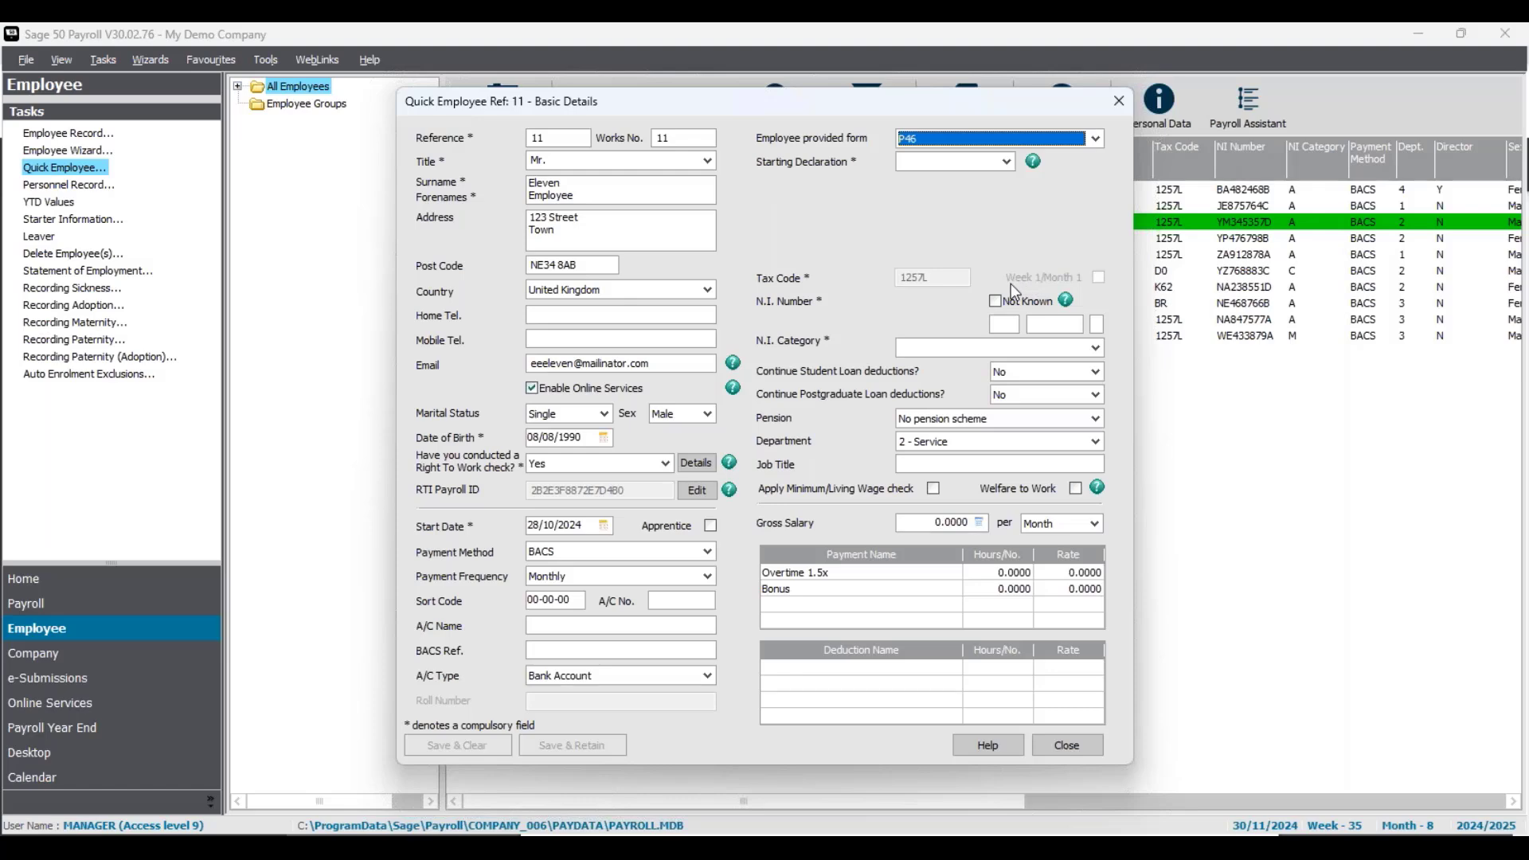
{"action": "left_click", "coordinate": [1007, 162]}
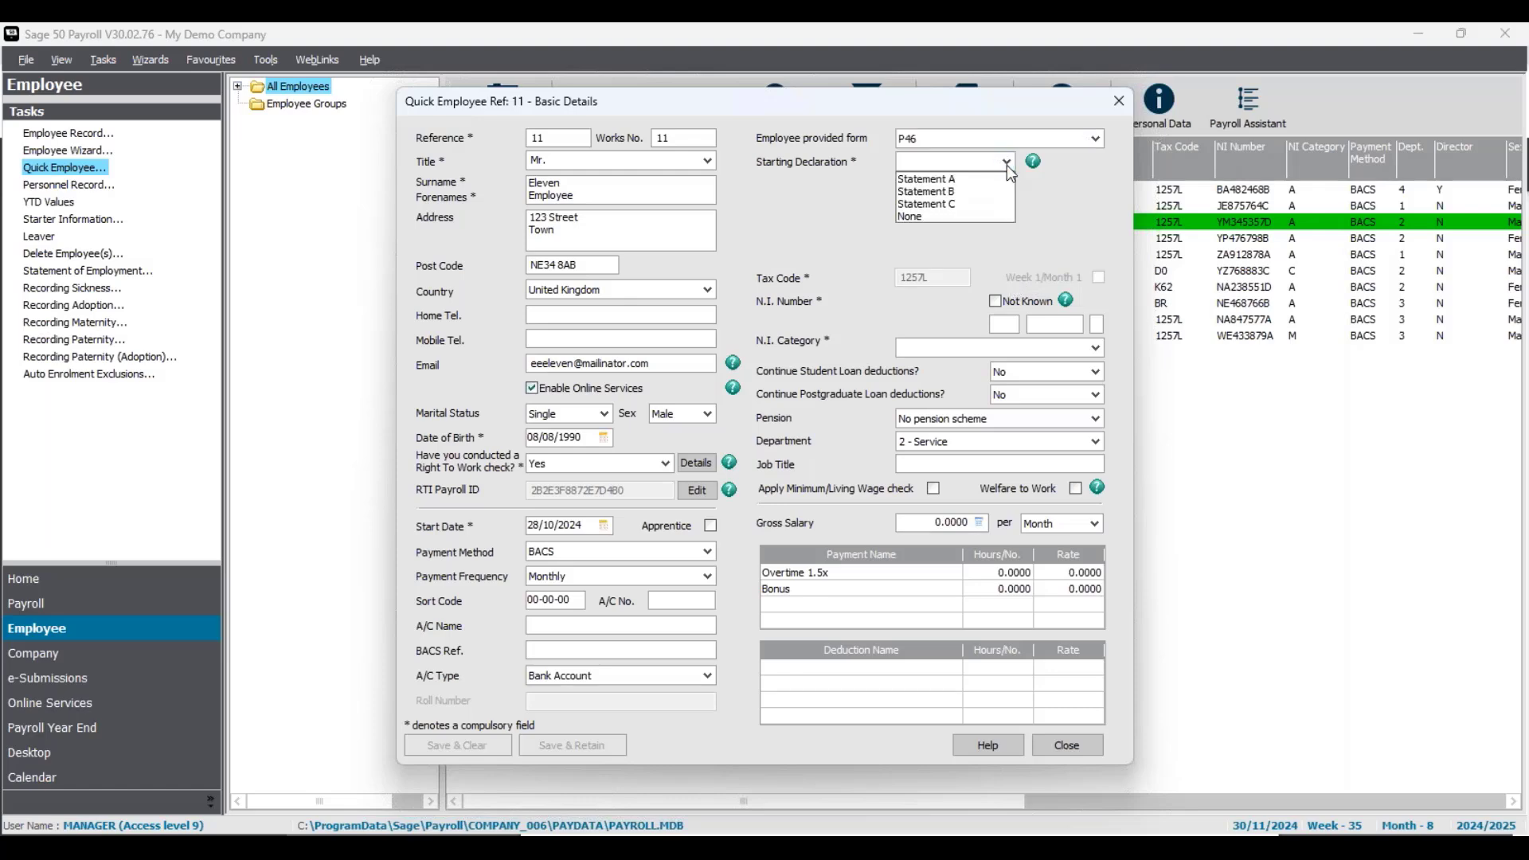
{"action": "left_click", "coordinate": [970, 192]}
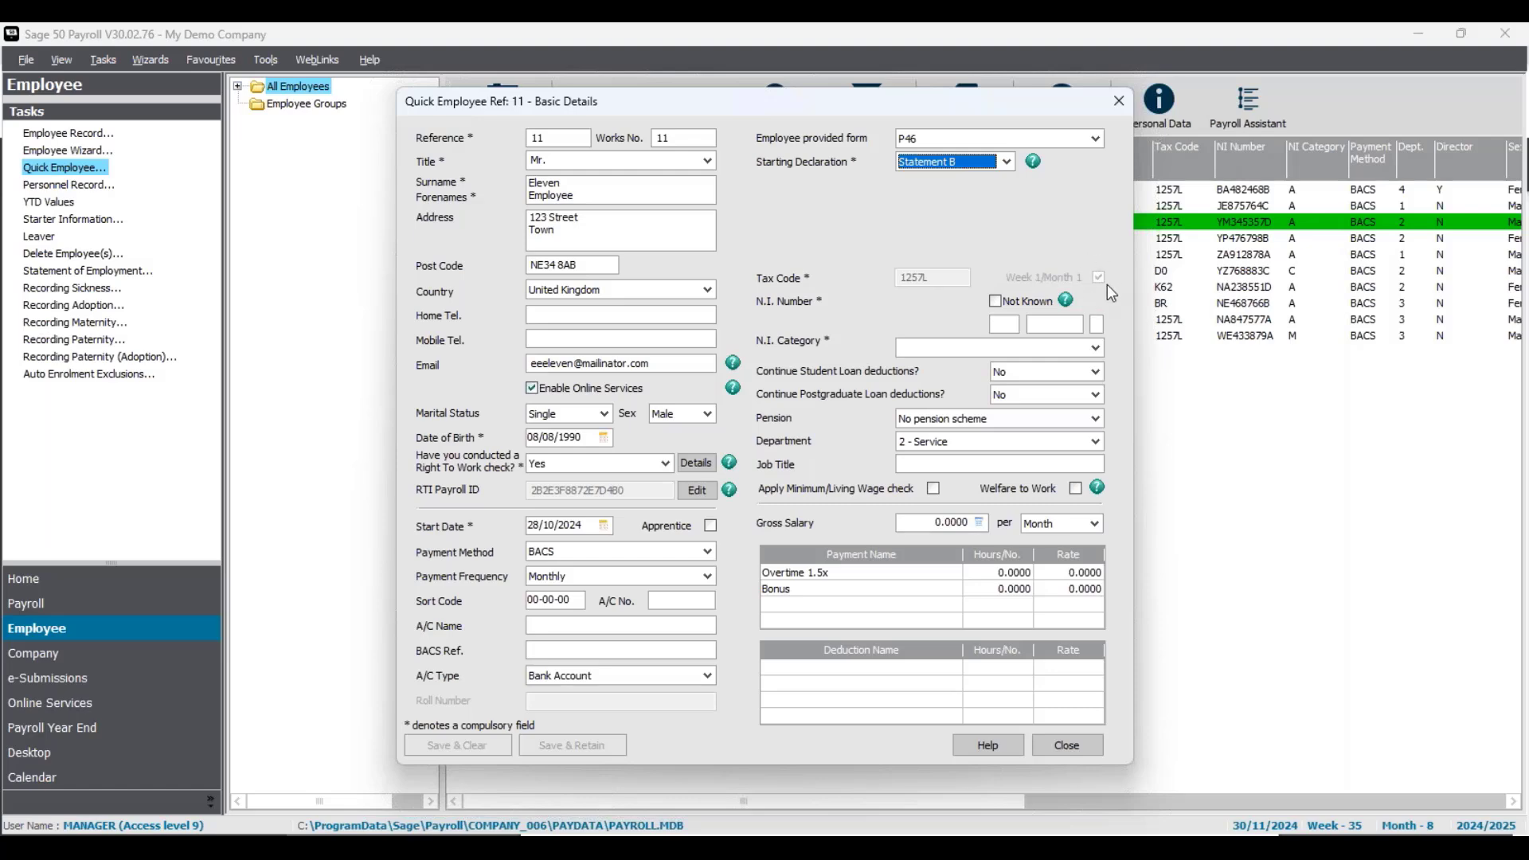
- Enter employee 11's National Insurance number and set NI category A - Standard Rate Contributions
{"action": "left_click", "coordinate": [997, 325]}
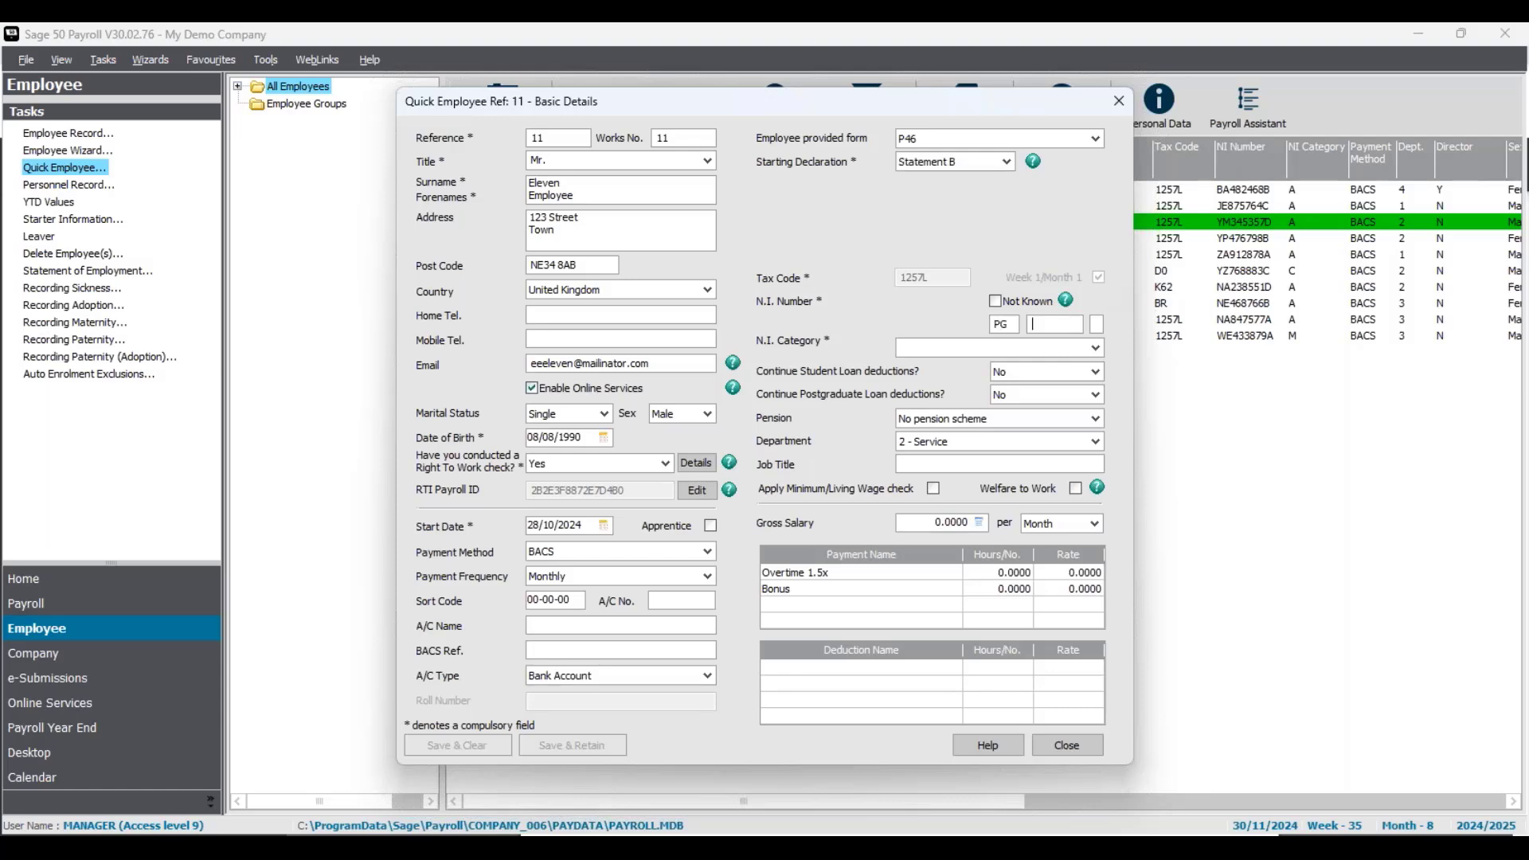
{"action": "left_click", "coordinate": [1097, 351]}
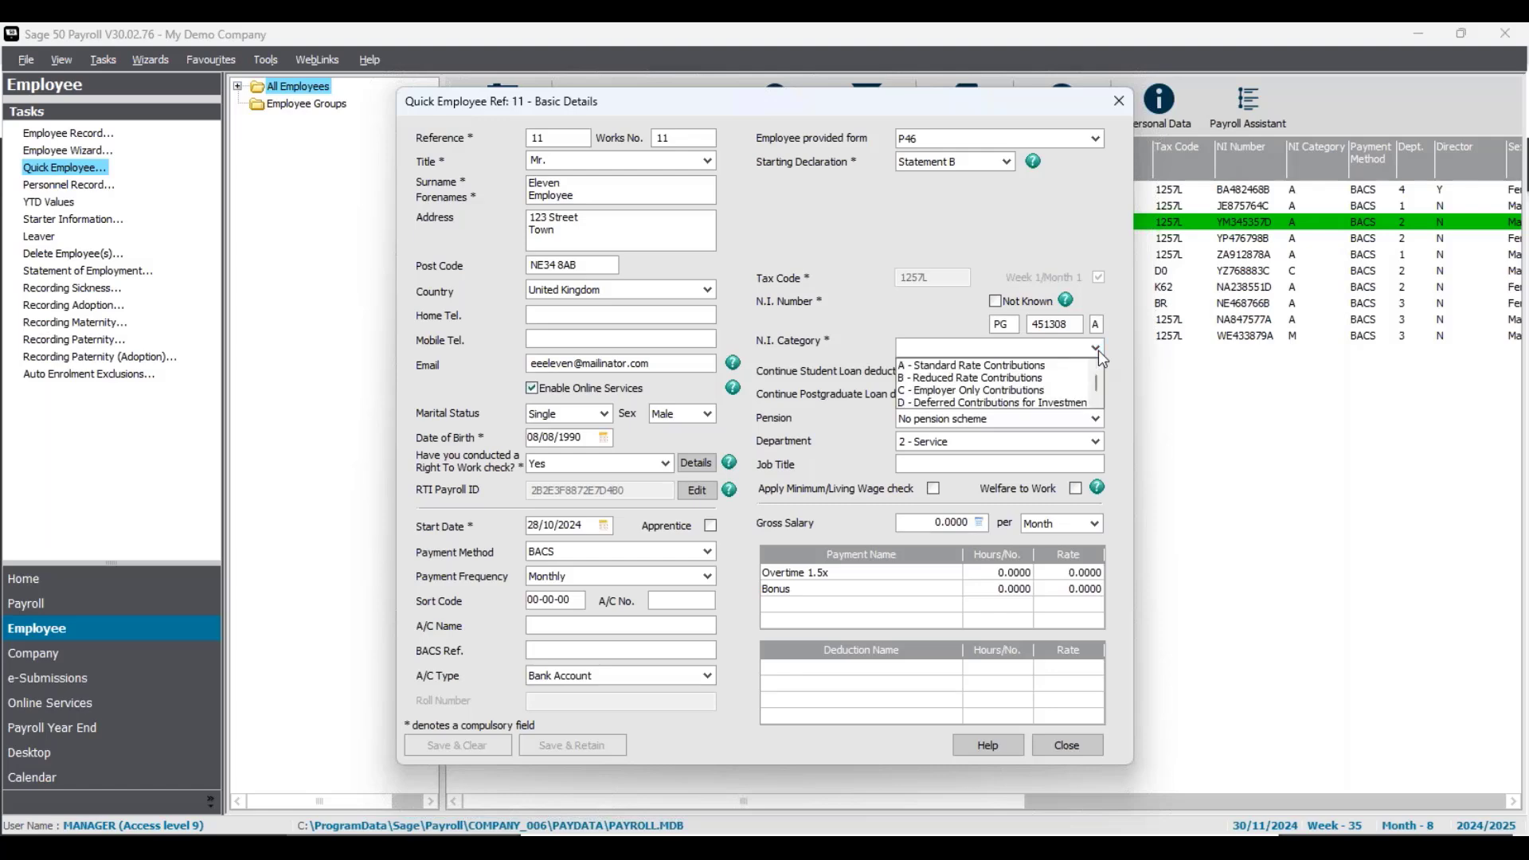
{"action": "left_click", "coordinate": [1039, 366]}
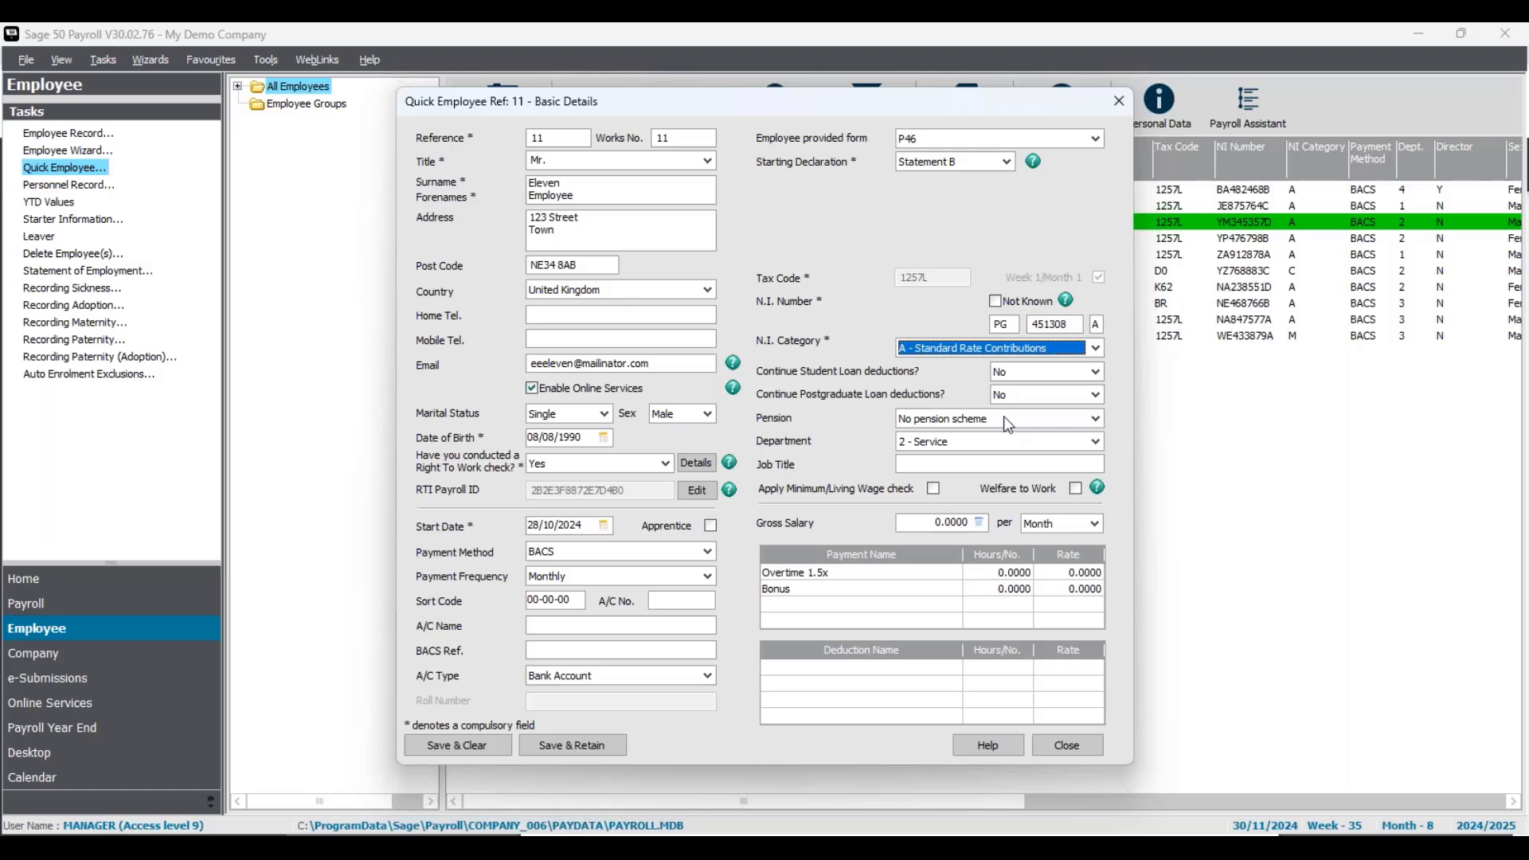
- Keep No pension scheme and set employee 11's gross salary to 25000 per Year
{"action": "left_click", "coordinate": [1097, 416]}
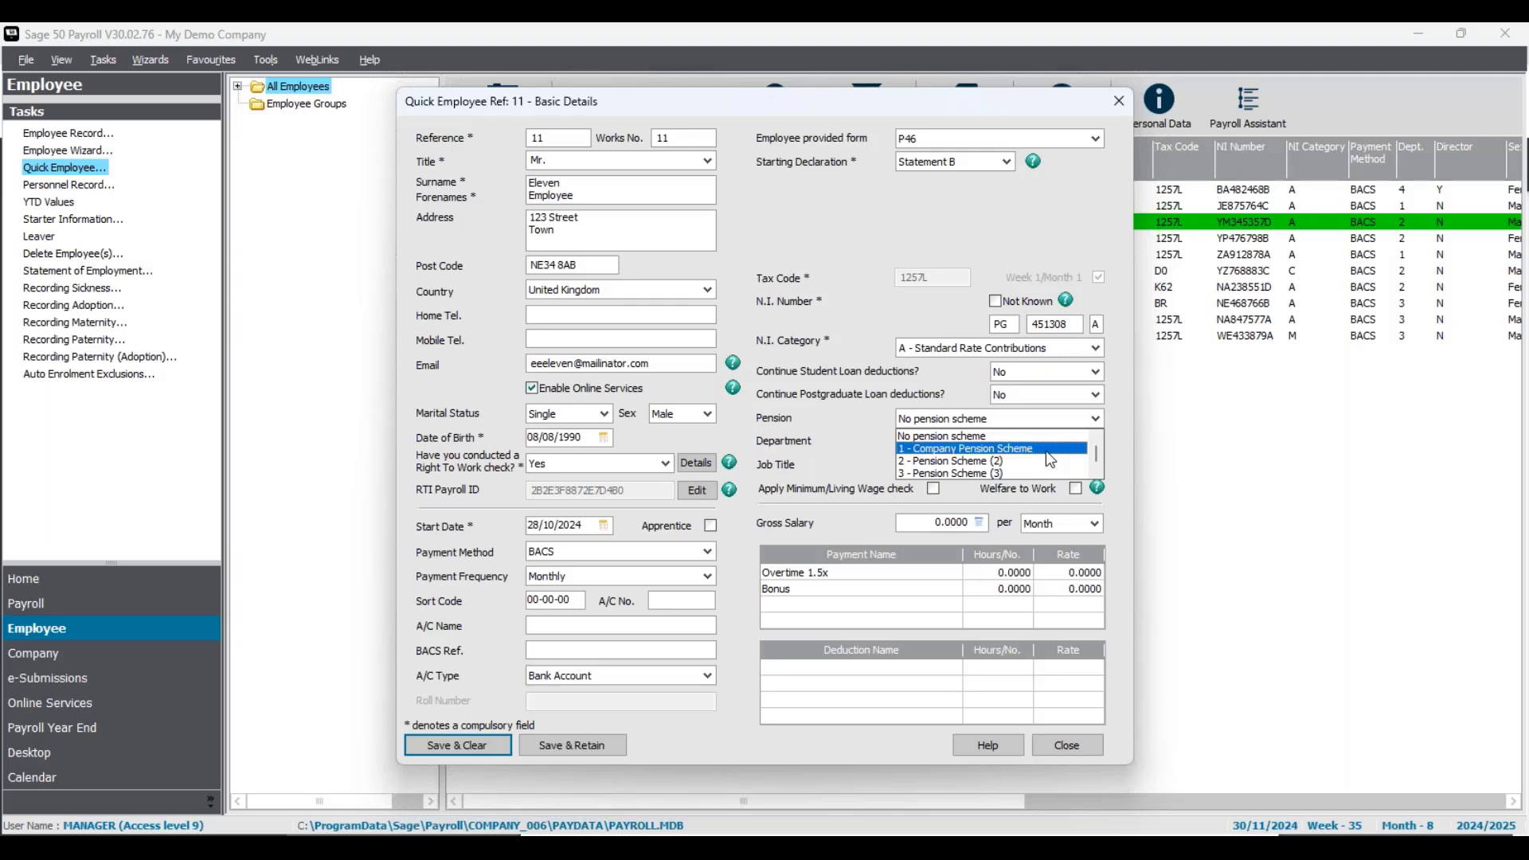
{"action": "left_click", "coordinate": [878, 420]}
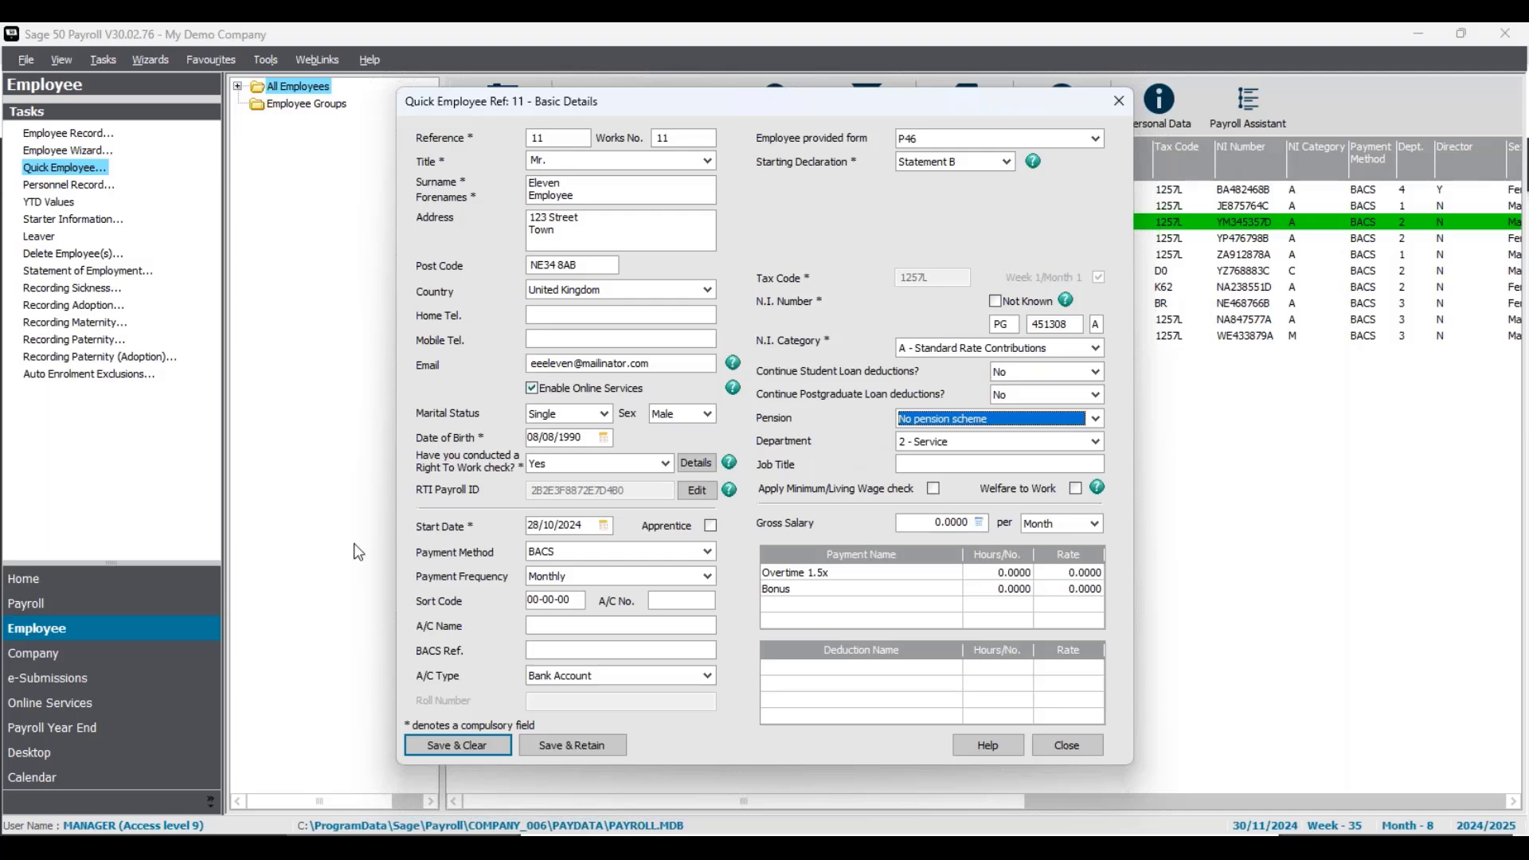
{"action": "left_click", "coordinate": [915, 465]}
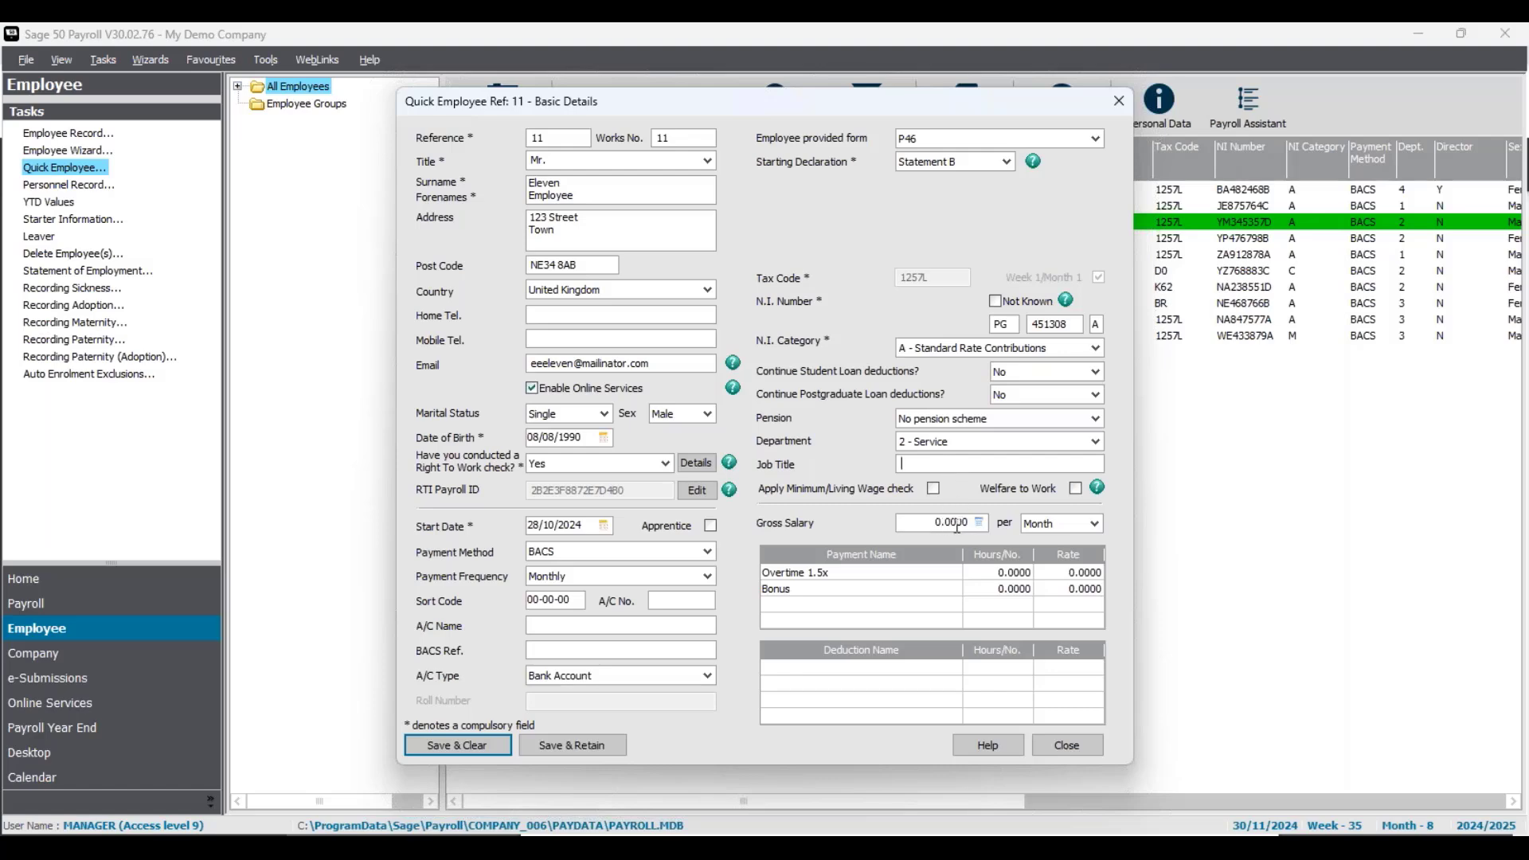
{"action": "left_click_drag", "start_coordinate": [957, 526], "coordinate": [865, 524]}
{"action": "type", "text": "25000"}
{"action": "left_click", "coordinate": [1094, 523]}
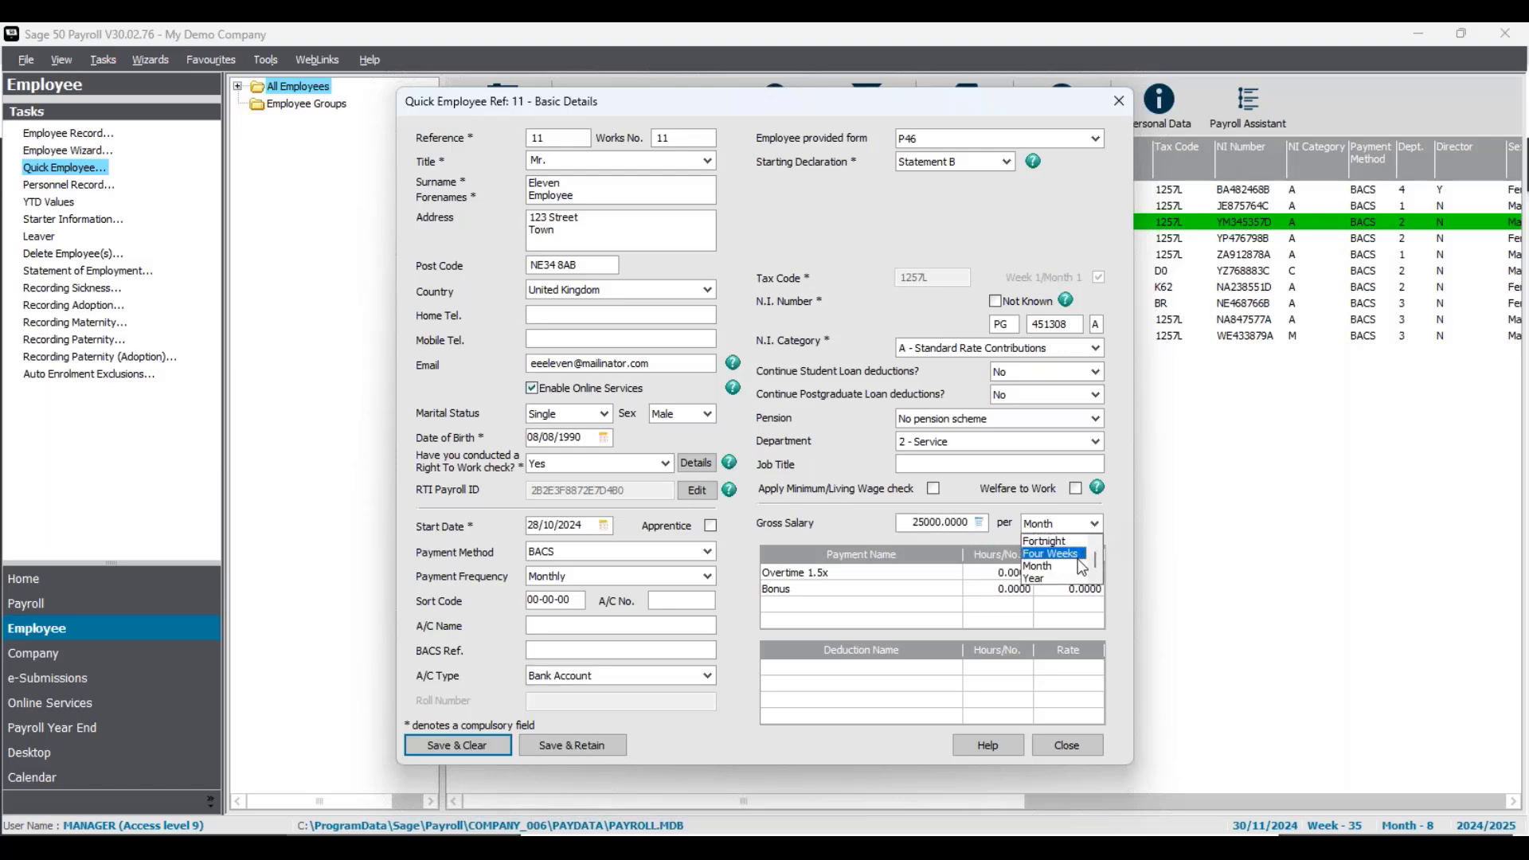
{"action": "left_click", "coordinate": [1045, 559]}
{"action": "key", "text": "Tab"}
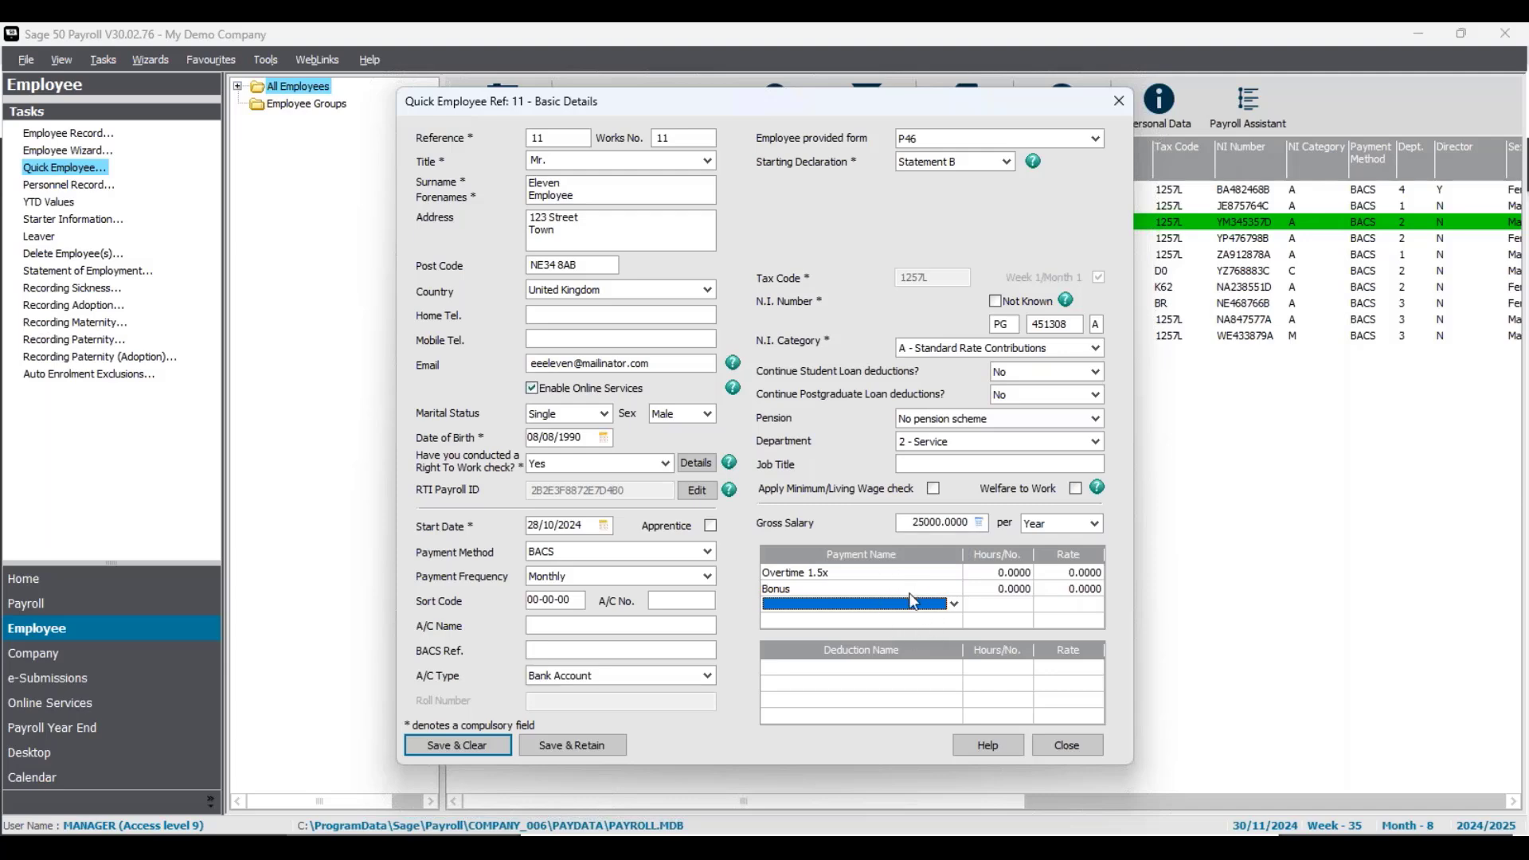
- Add the '1 Basic' payment at rate 13.5000 to employee 11's payments list
{"action": "left_click", "coordinate": [954, 604]}
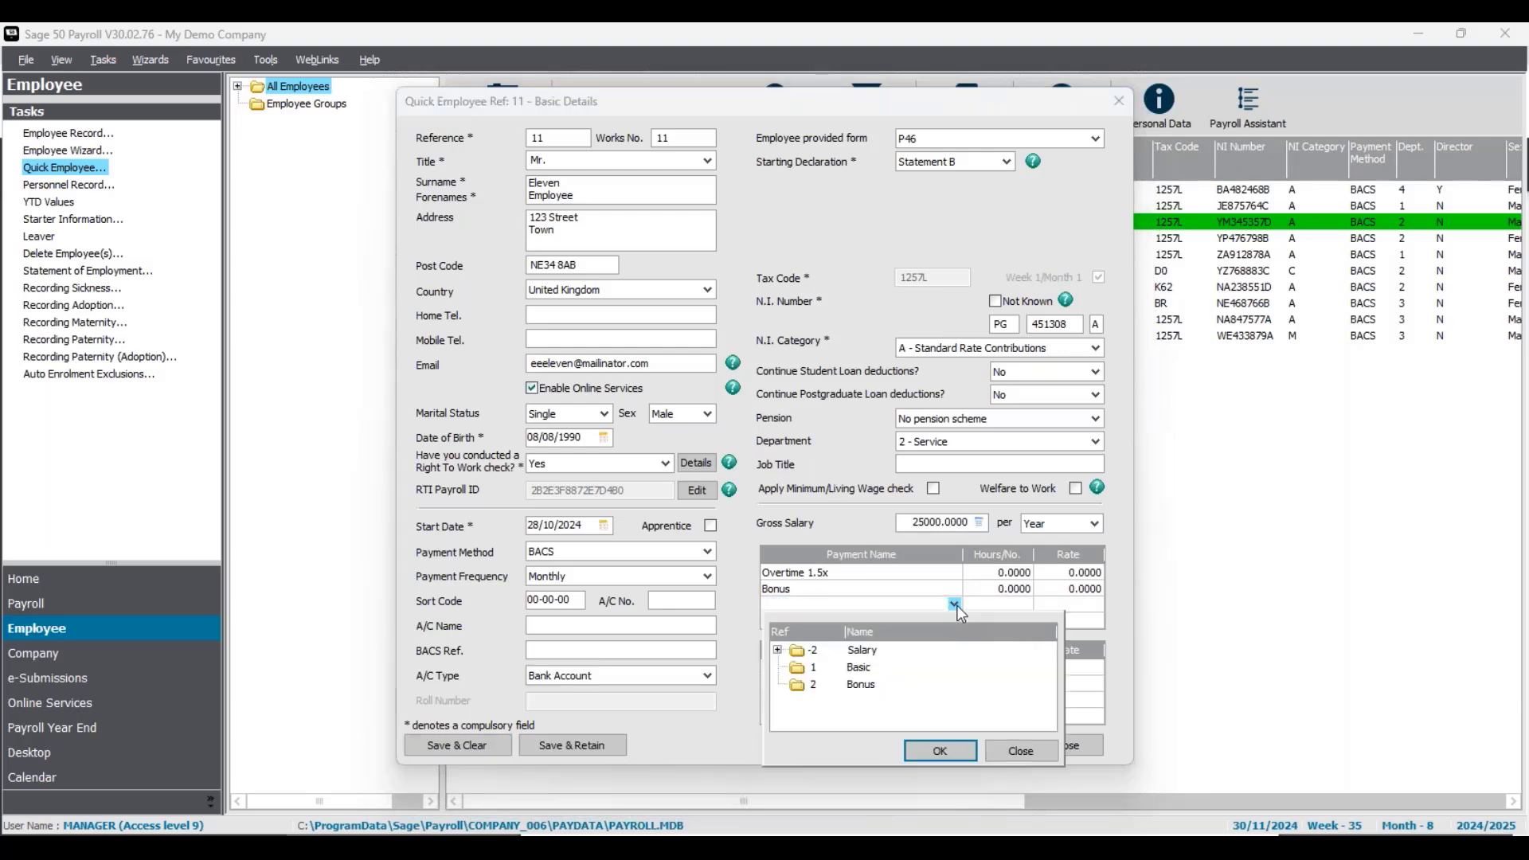
{"action": "left_click", "coordinate": [860, 669]}
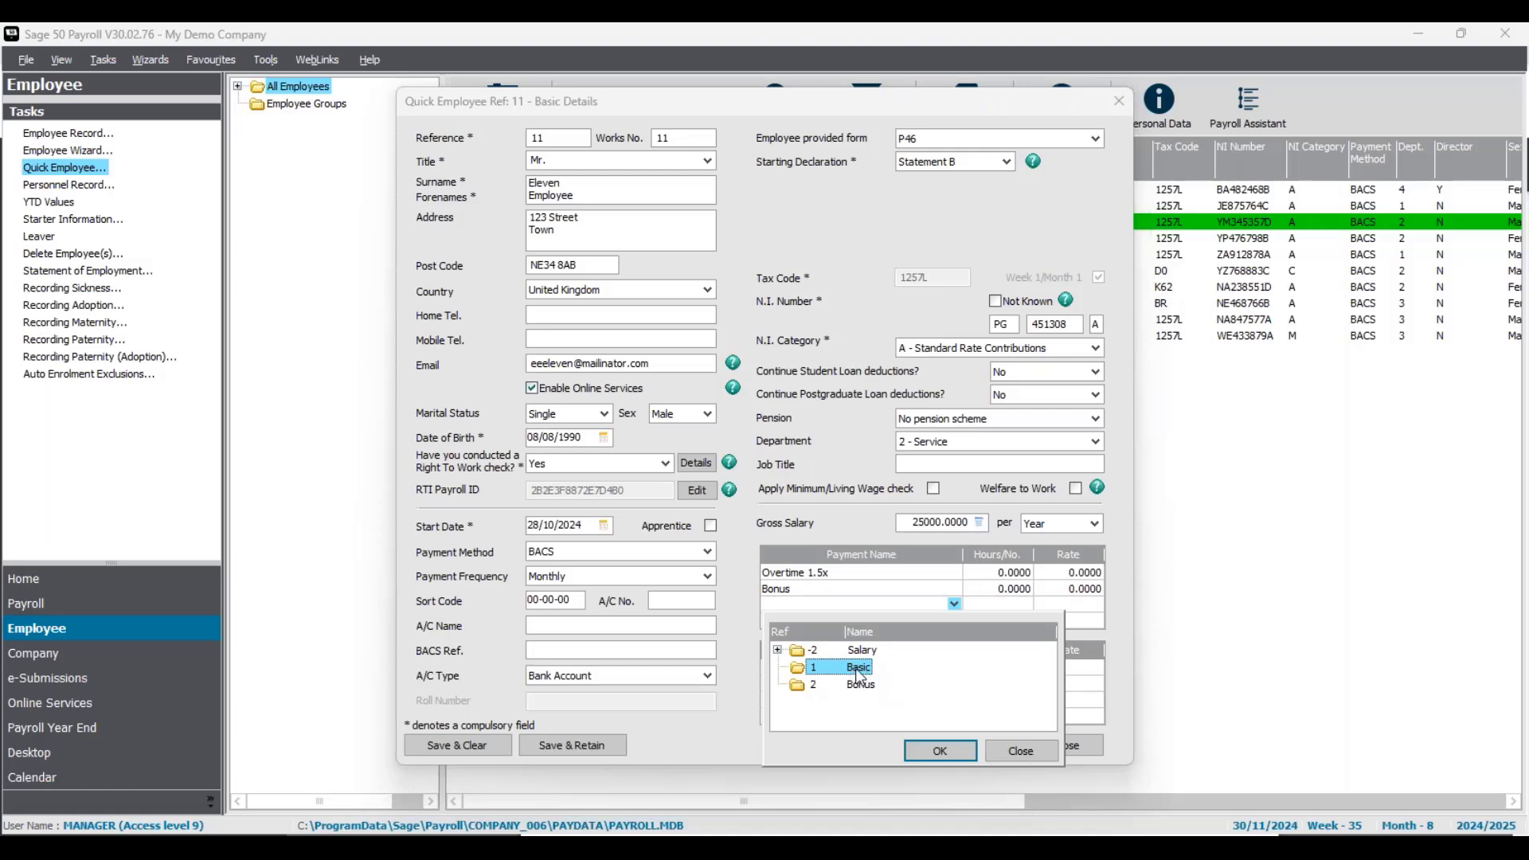
{"action": "left_click", "coordinate": [924, 753]}
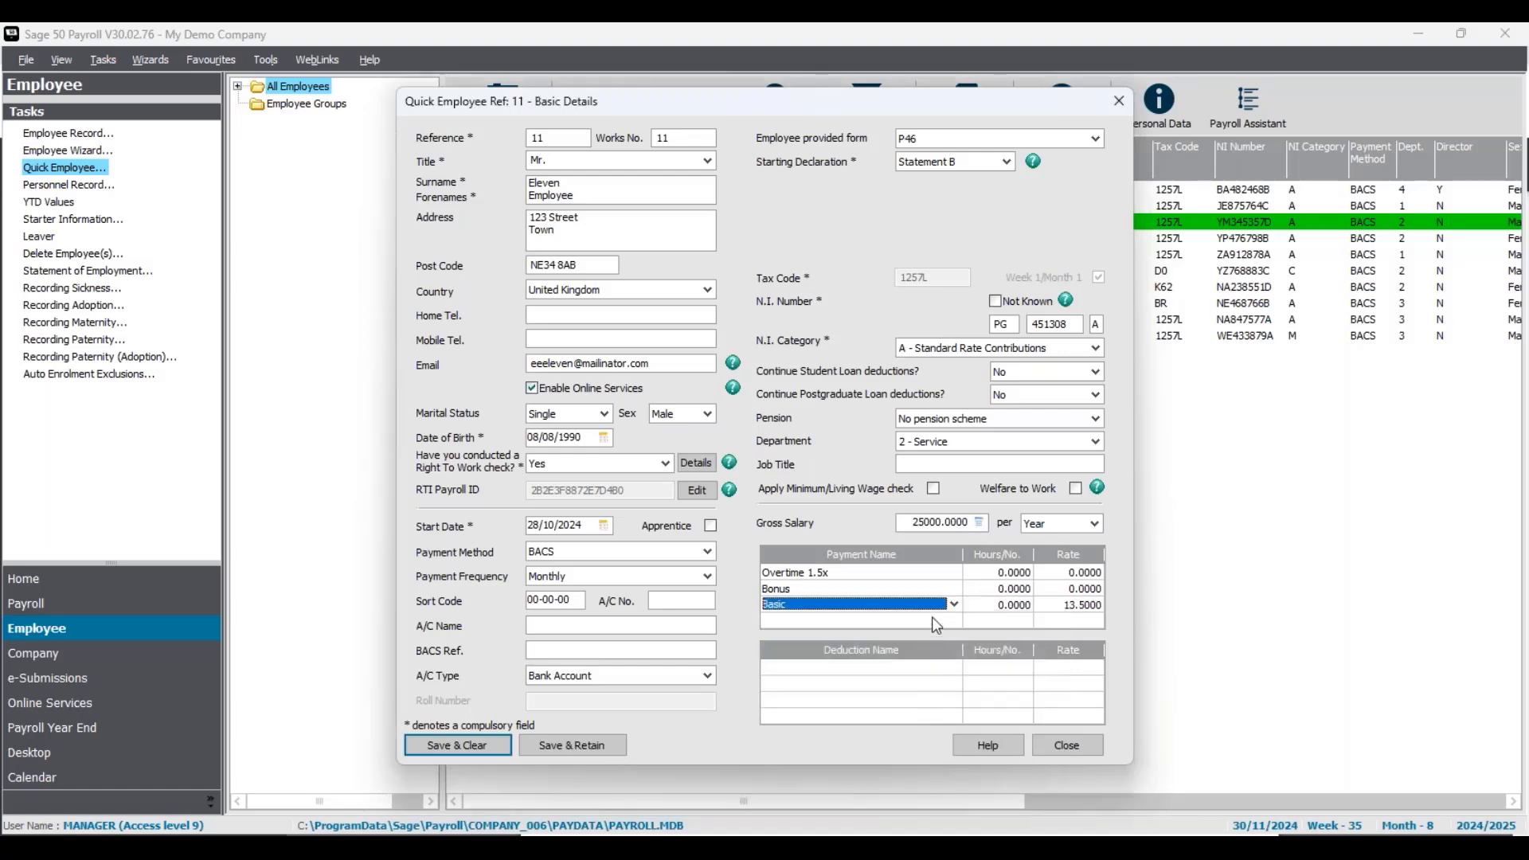
{"action": "left_click", "coordinate": [938, 666]}
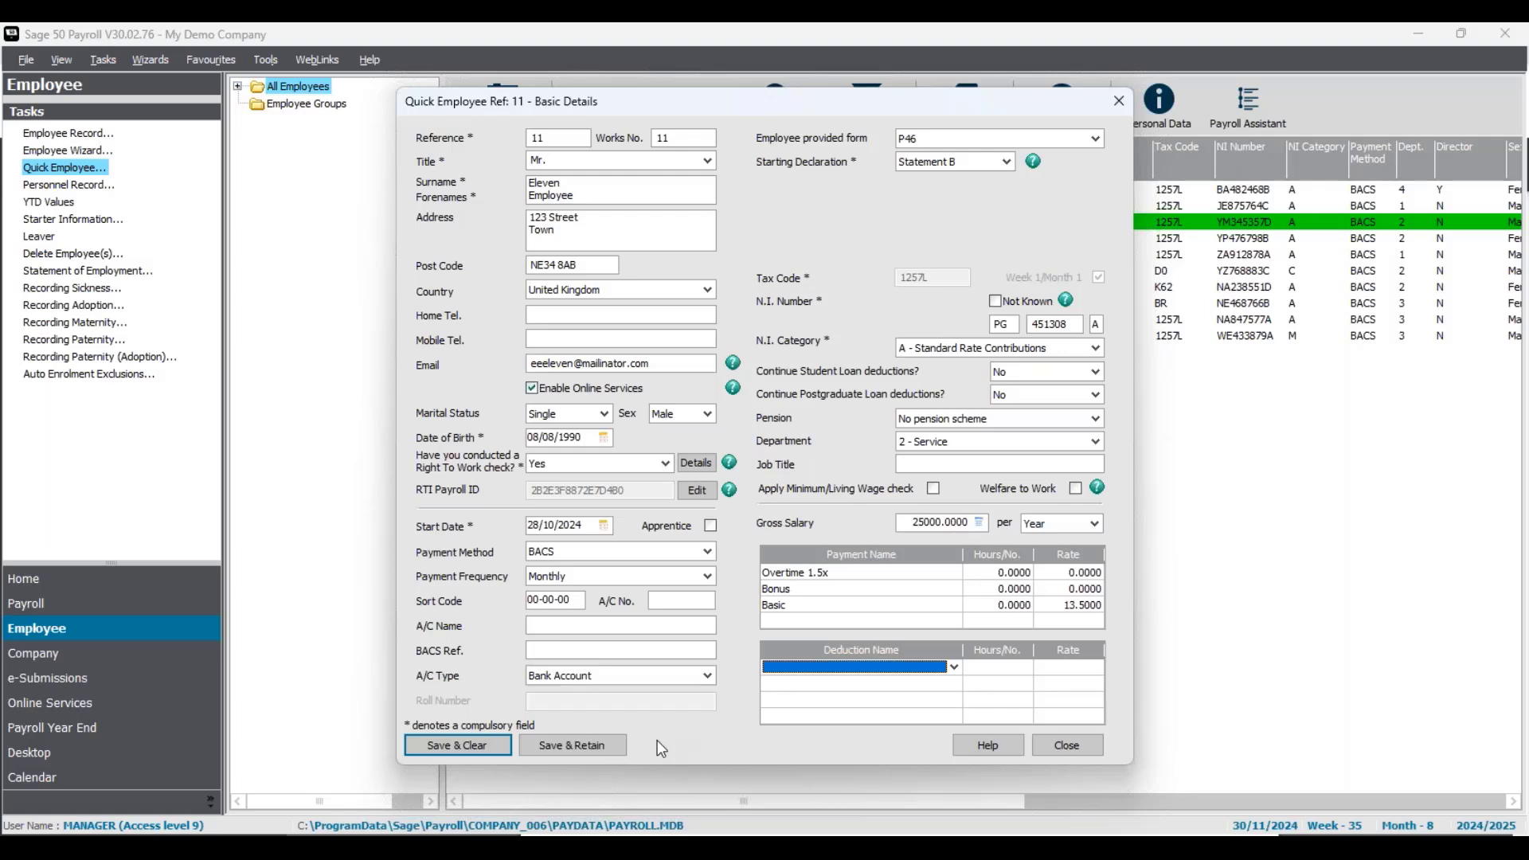
- Save employee 11 with Save & Clear, dismiss both warnings, and close Quick Employee
{"action": "left_click", "coordinate": [471, 754]}
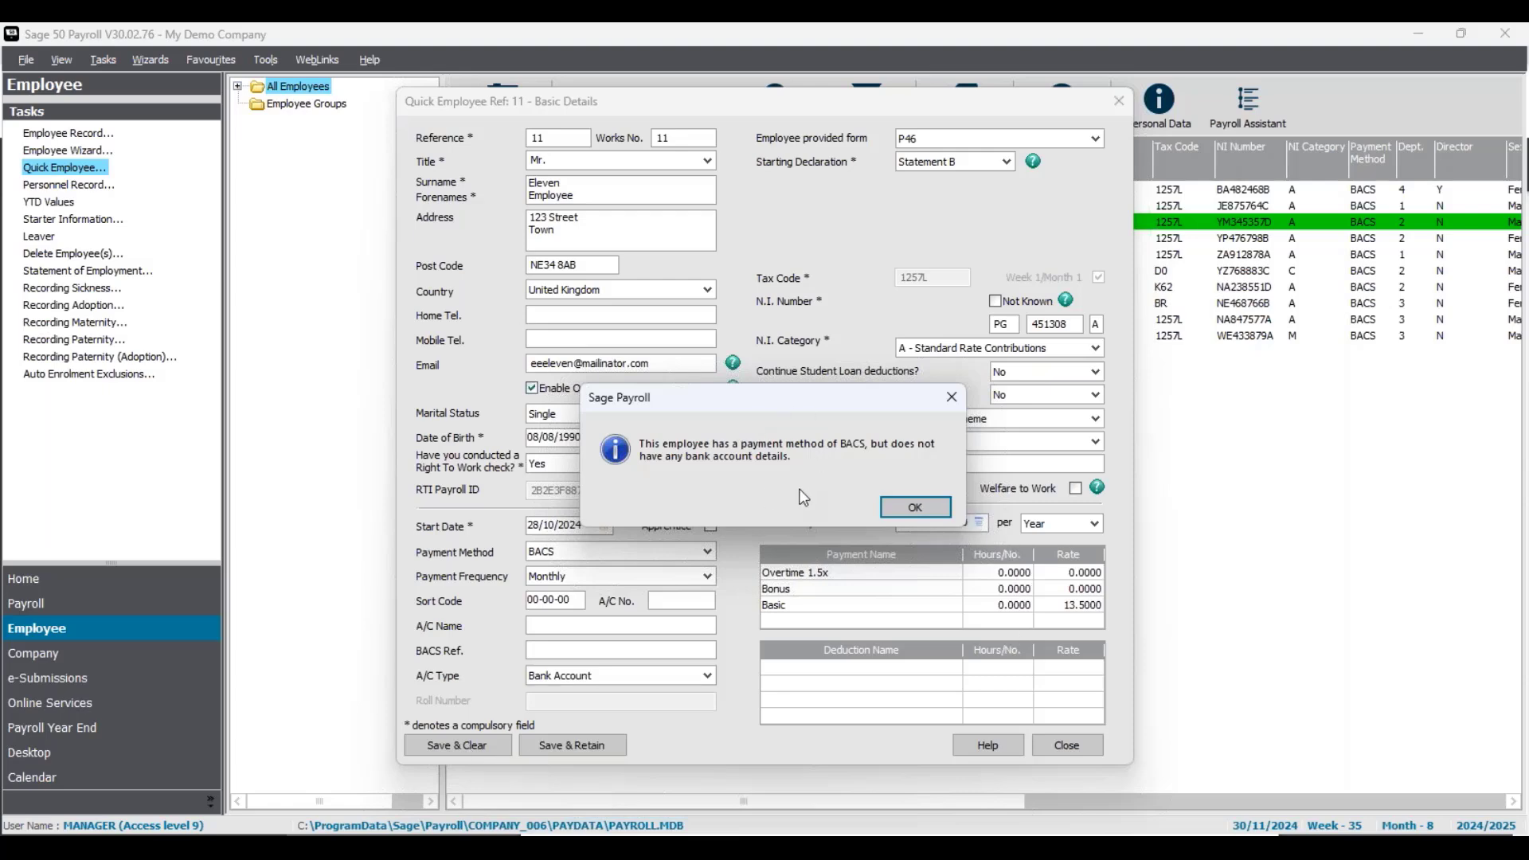
{"action": "left_click", "coordinate": [896, 507]}
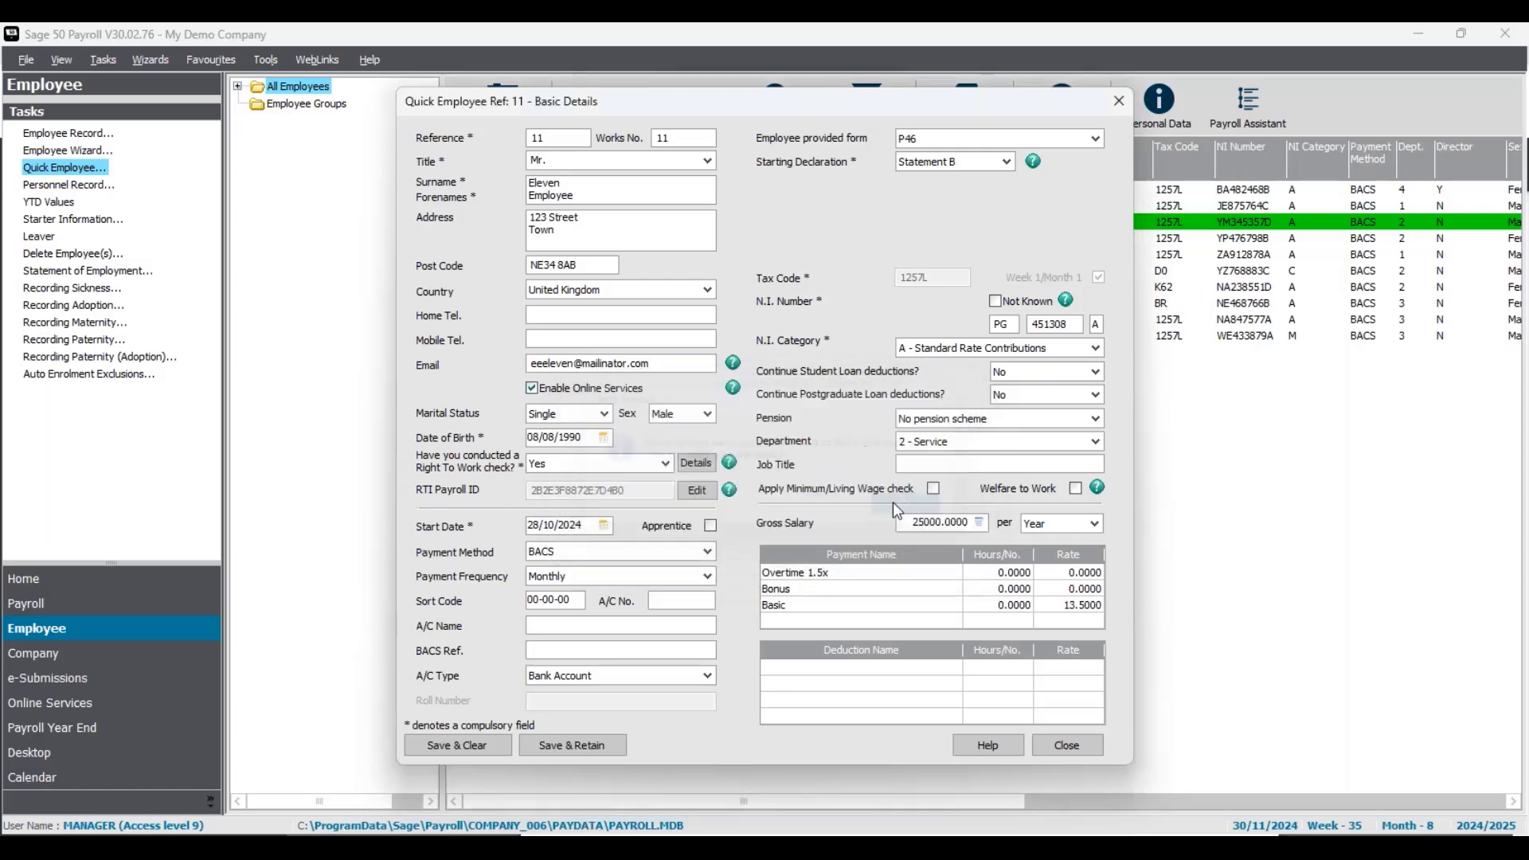
{"action": "left_click_drag", "start_coordinate": [789, 397], "coordinate": [785, 363]}
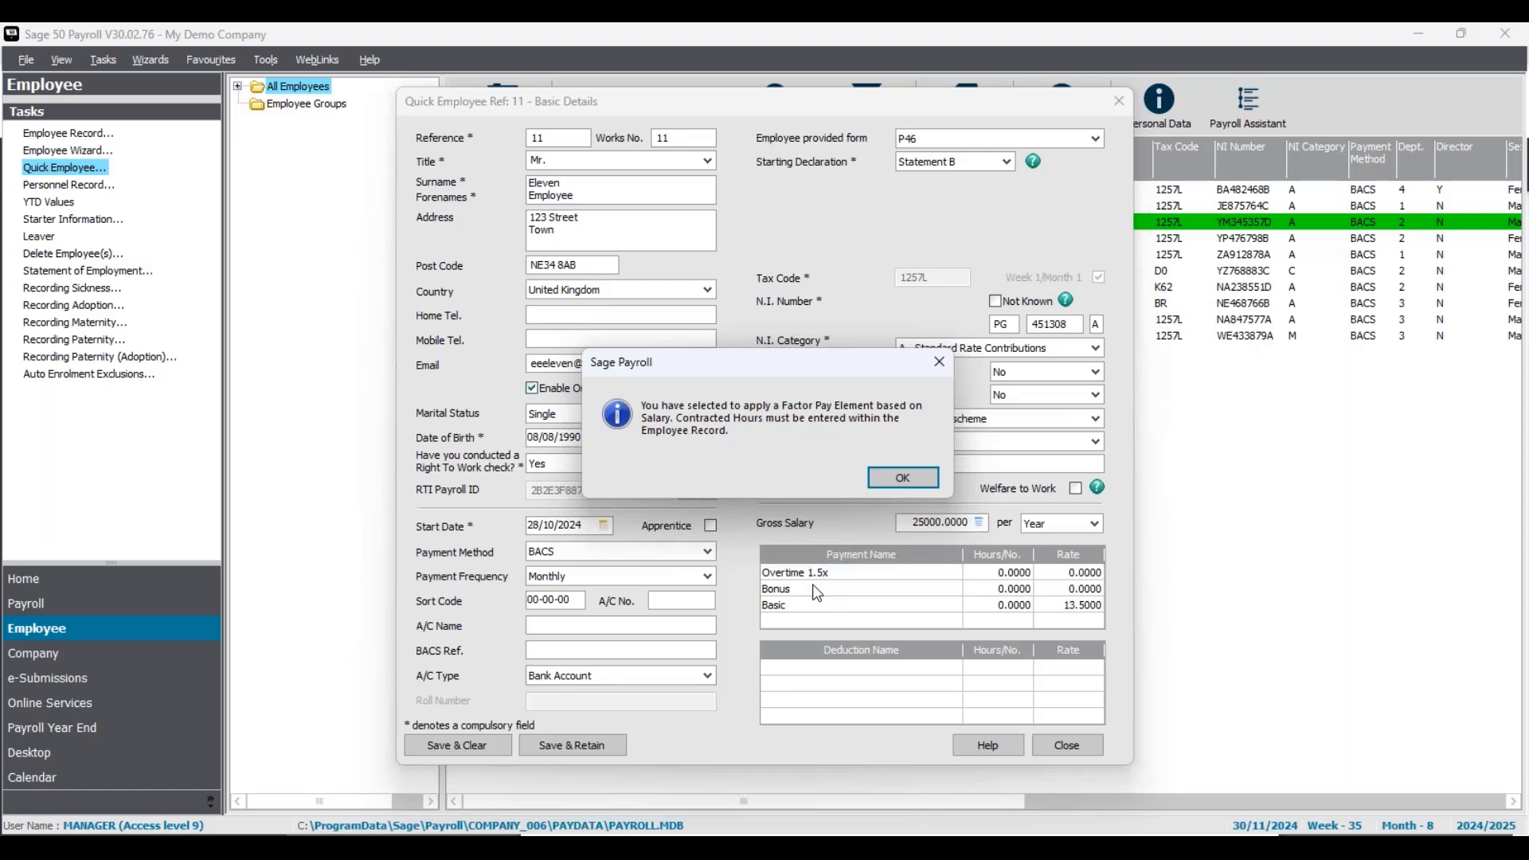
{"action": "left_click", "coordinate": [904, 477]}
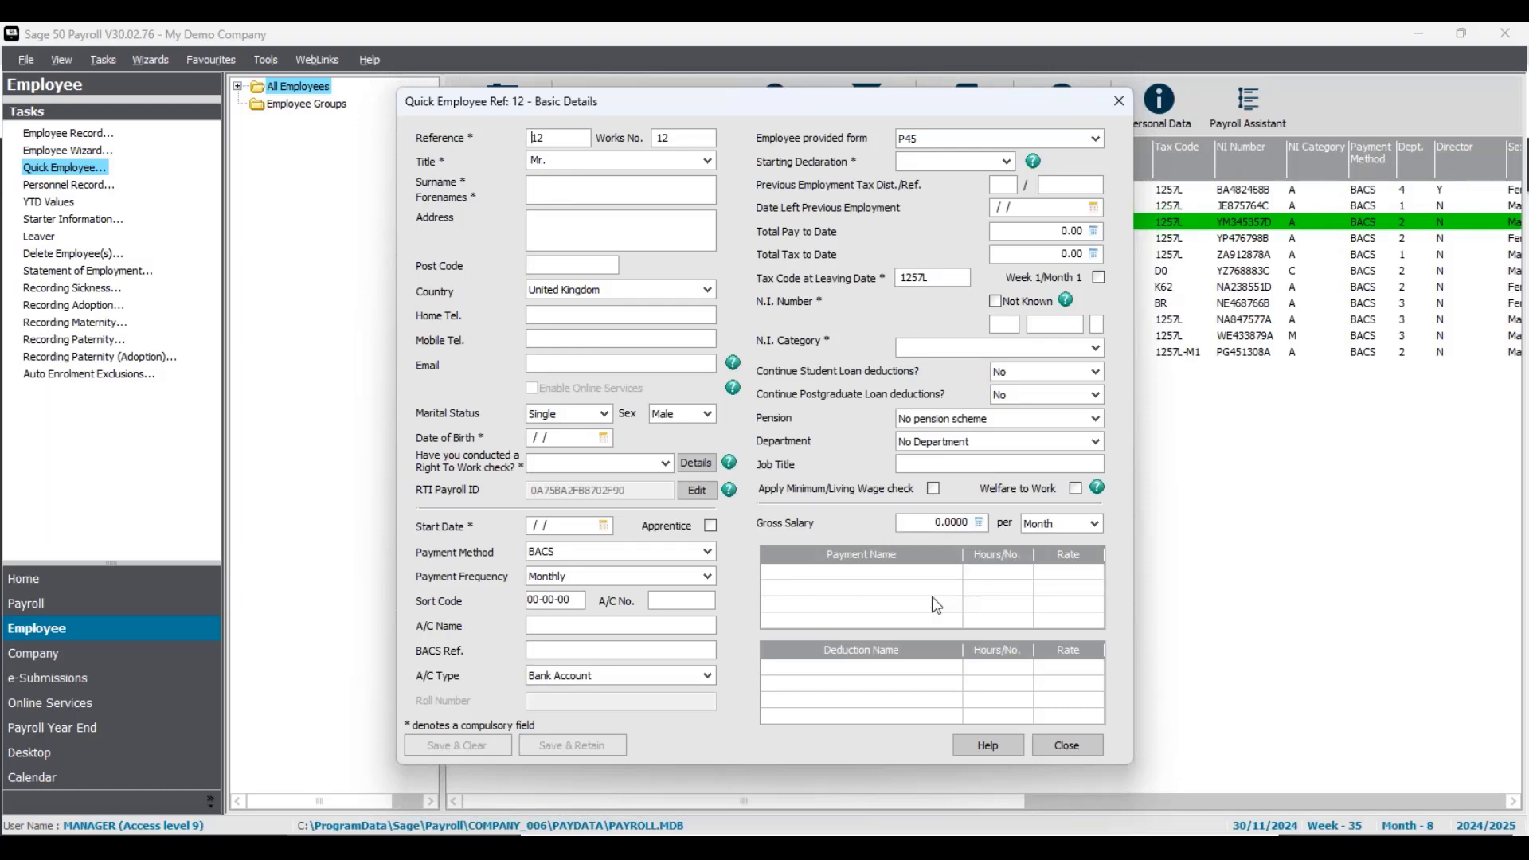
{"action": "left_click", "coordinate": [1075, 747]}
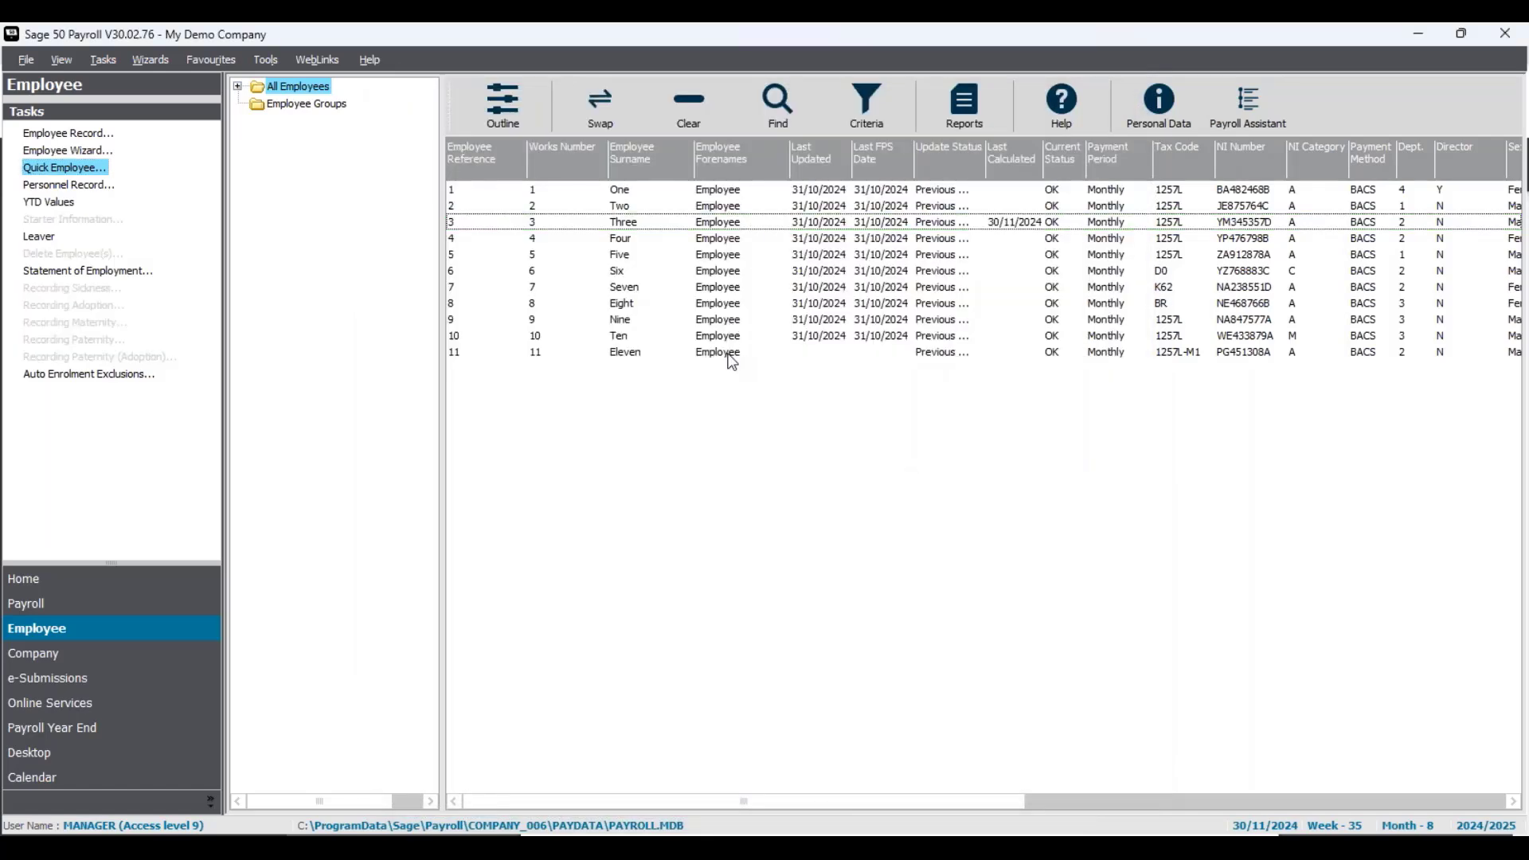
{"action": "left_click", "coordinate": [731, 356]}
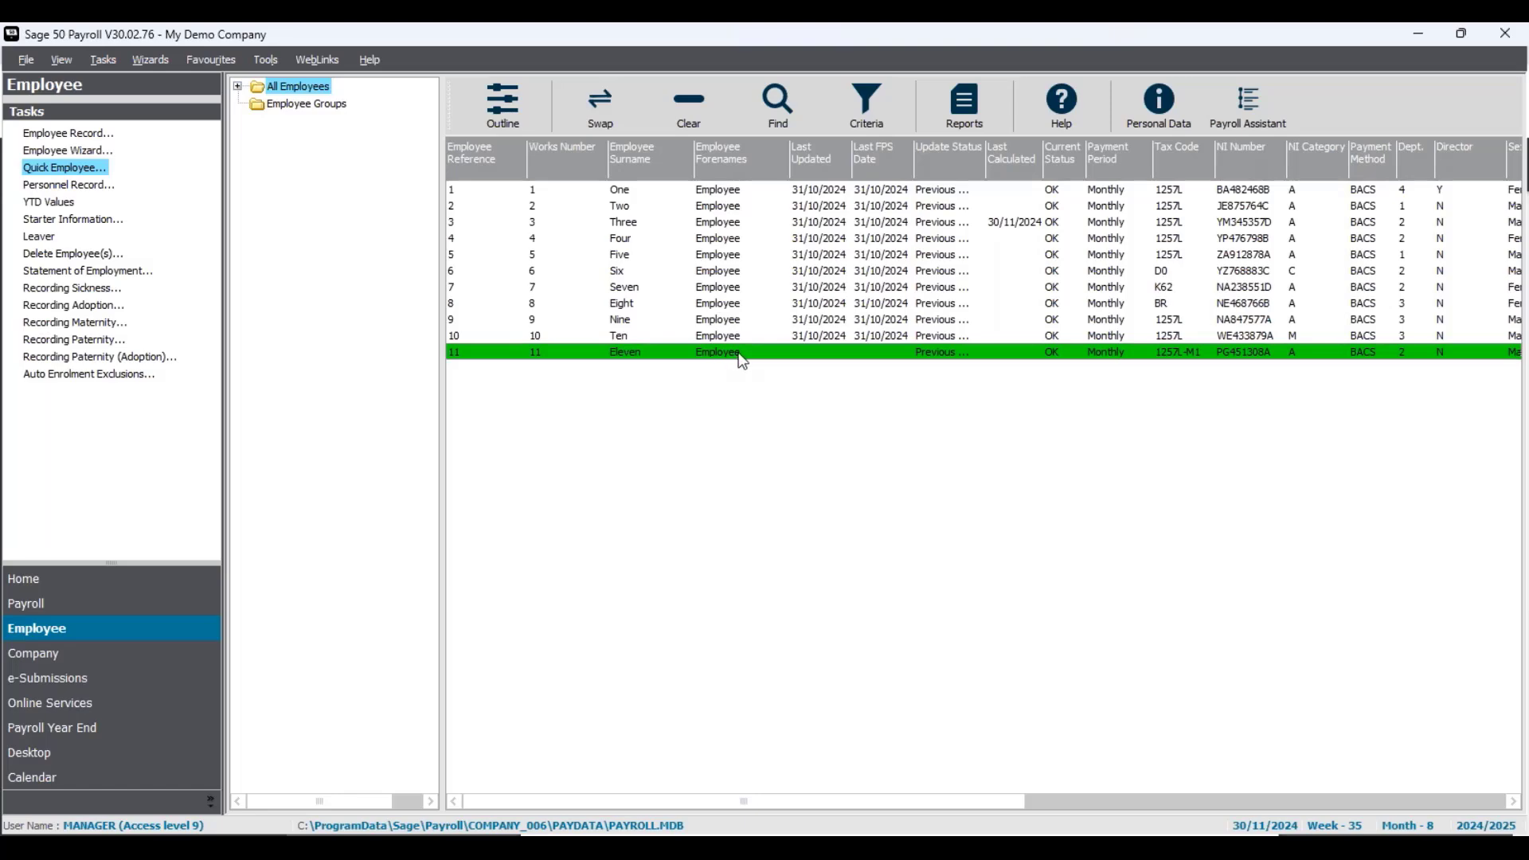
{"action": "left_click", "coordinate": [765, 355]}
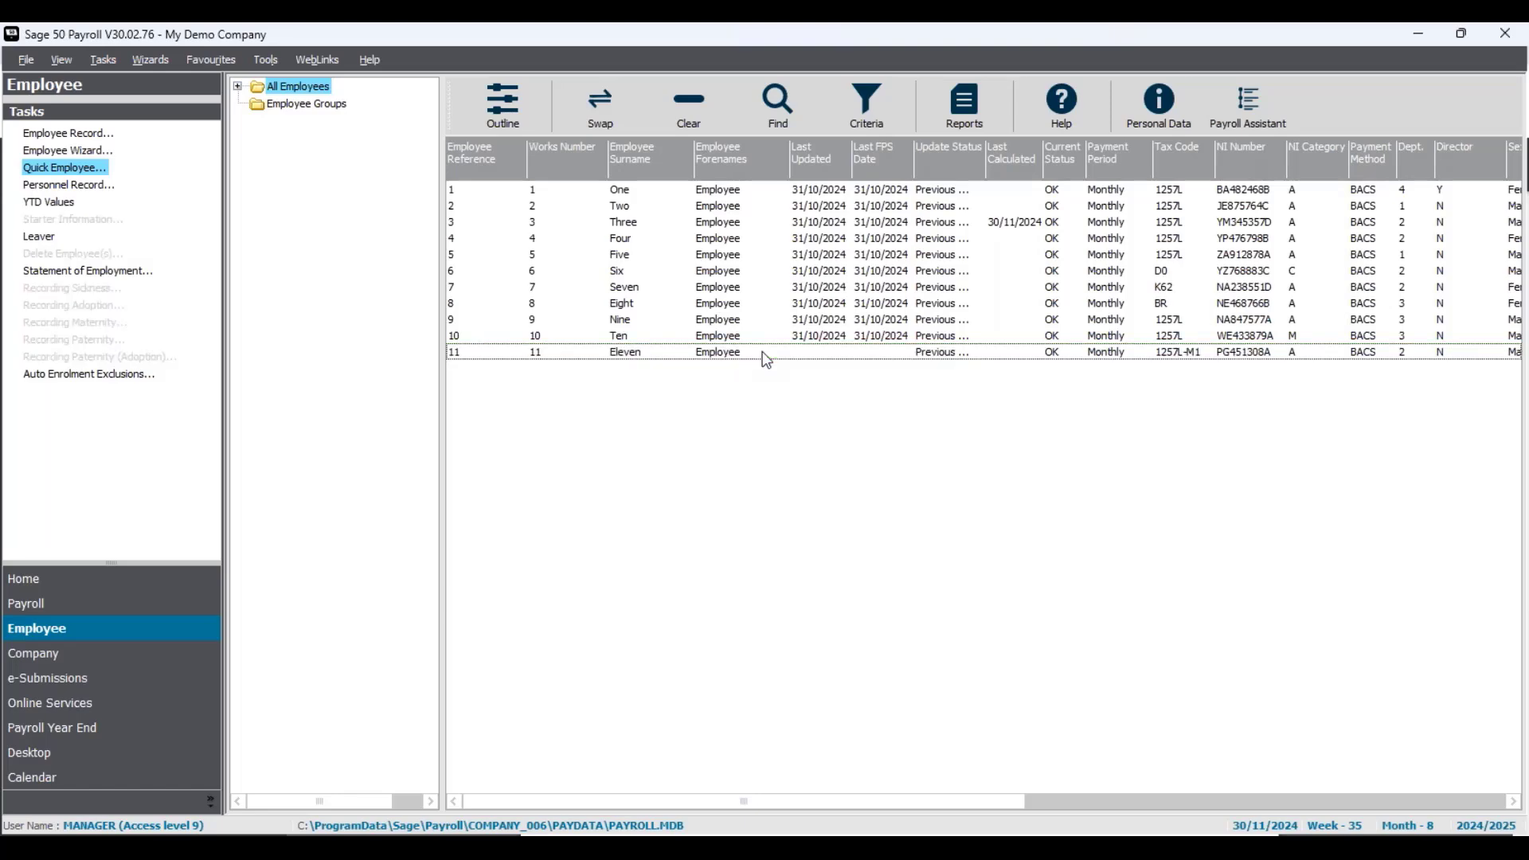
- Open employee Eleven's full record at the Employment tab's salary details
{"action": "double_click", "coordinate": [760, 410]}
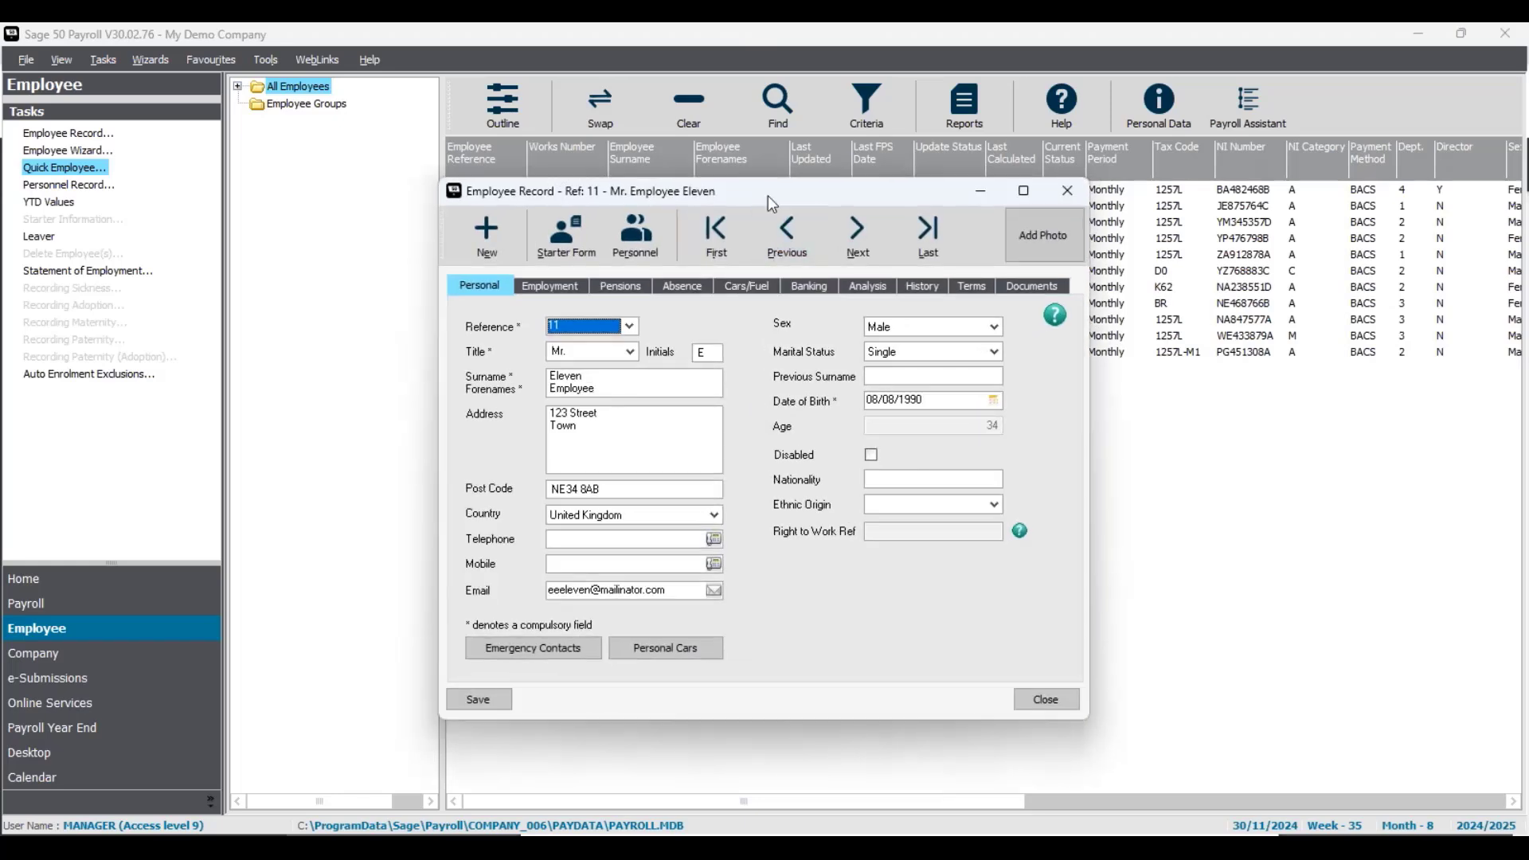
{"action": "left_click_drag", "start_coordinate": [778, 195], "coordinate": [789, 195]}
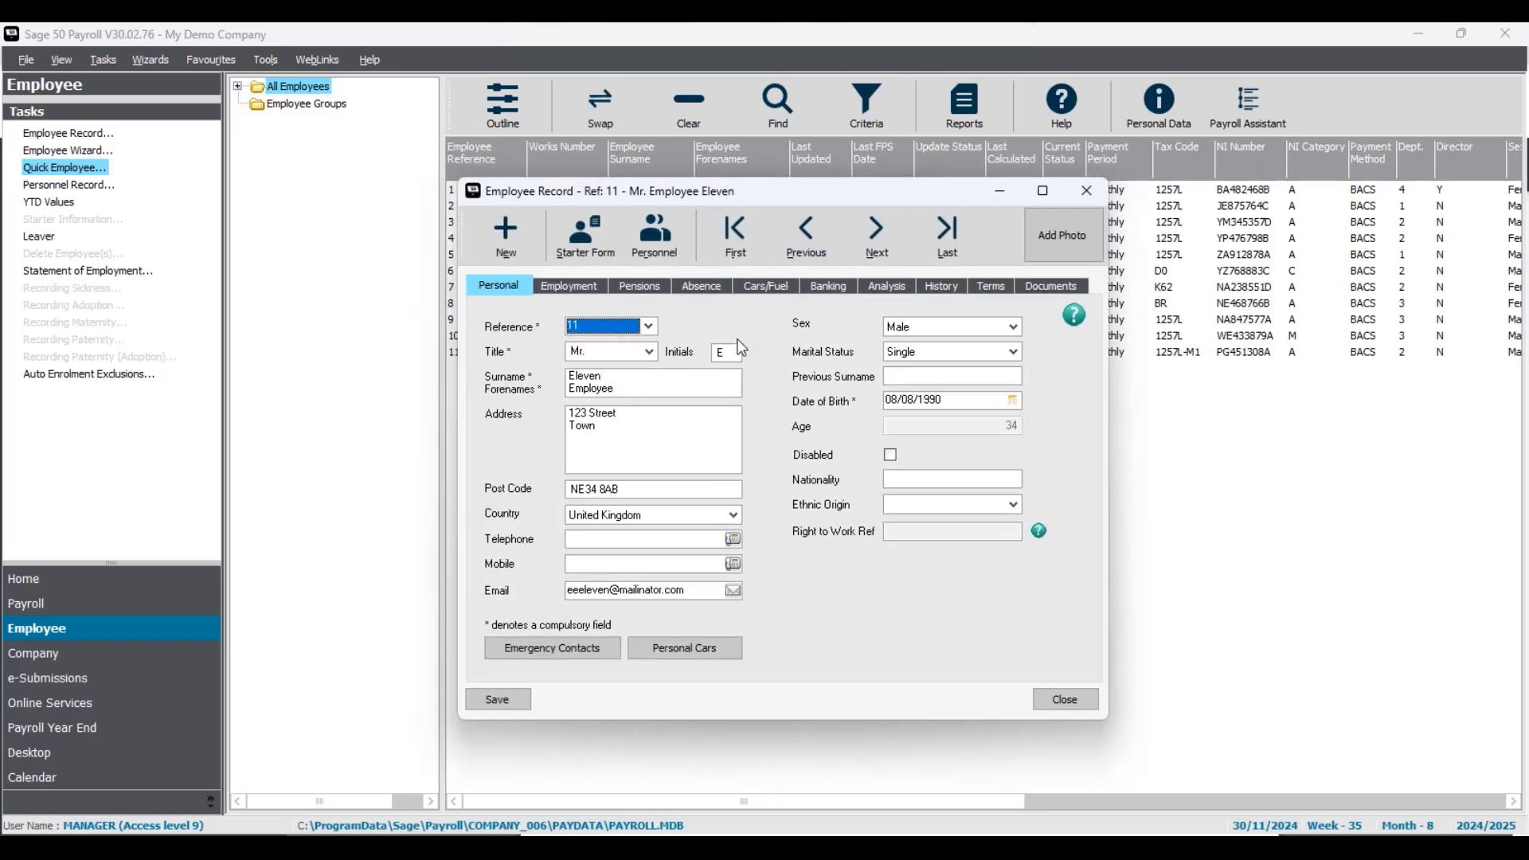
{"action": "left_click", "coordinate": [579, 294]}
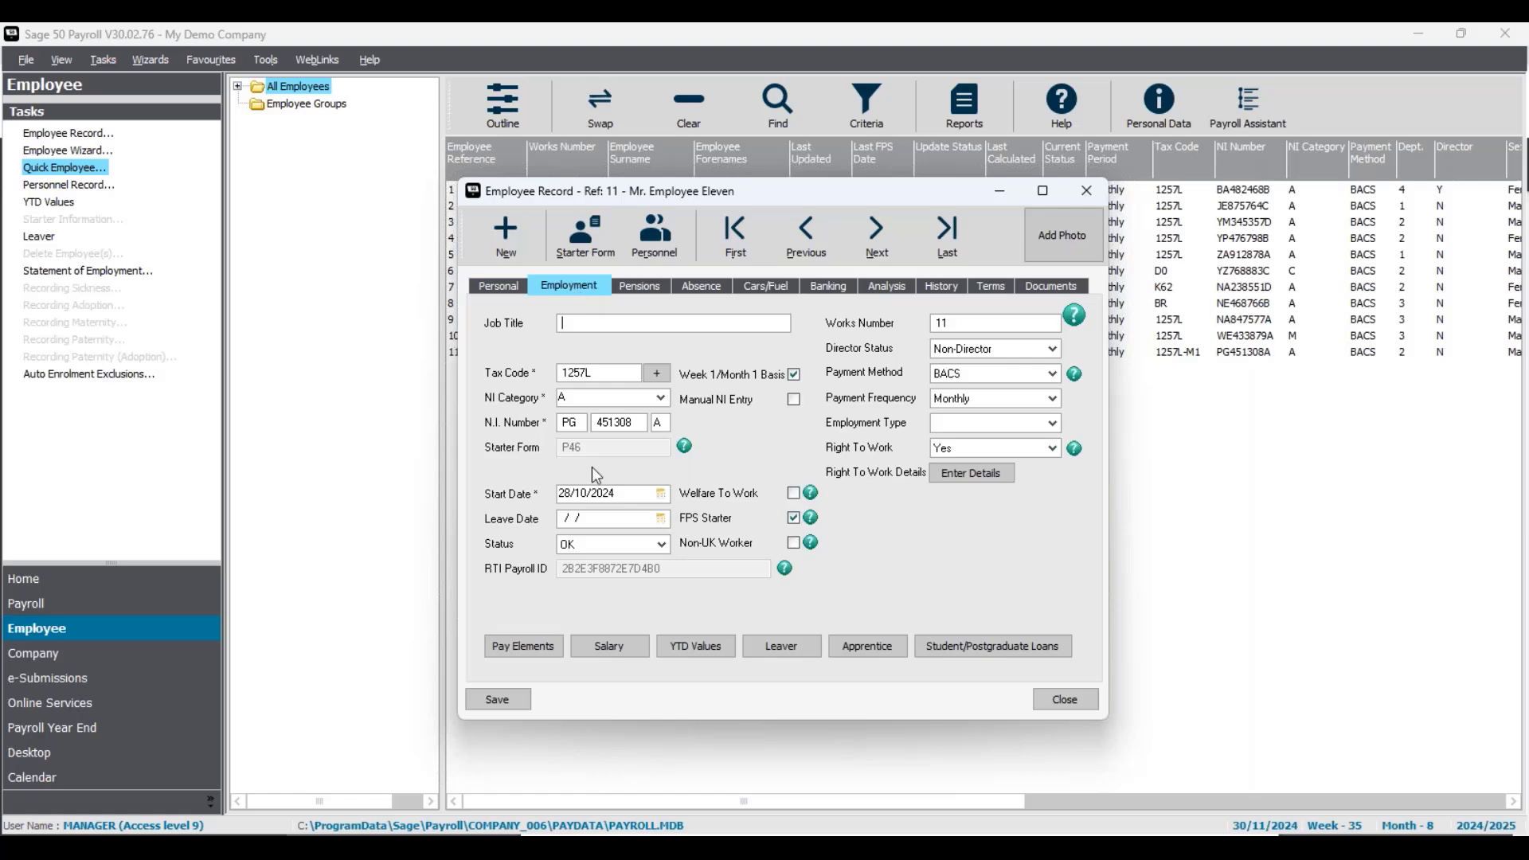
{"action": "left_click", "coordinate": [636, 652]}
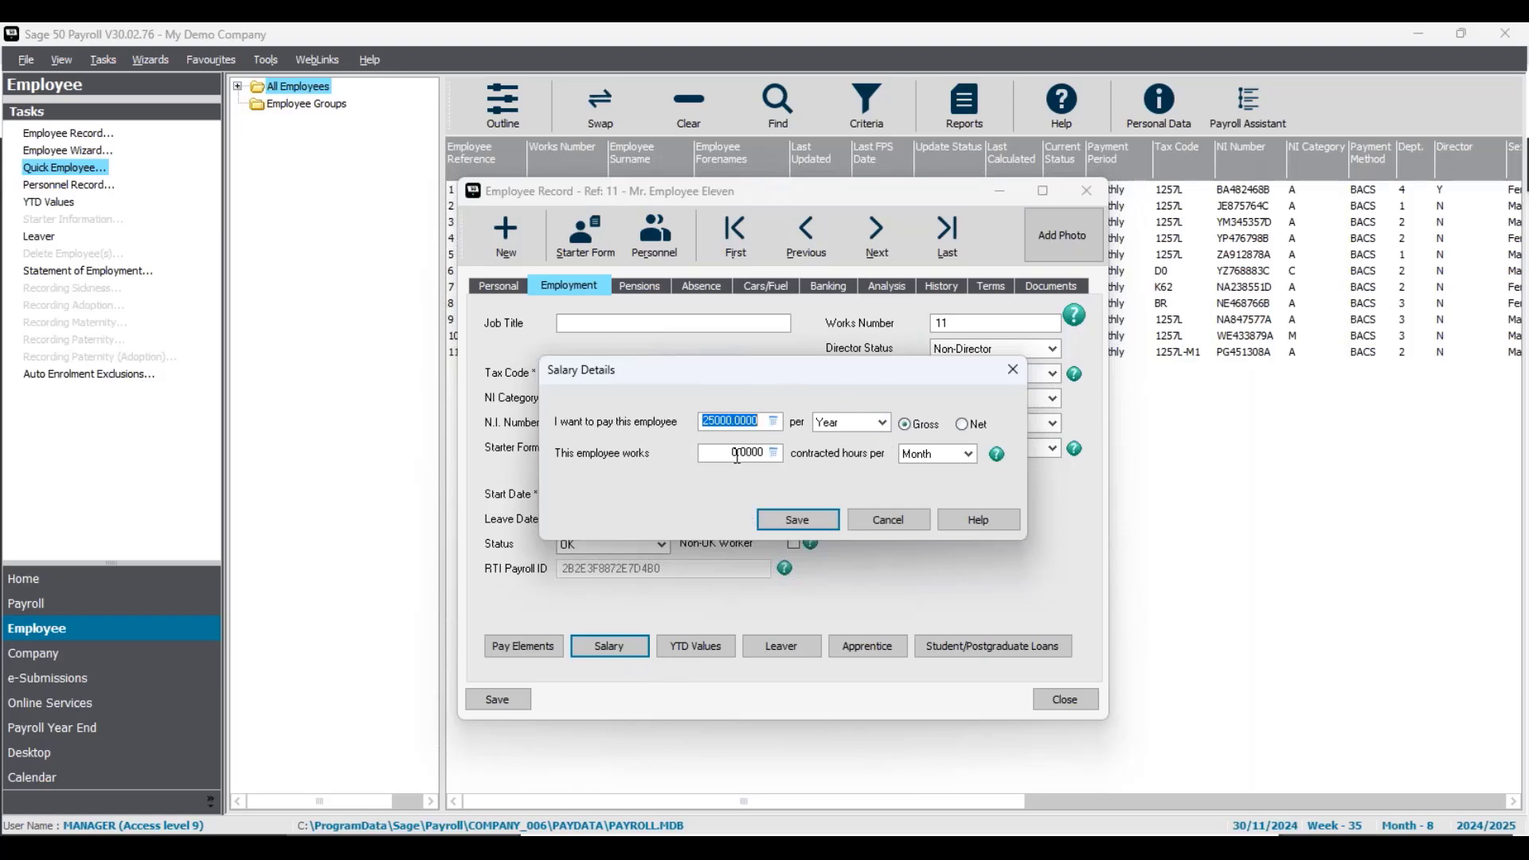
- Set contracted hours to 40 per Week, then save the salary details and record
{"action": "left_click_drag", "start_coordinate": [736, 456], "coordinate": [691, 454]}
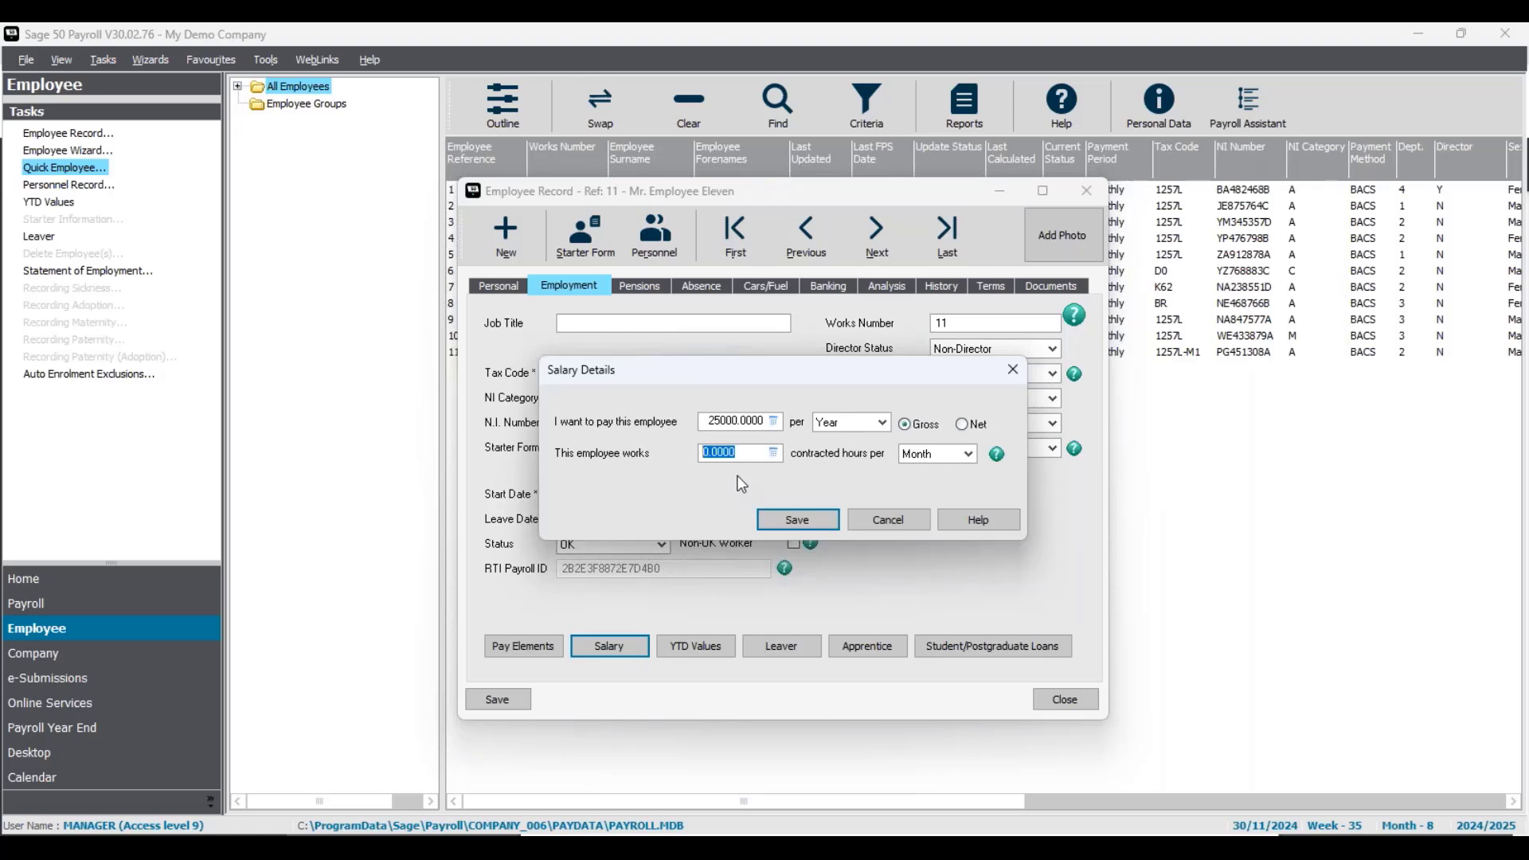
{"action": "type", "text": "40"}
{"action": "left_click", "coordinate": [968, 454]}
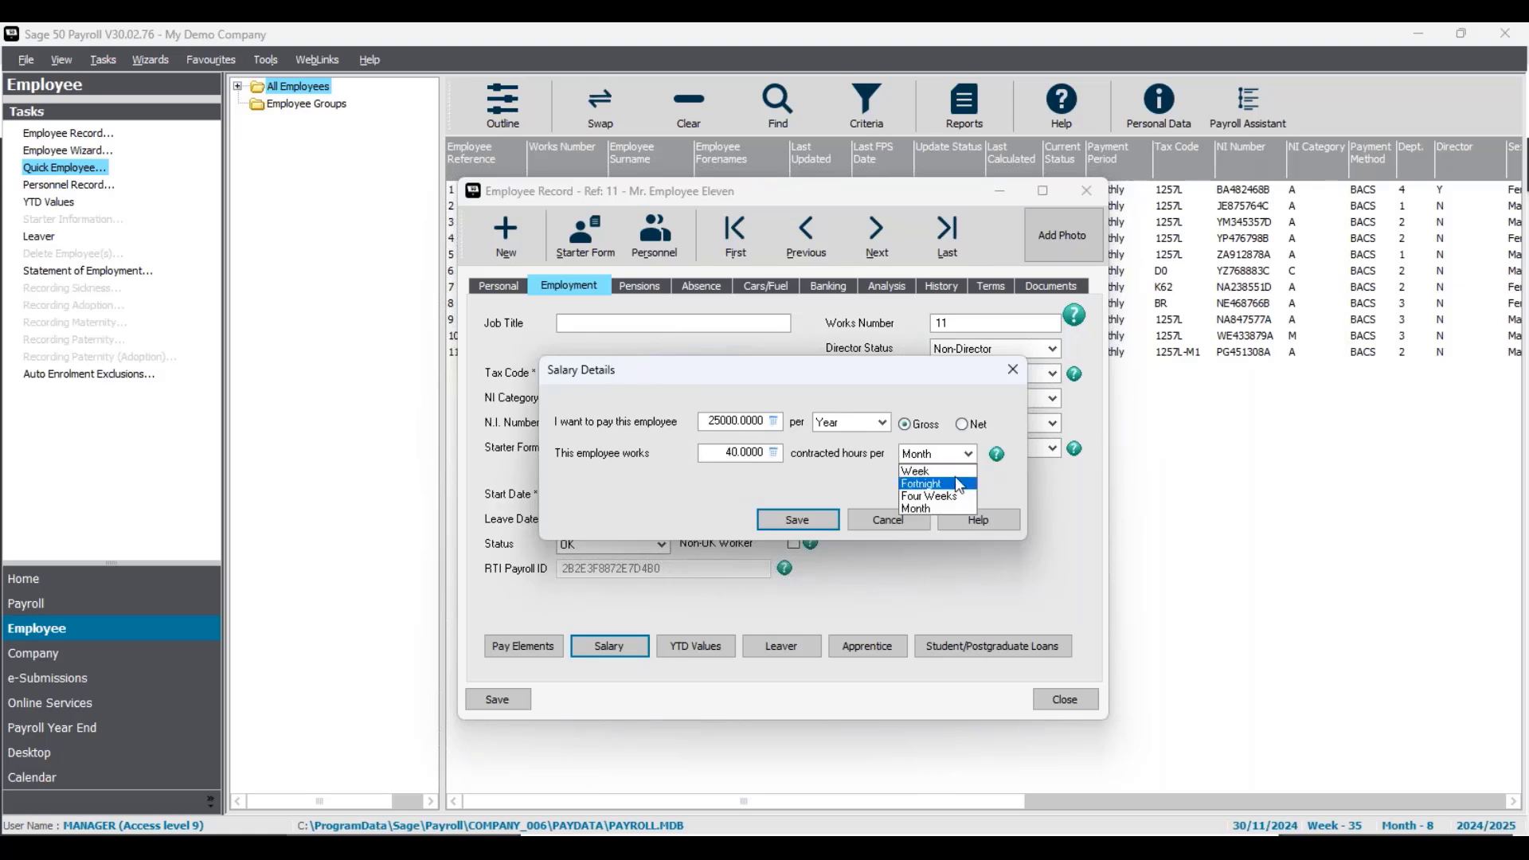
{"action": "scroll", "coordinate": [954, 476], "scroll_direction": "up", "scroll_amount": 1}
{"action": "left_click", "coordinate": [953, 472]}
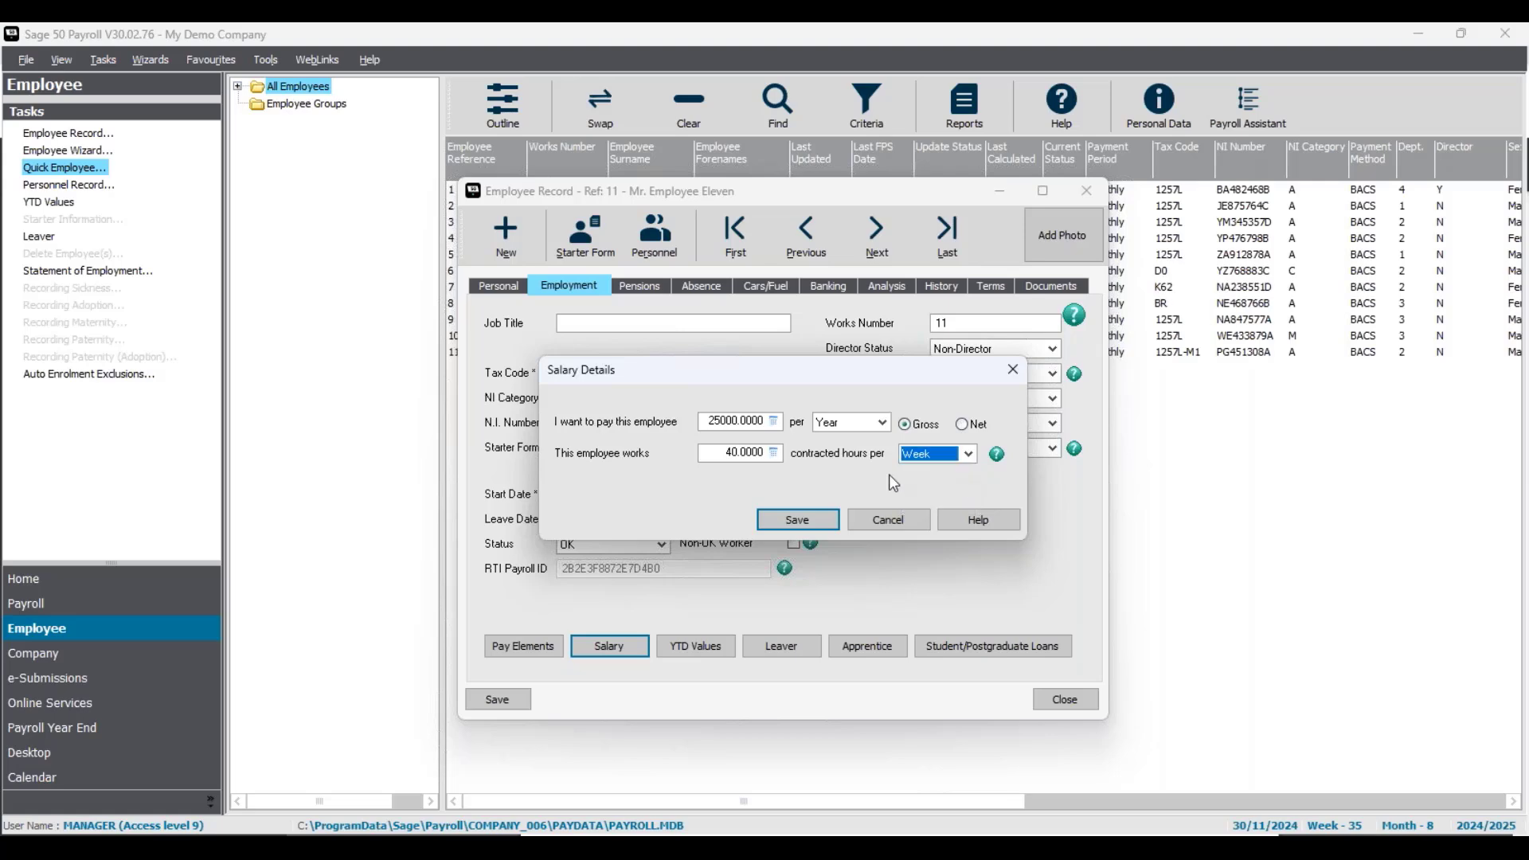
{"action": "left_click", "coordinate": [829, 532]}
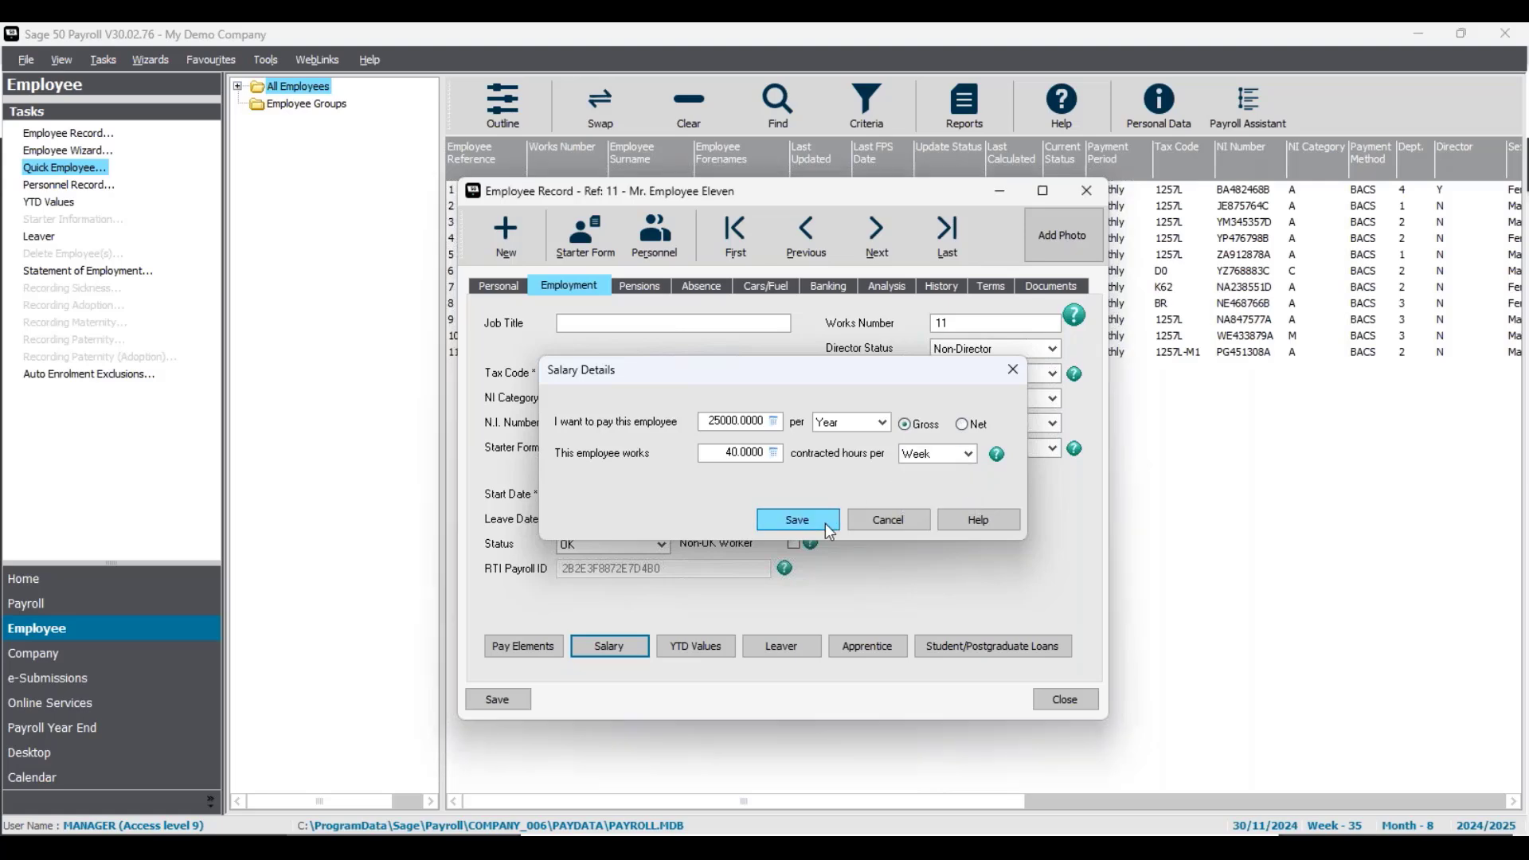
{"action": "left_click", "coordinate": [510, 705]}
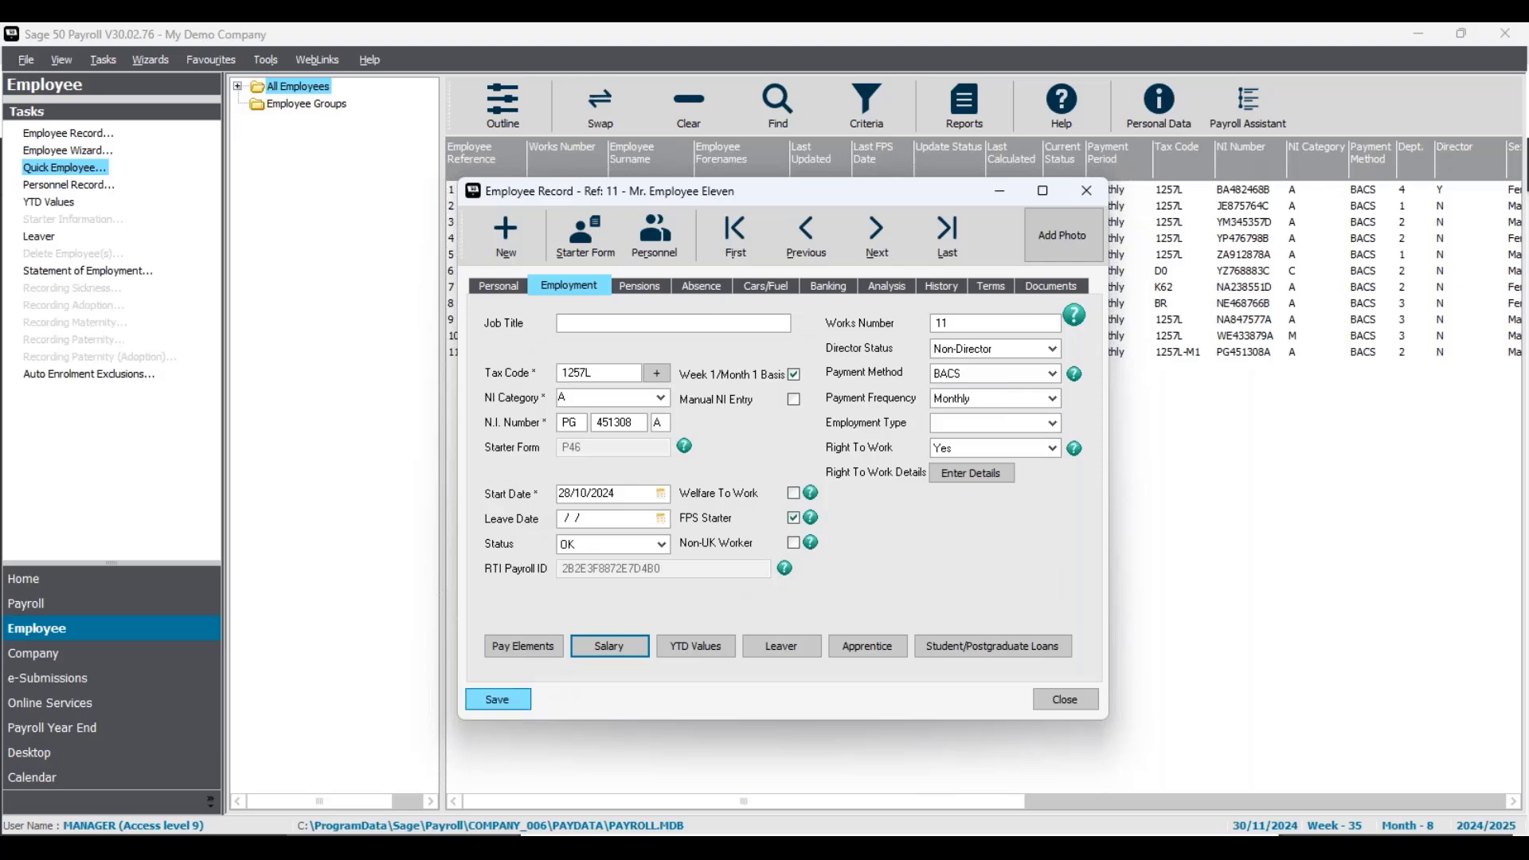
- Close employee Eleven's record and advance two slides to 'Submit your FPS'
{"action": "left_click", "coordinate": [1062, 701]}
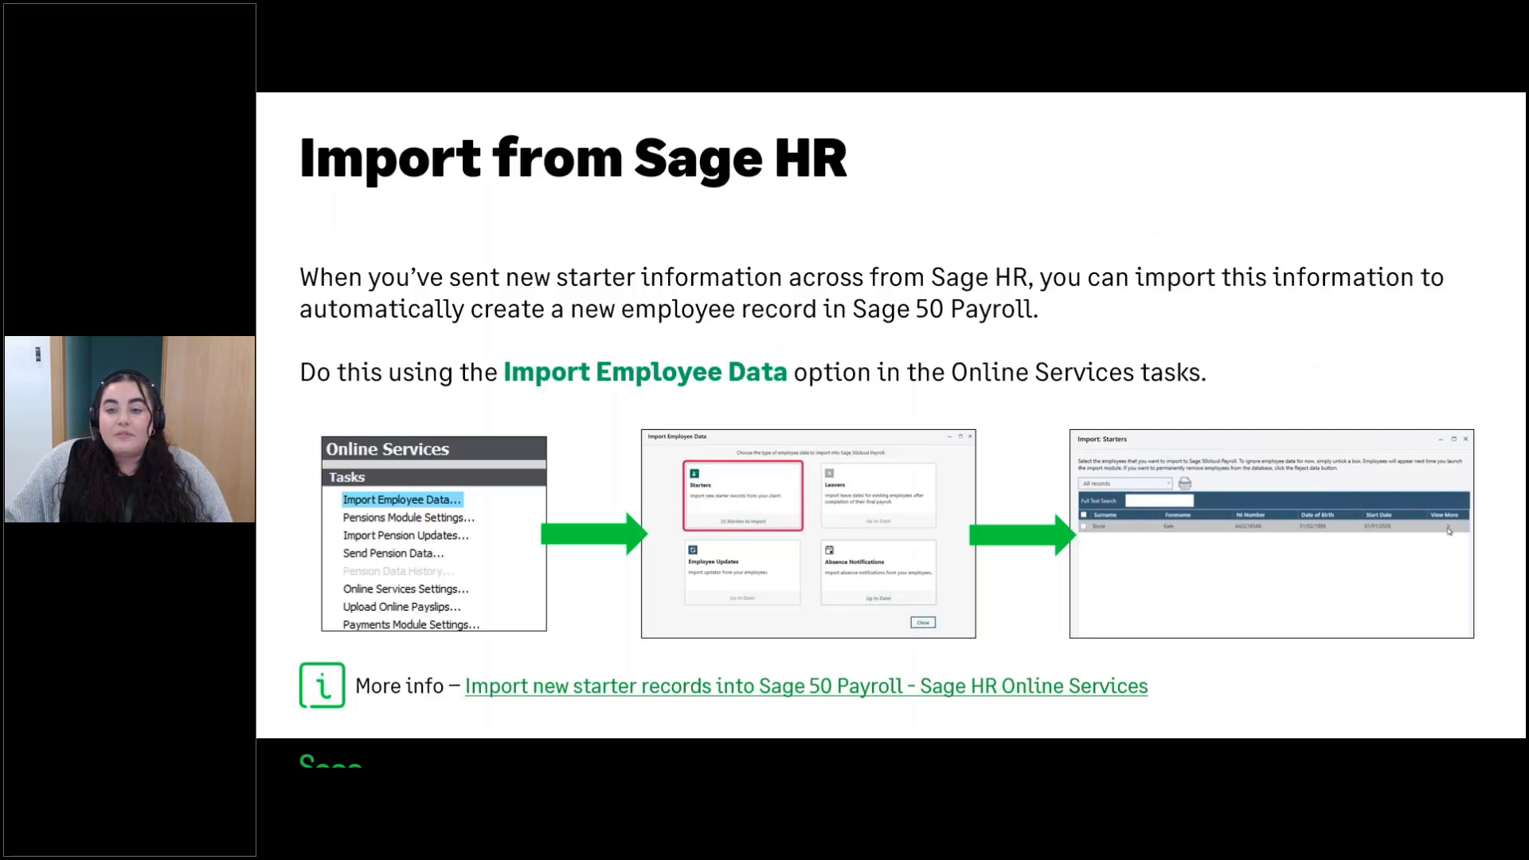
{"action": "key", "text": "Right"}
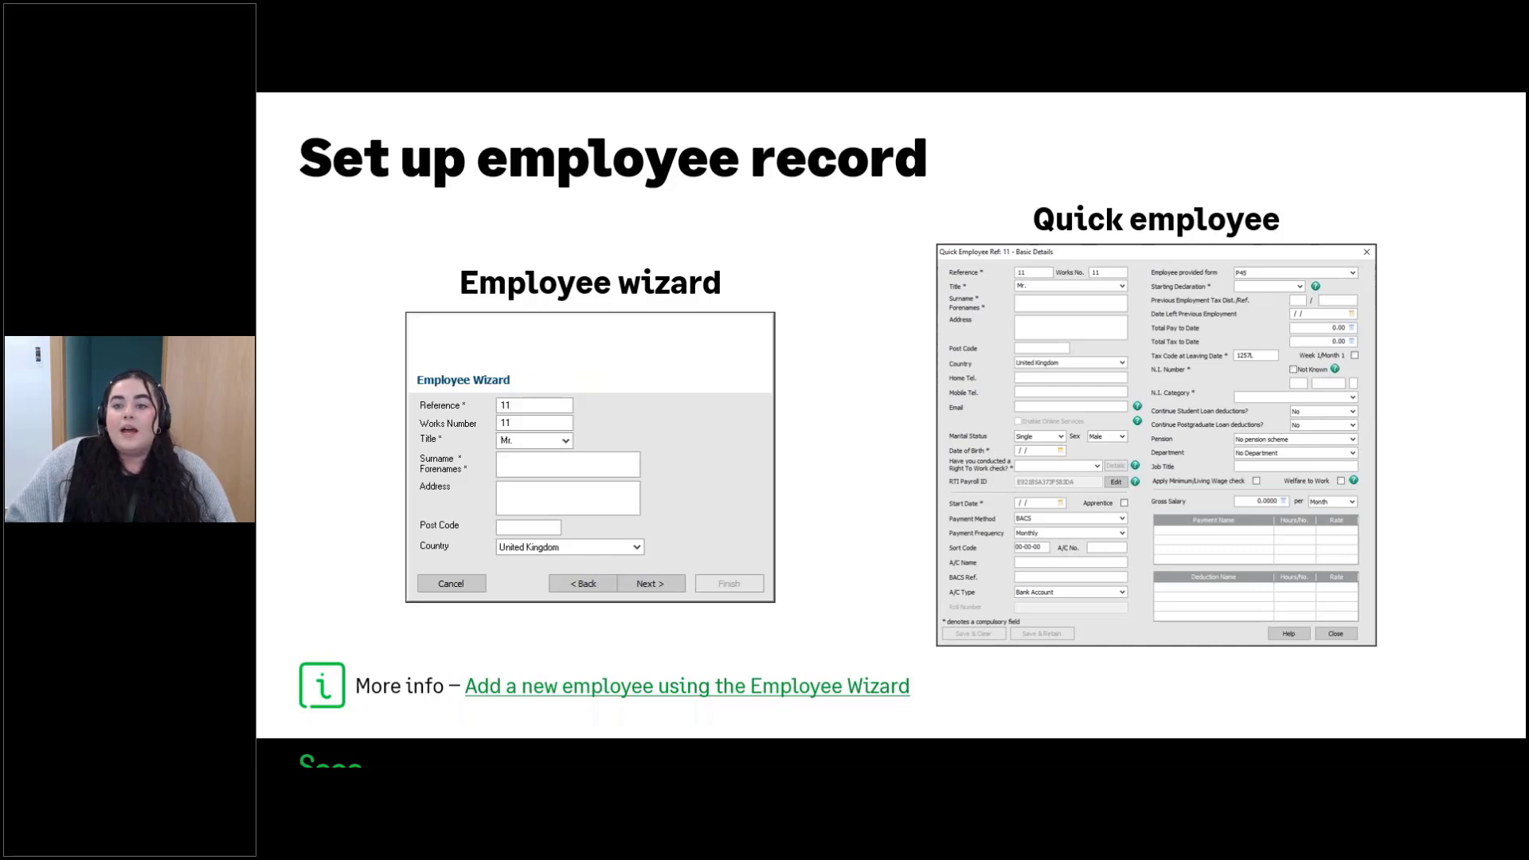
{"action": "key", "text": "Right"}
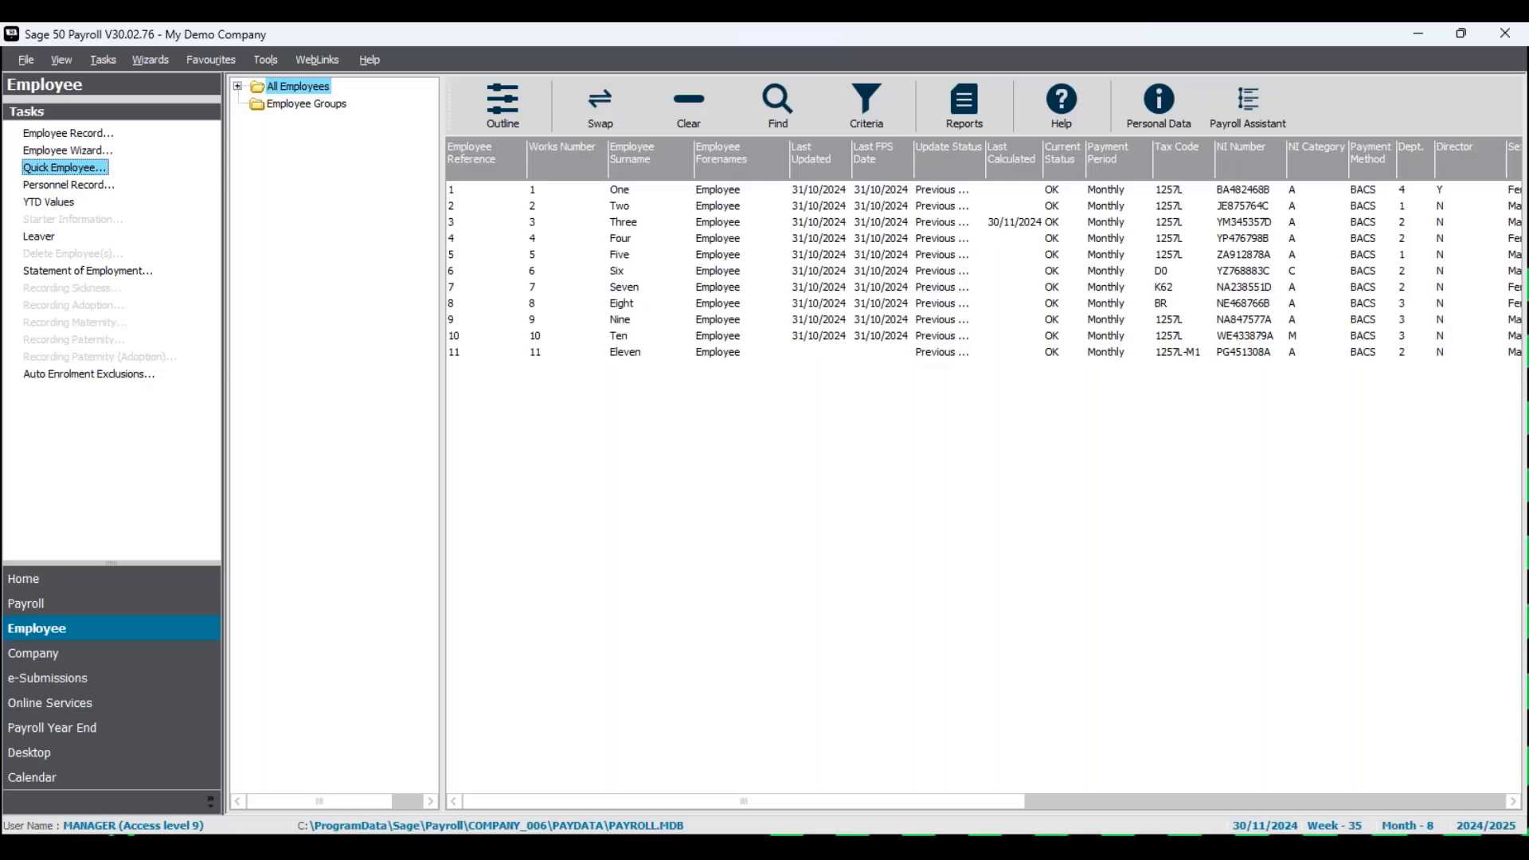
- Select all eleven employees and confirm the 30/11/2024 process date, month 8
{"action": "left_click", "coordinate": [618, 107]}
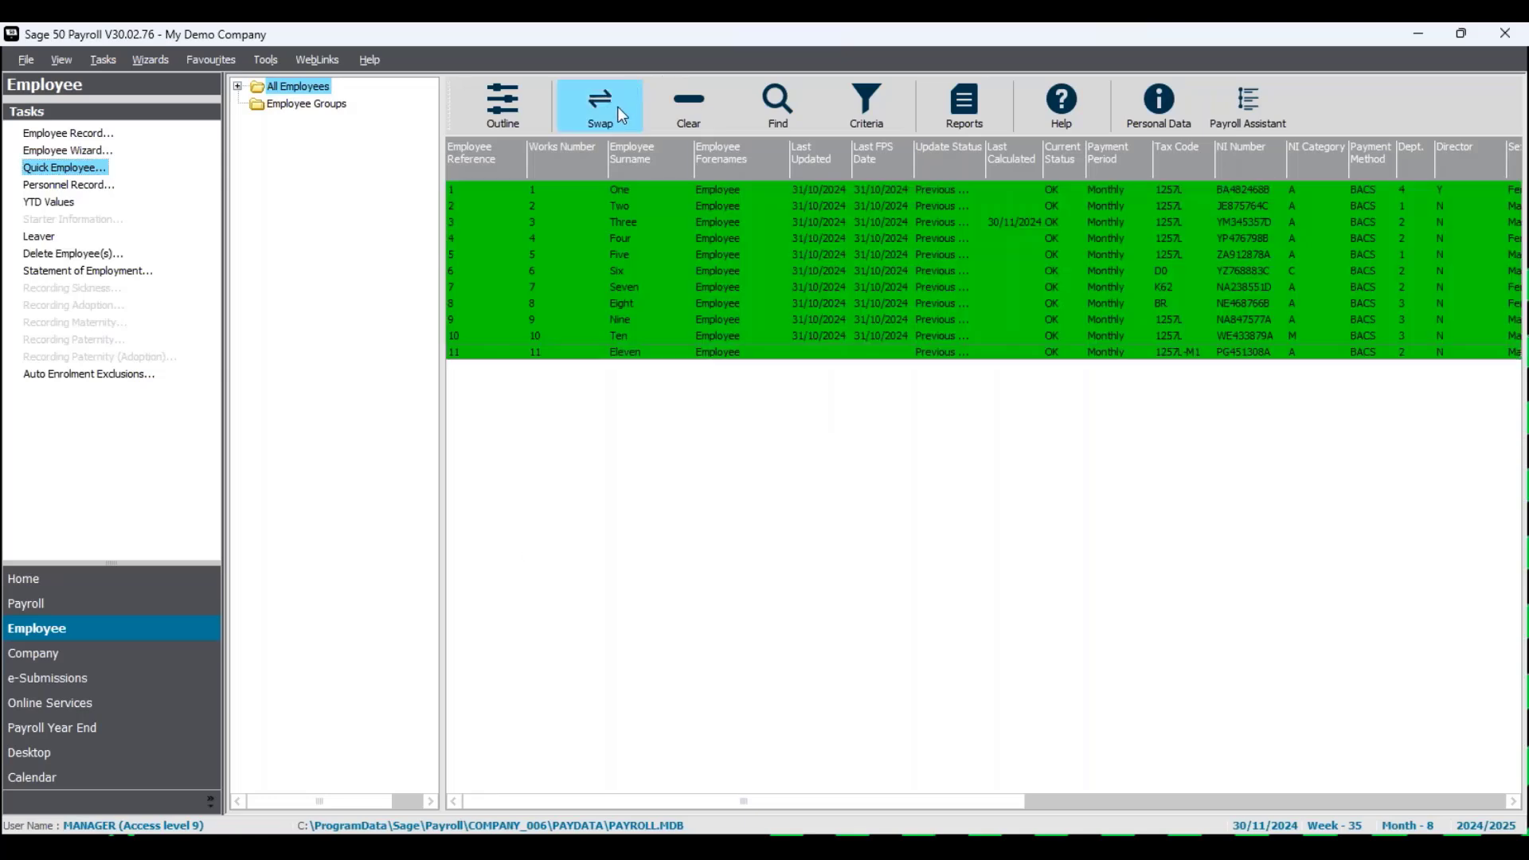
{"action": "left_click", "coordinate": [141, 616]}
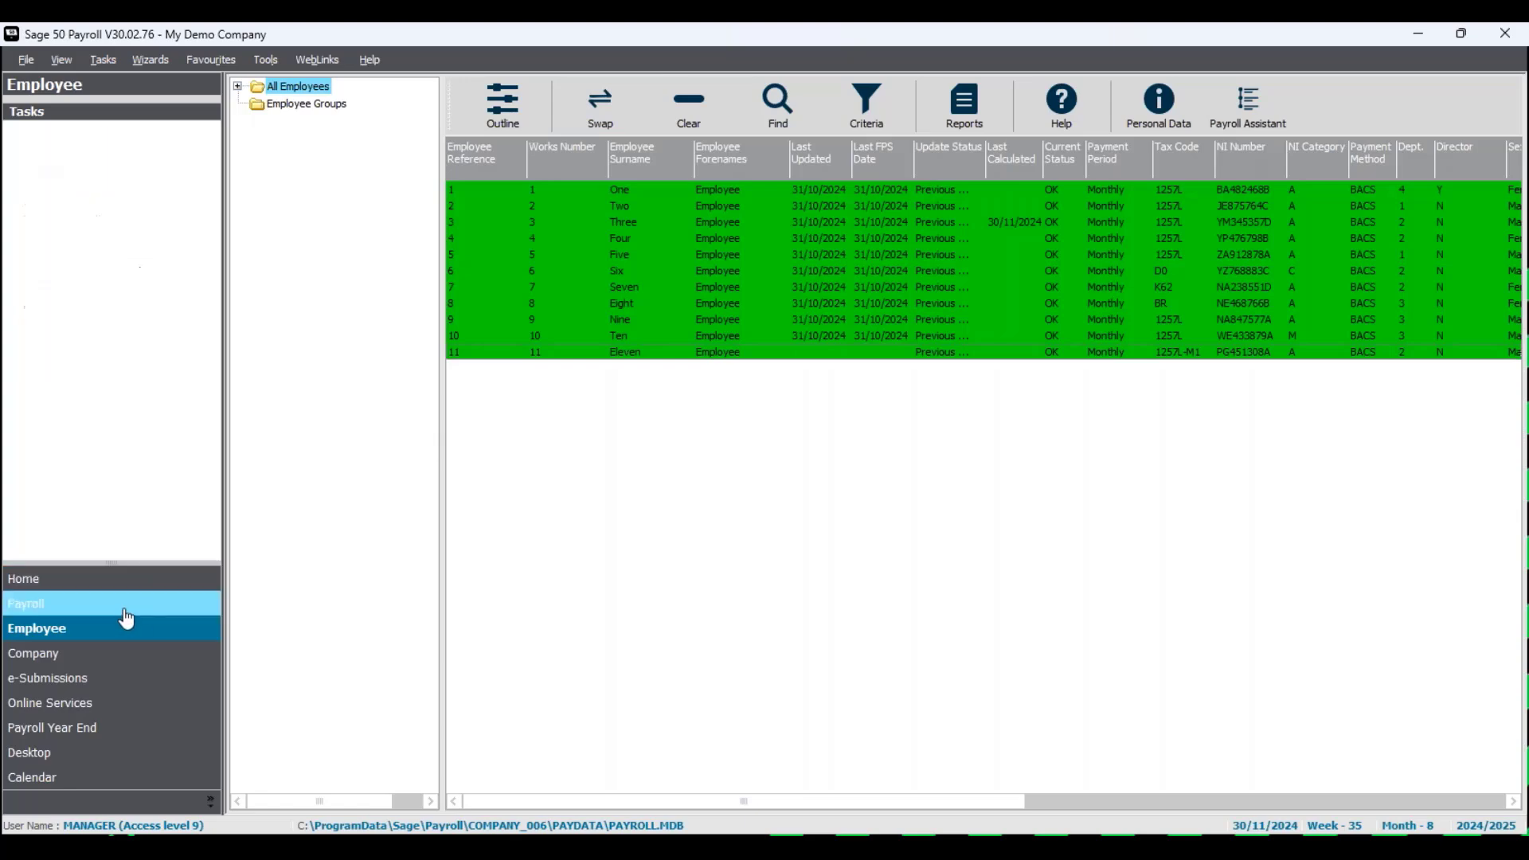
{"action": "left_click", "coordinate": [85, 136]}
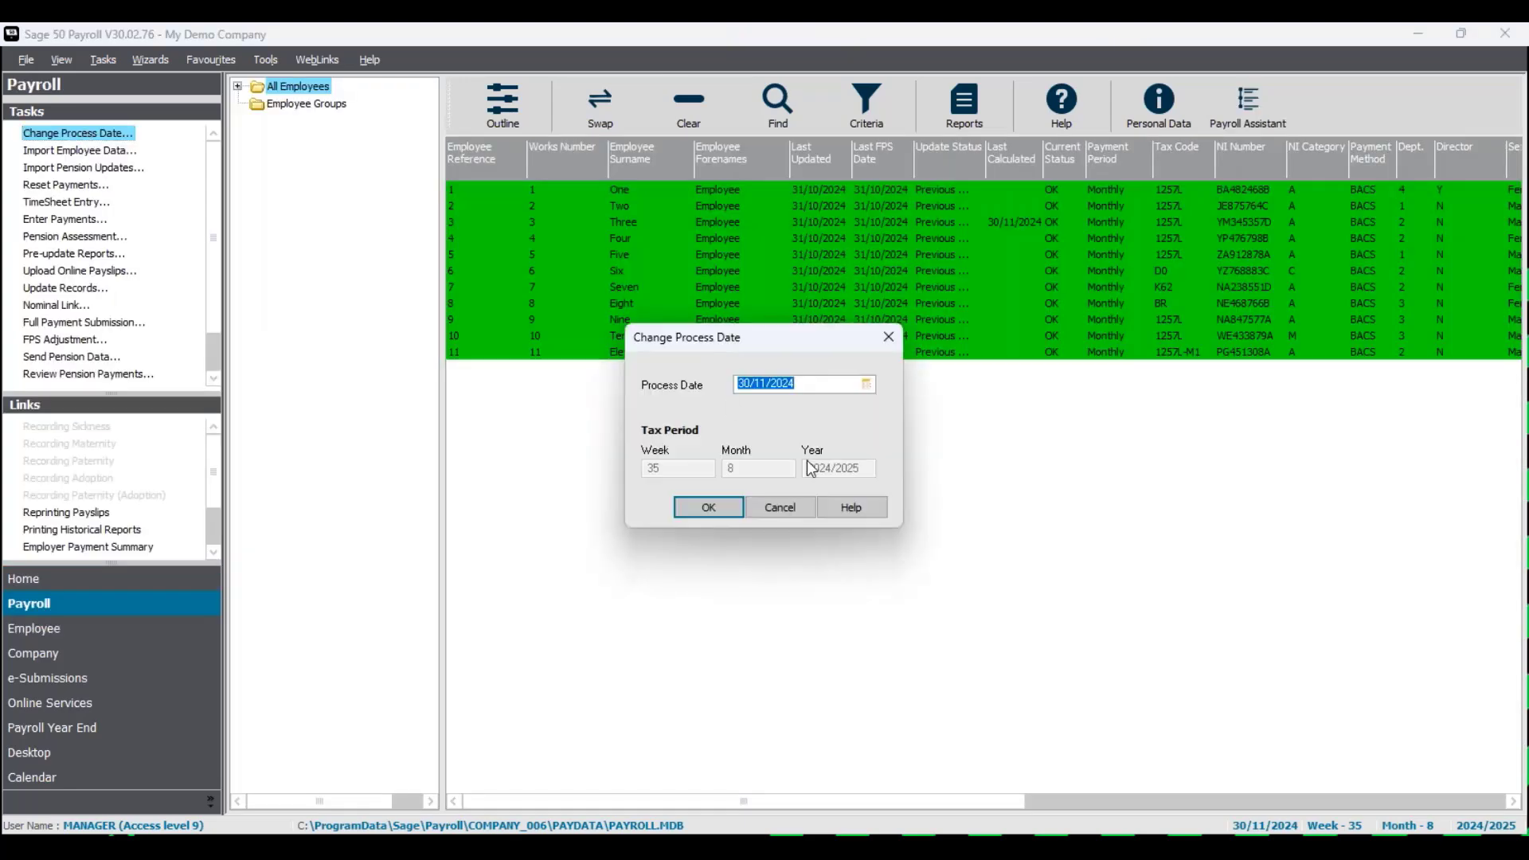
{"action": "left_click", "coordinate": [817, 384]}
{"action": "left_click", "coordinate": [723, 512]}
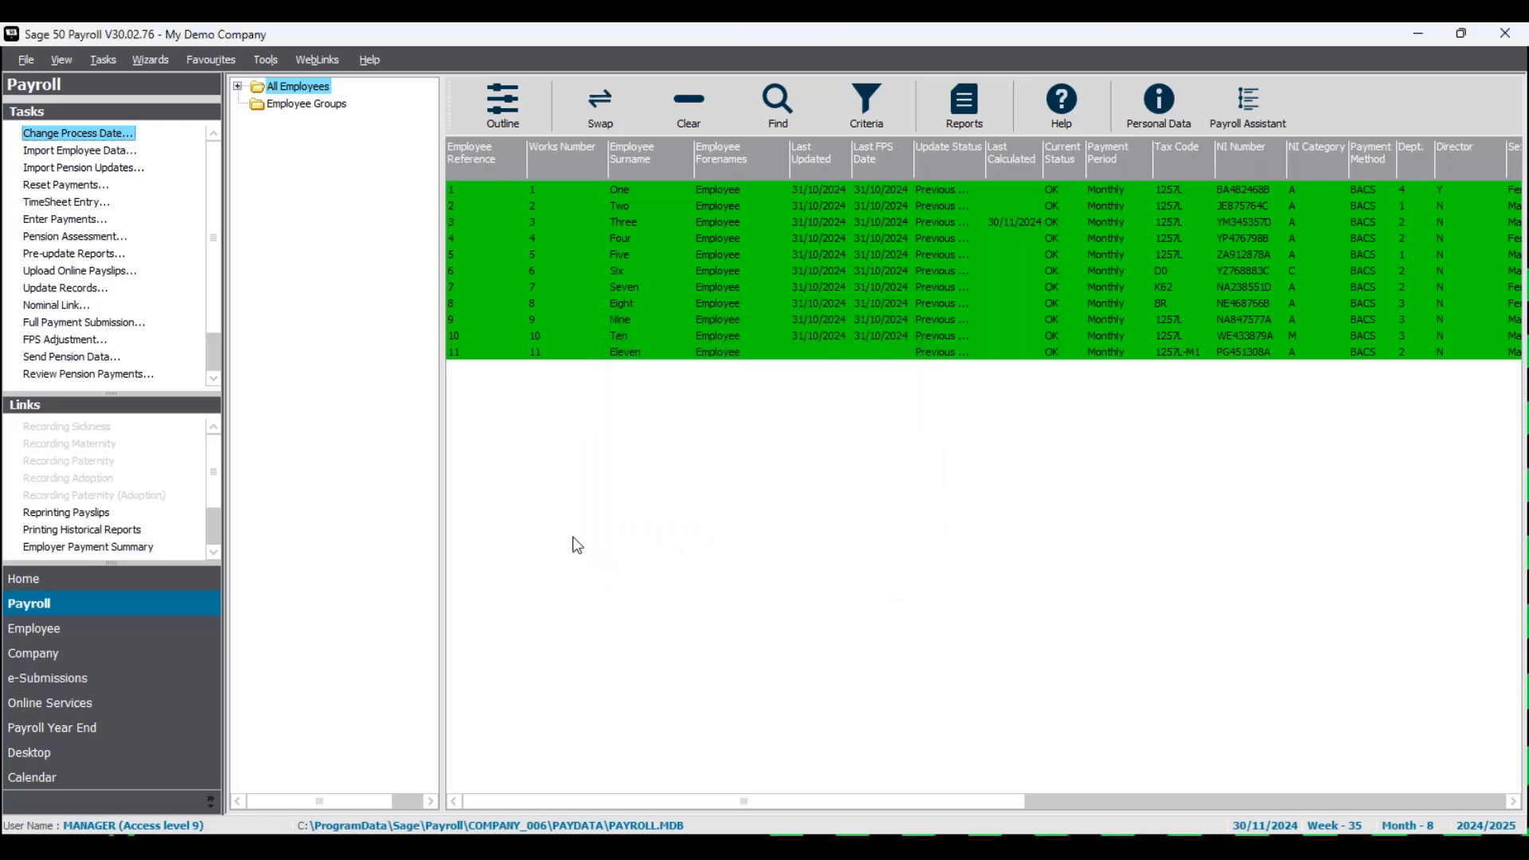
- In Enter Payments, Save / Next through employees 2 to 10 unchanged to reach Employee 11
{"action": "left_click", "coordinate": [79, 227]}
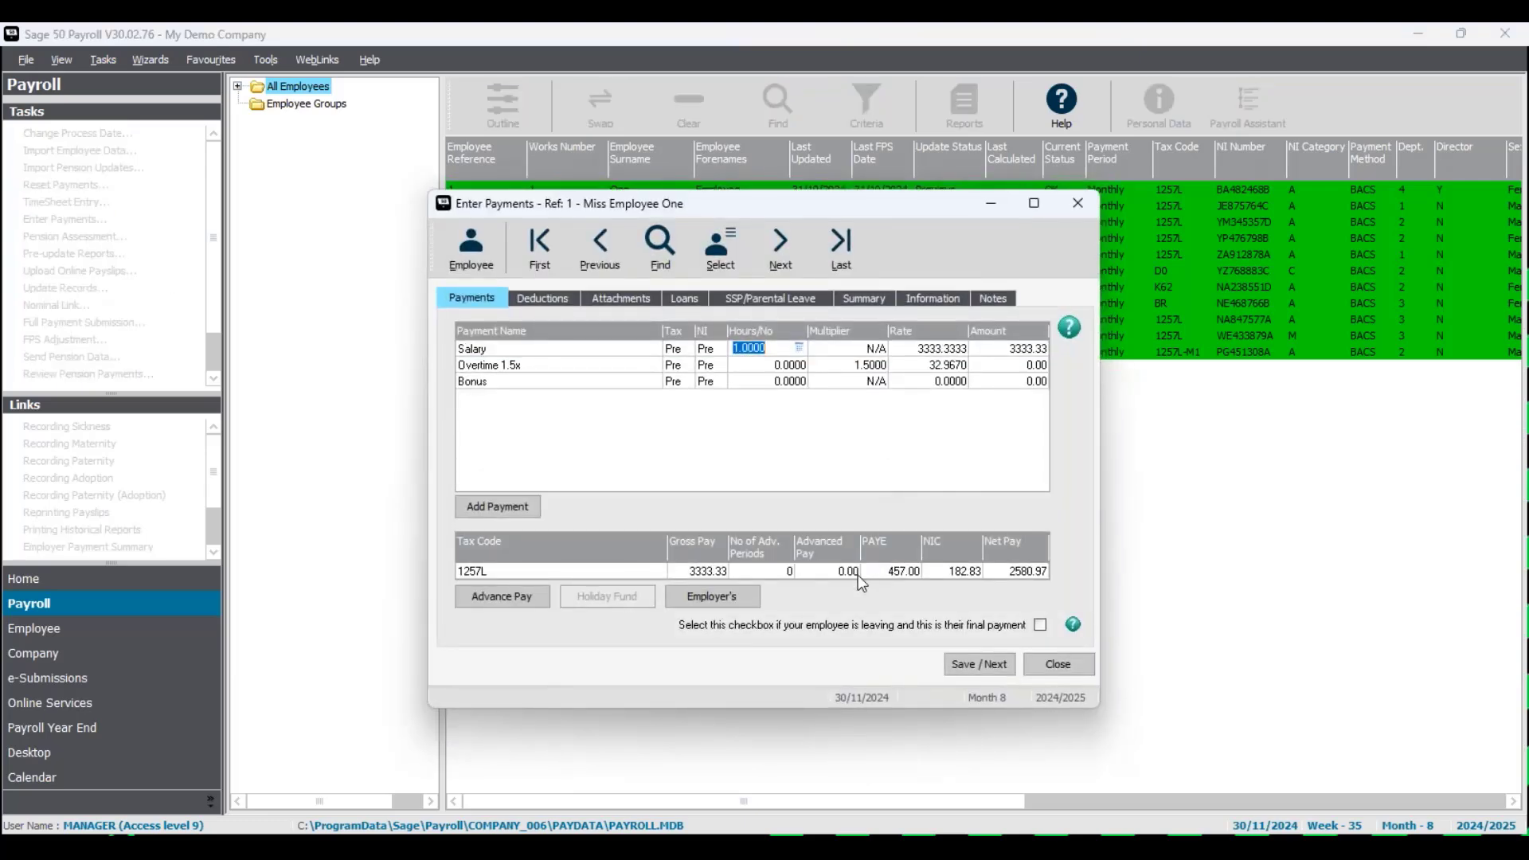
{"action": "left_click", "coordinate": [985, 668]}
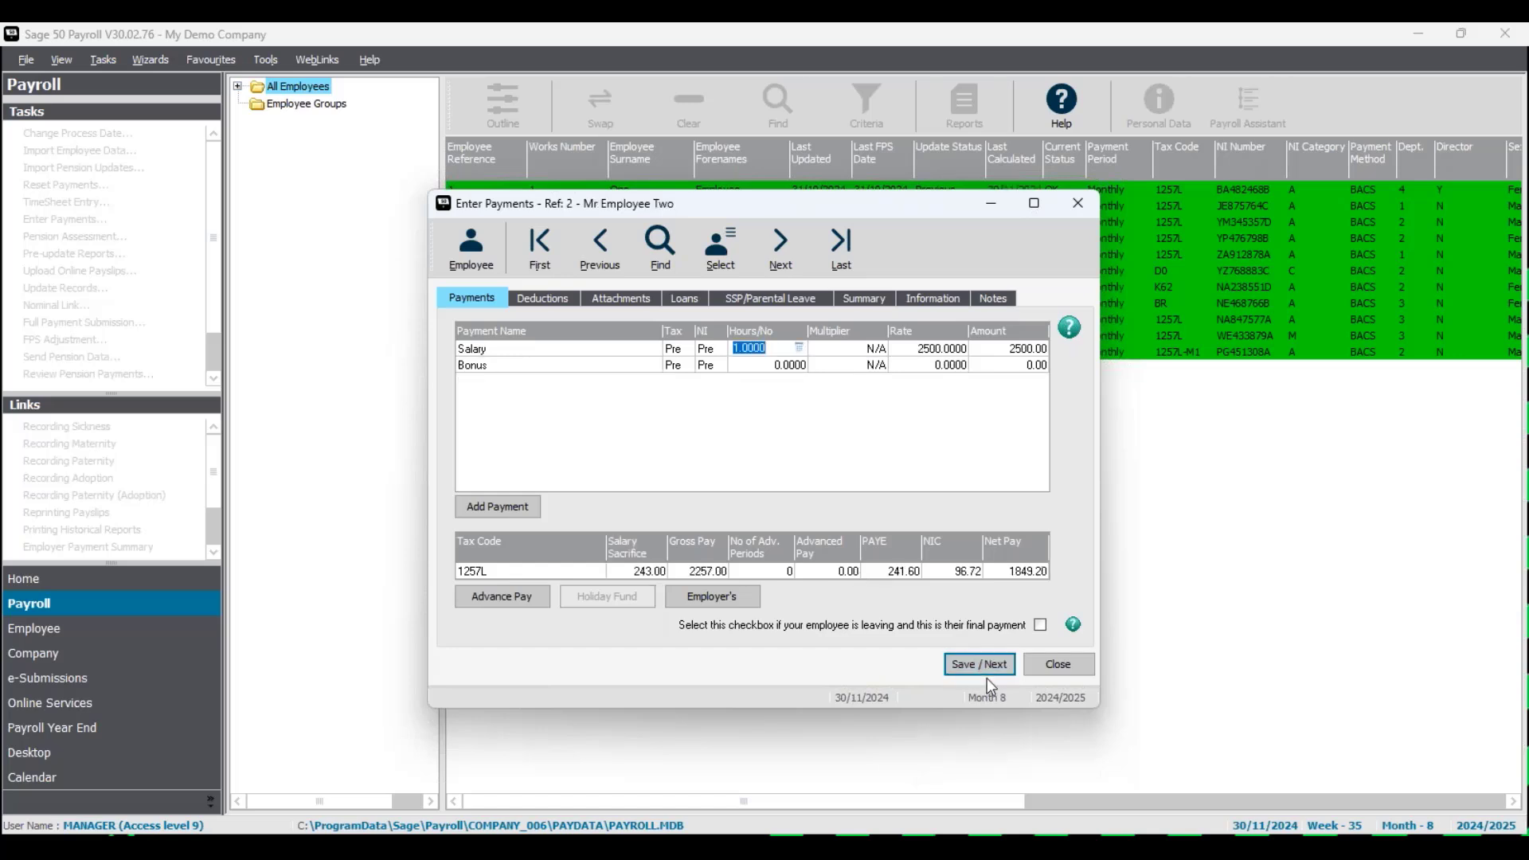
{"action": "left_click", "coordinate": [987, 661]}
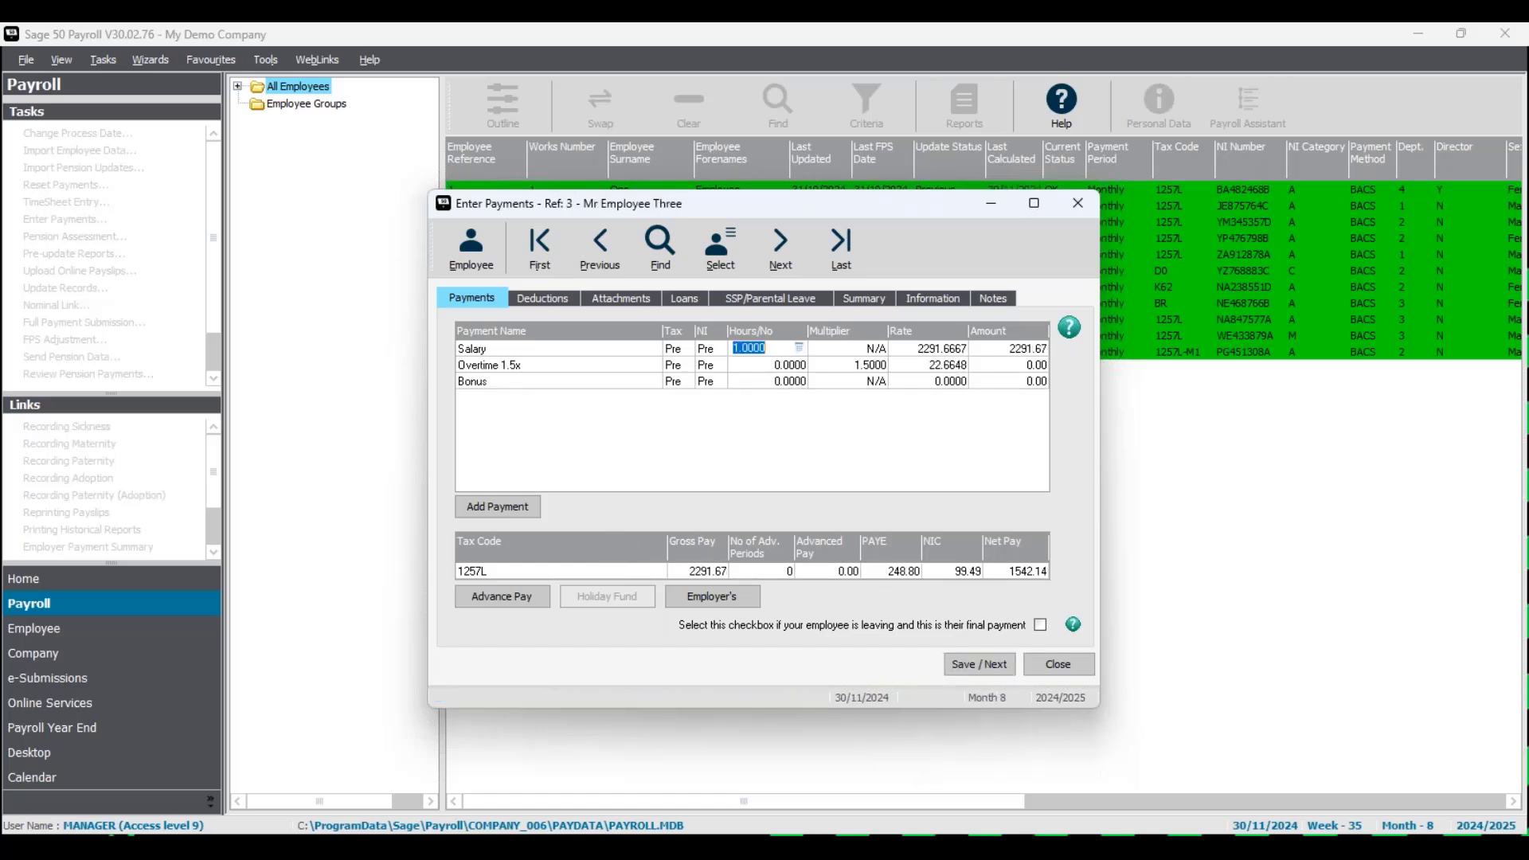
{"action": "left_click", "coordinate": [987, 664]}
{"action": "left_click", "coordinate": [988, 664]}
{"action": "left_click", "coordinate": [988, 664]}
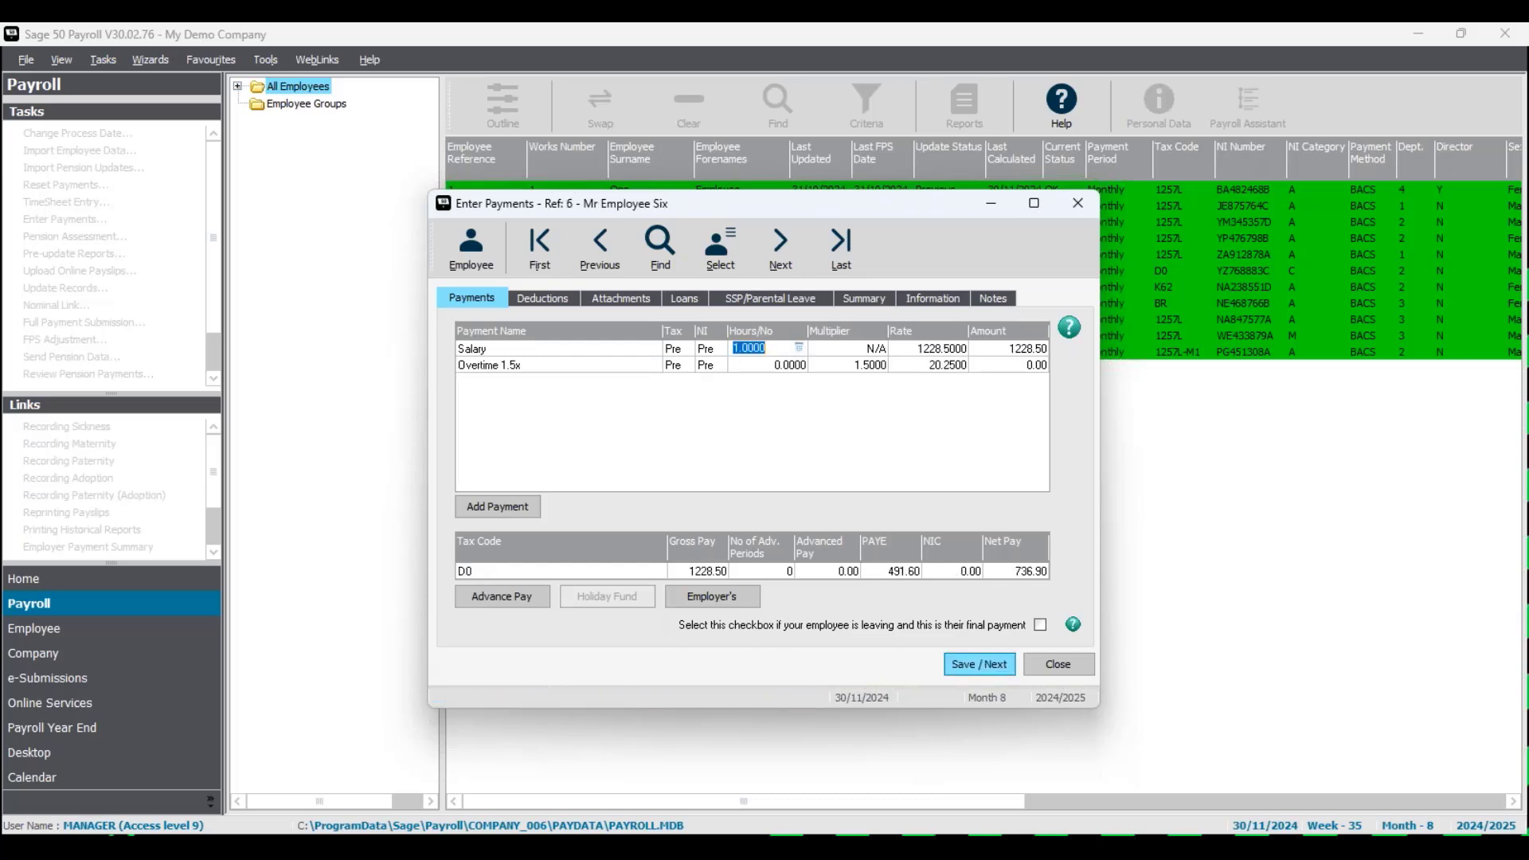
{"action": "left_click", "coordinate": [980, 664]}
{"action": "left_click", "coordinate": [979, 664]}
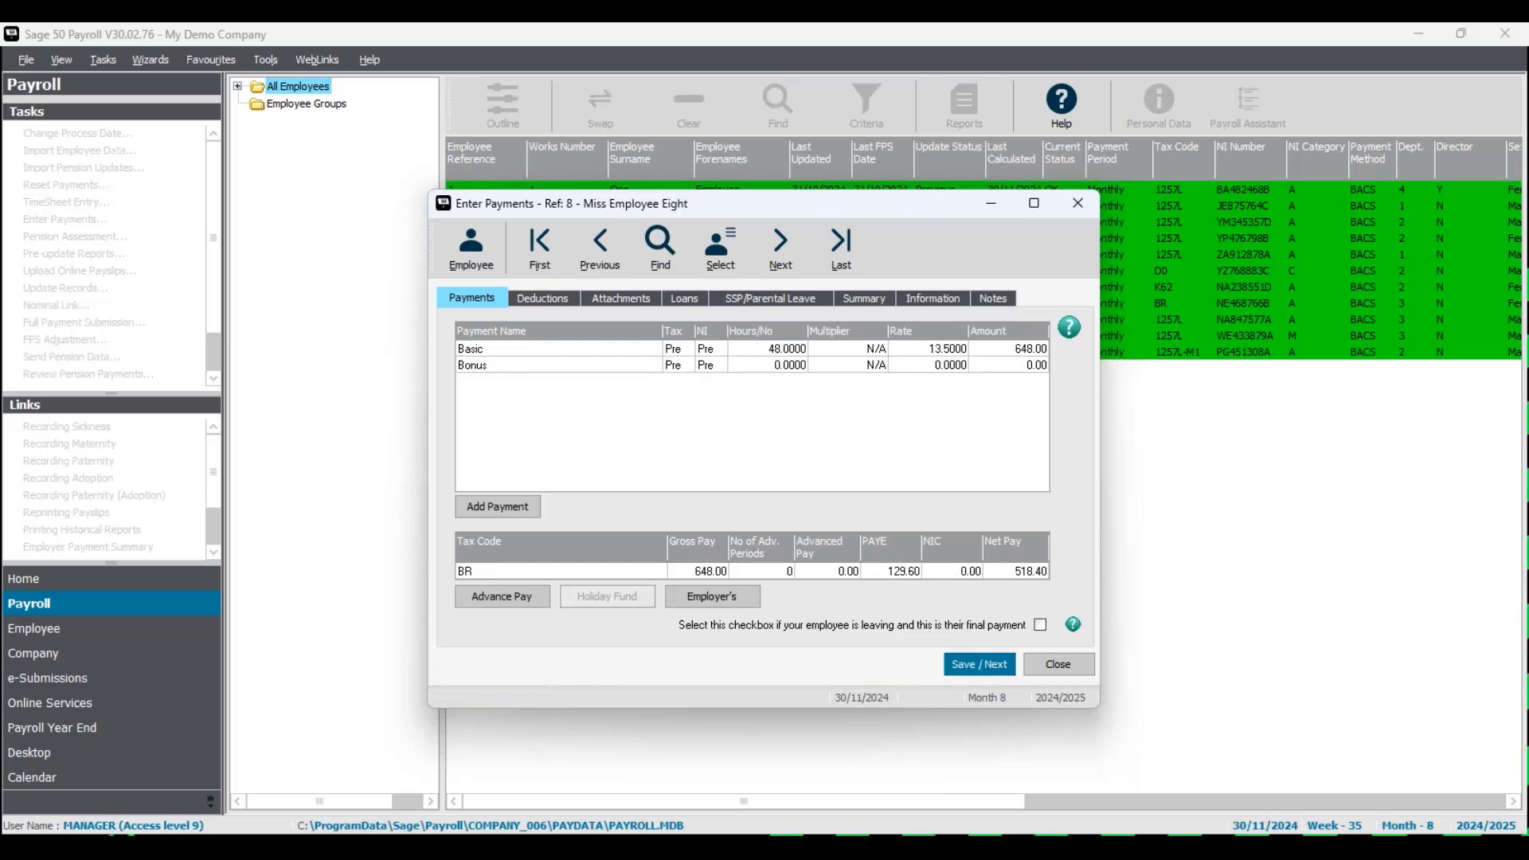
{"action": "left_click", "coordinate": [979, 664]}
{"action": "left_click", "coordinate": [979, 664]}
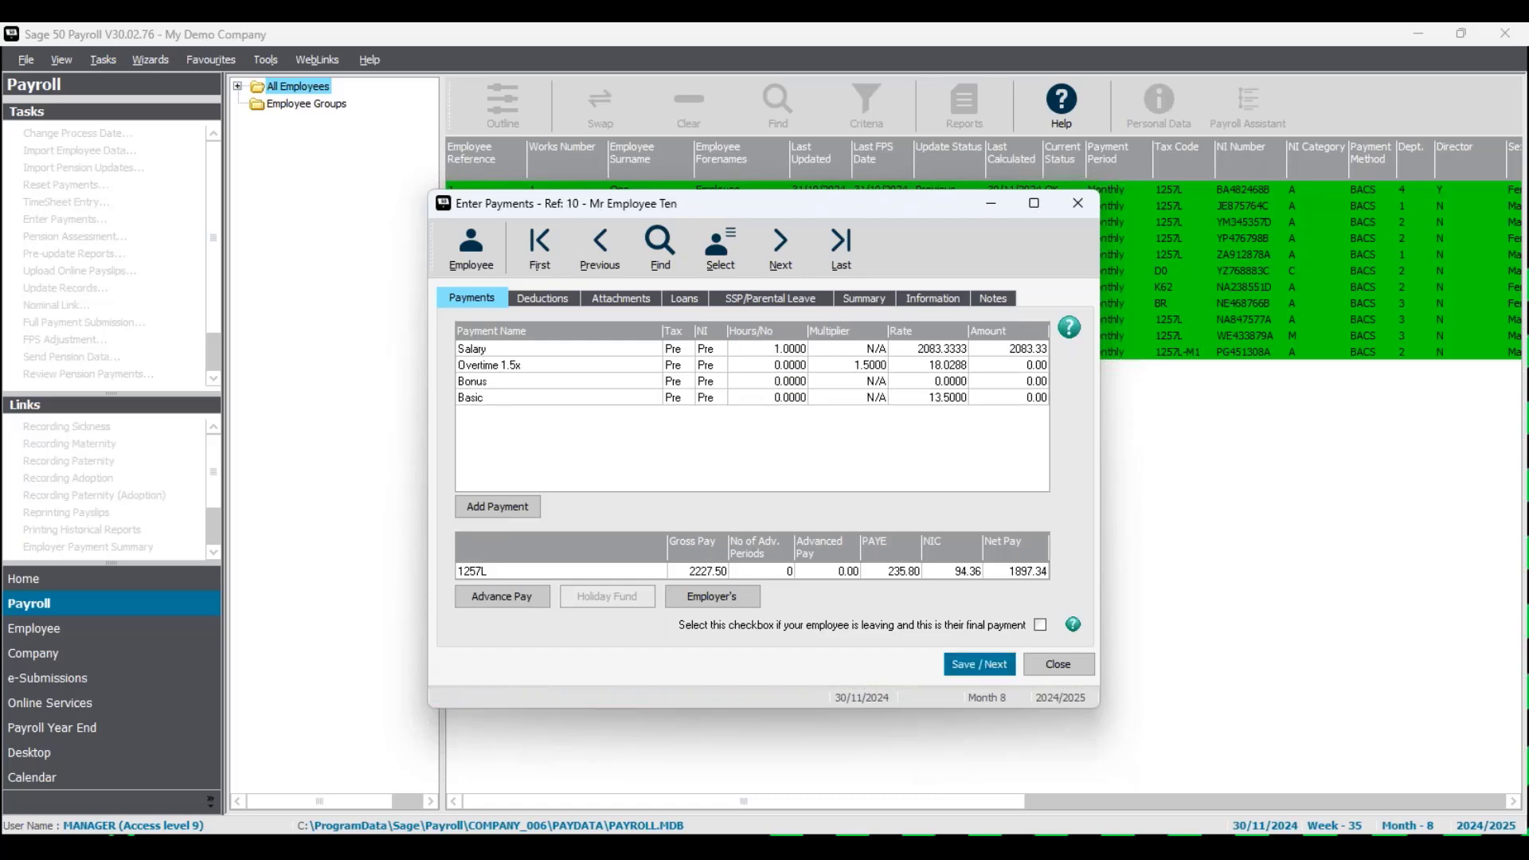
{"action": "left_click", "coordinate": [979, 664]}
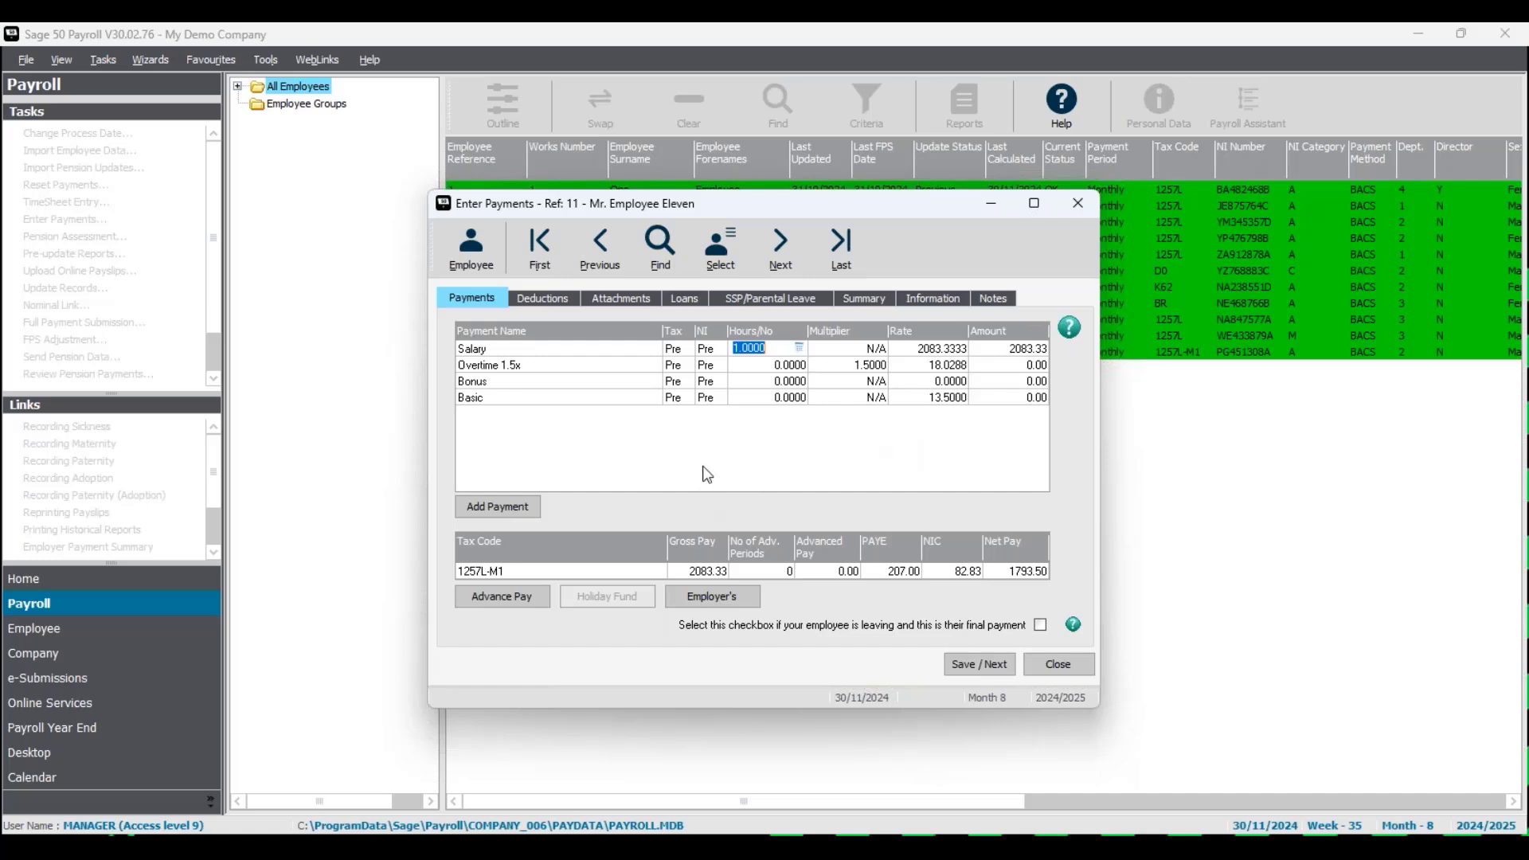
- Set Employee 11's Basic row to 1 at rate 396.80, save, and close Enter Payments
{"action": "left_click", "coordinate": [942, 397]}
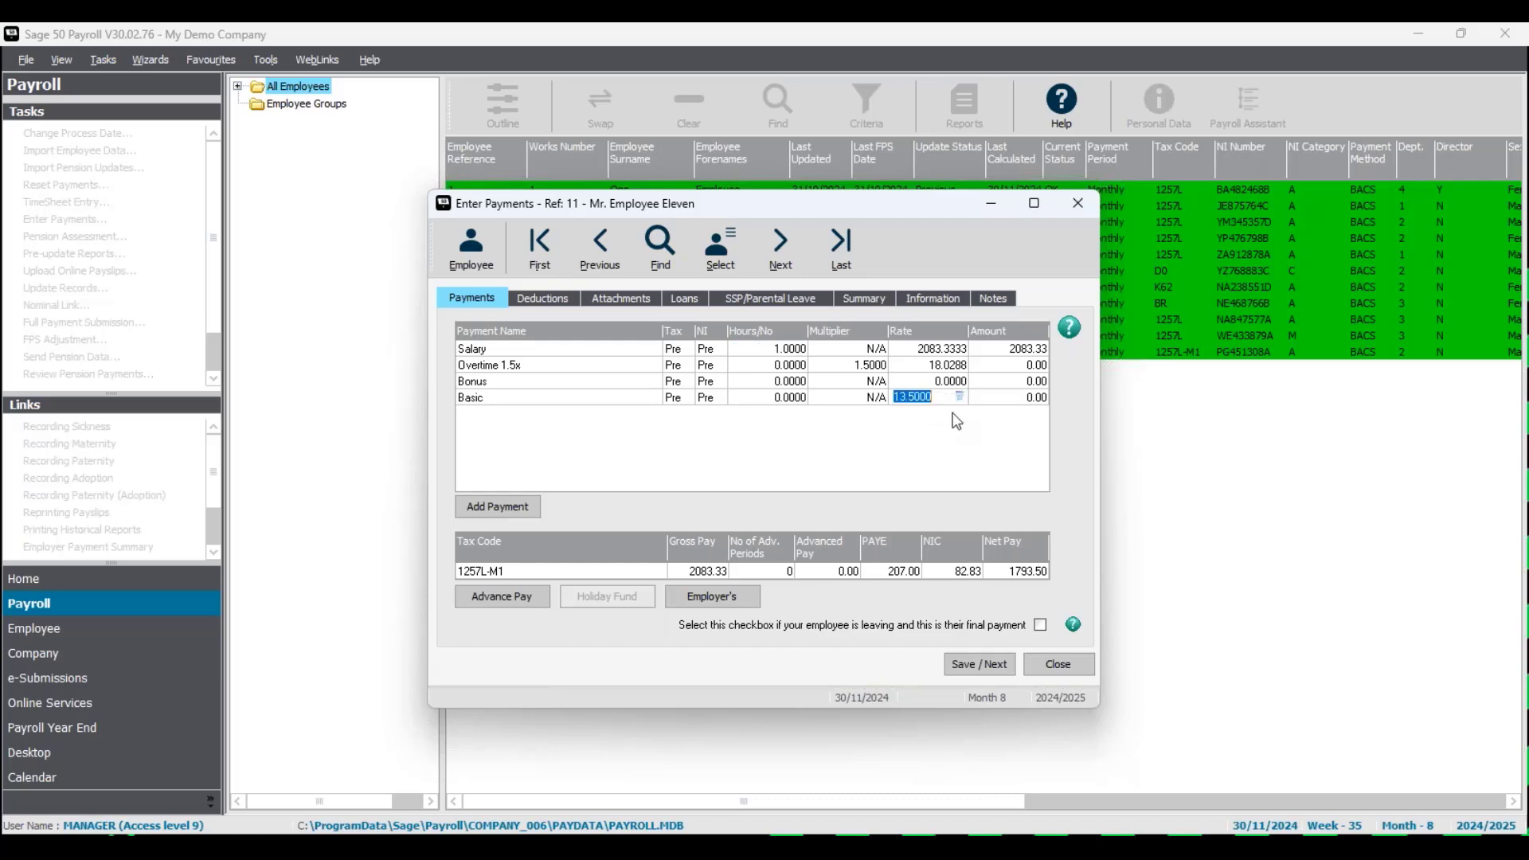
{"action": "left_click", "coordinate": [772, 397]}
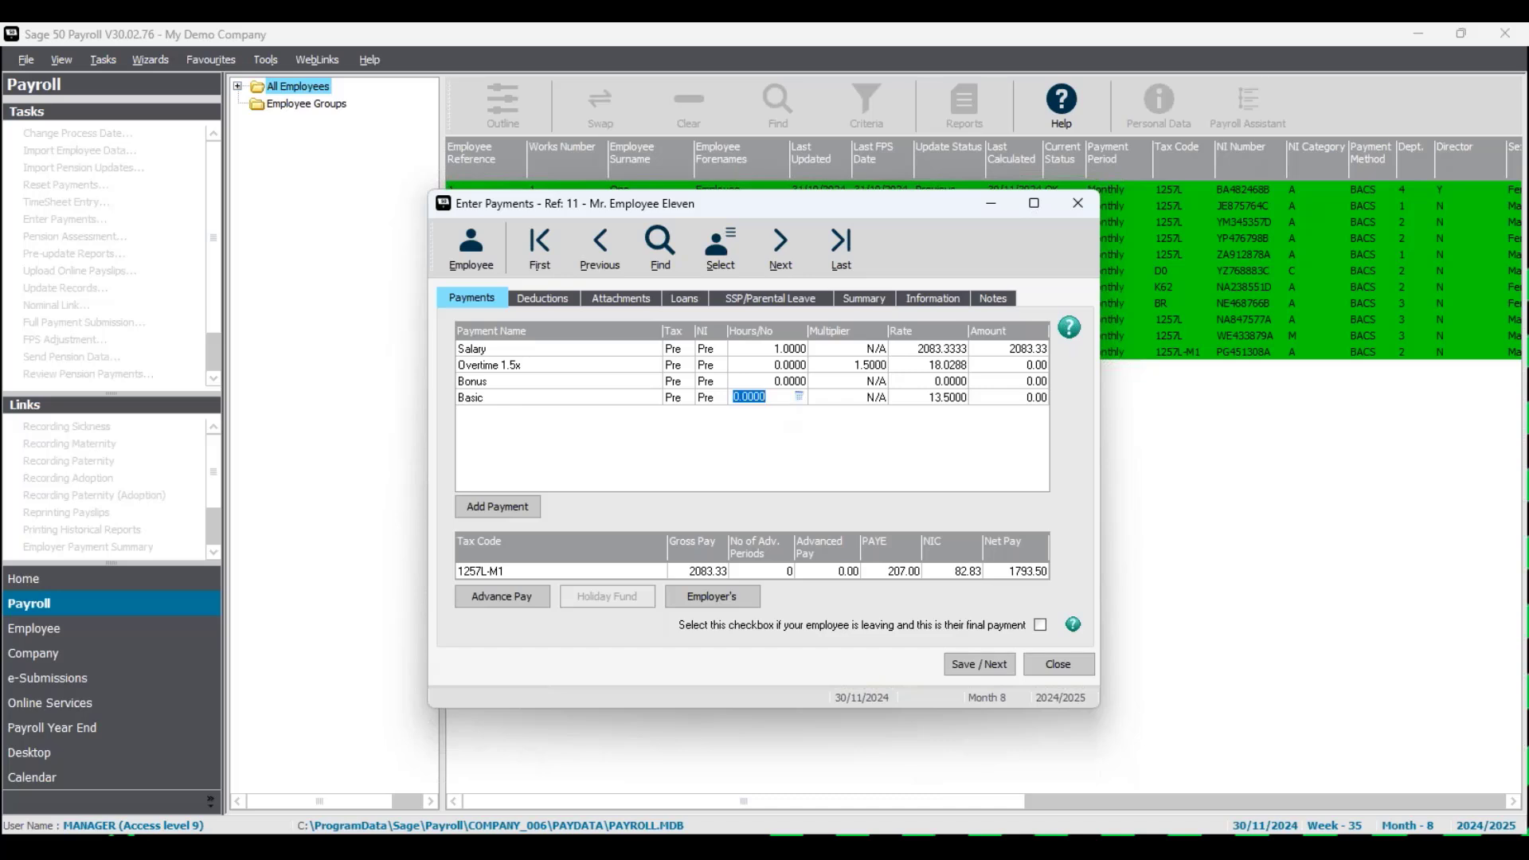
{"action": "type", "text": "1"}
{"action": "left_click", "coordinate": [942, 397]}
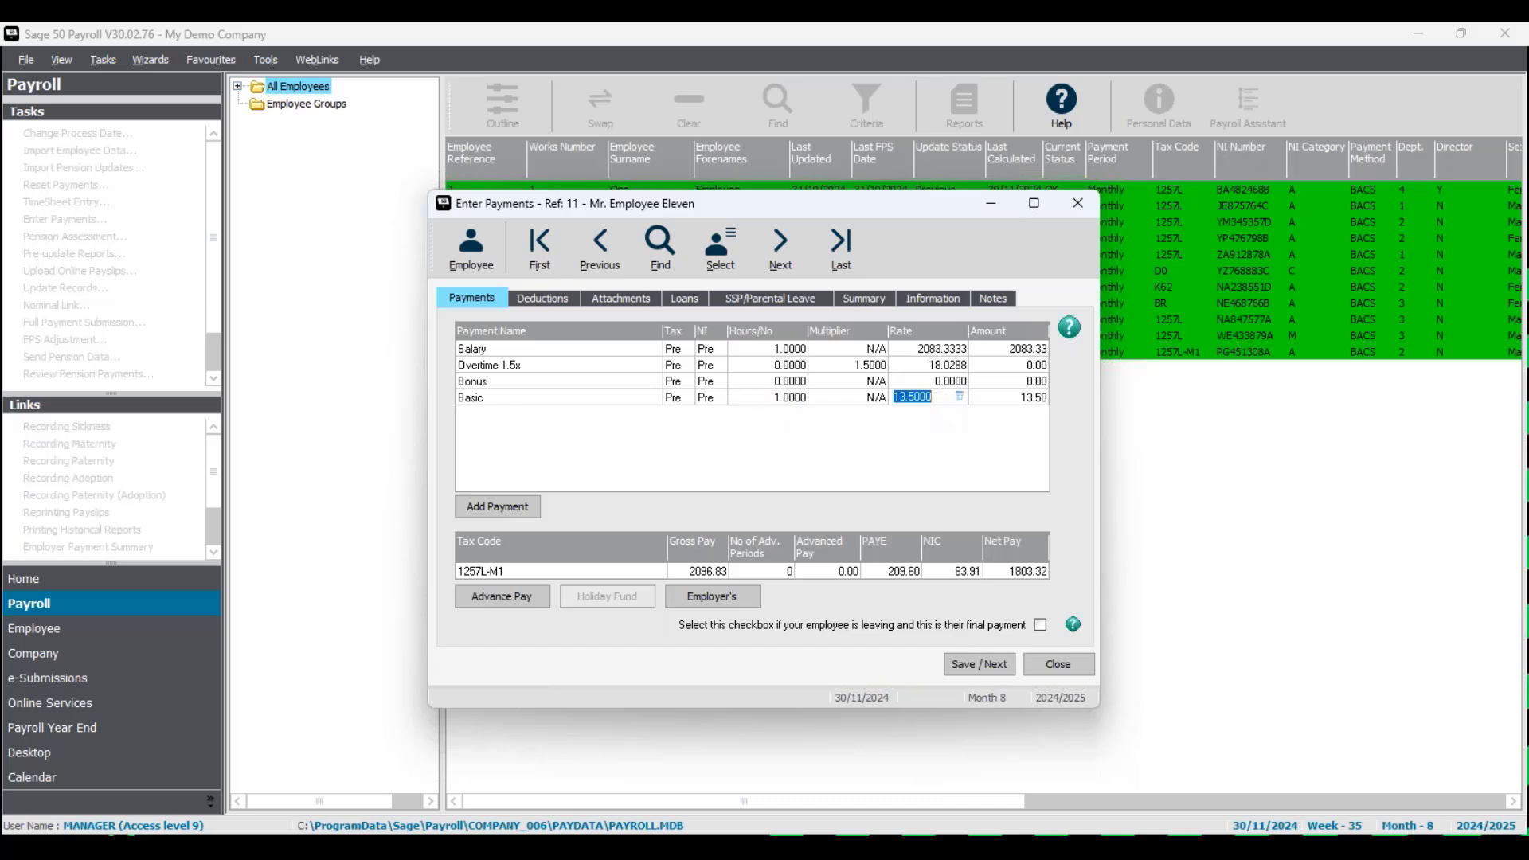
{"action": "type", "text": "396.80"}
{"action": "key", "text": "Tab"}
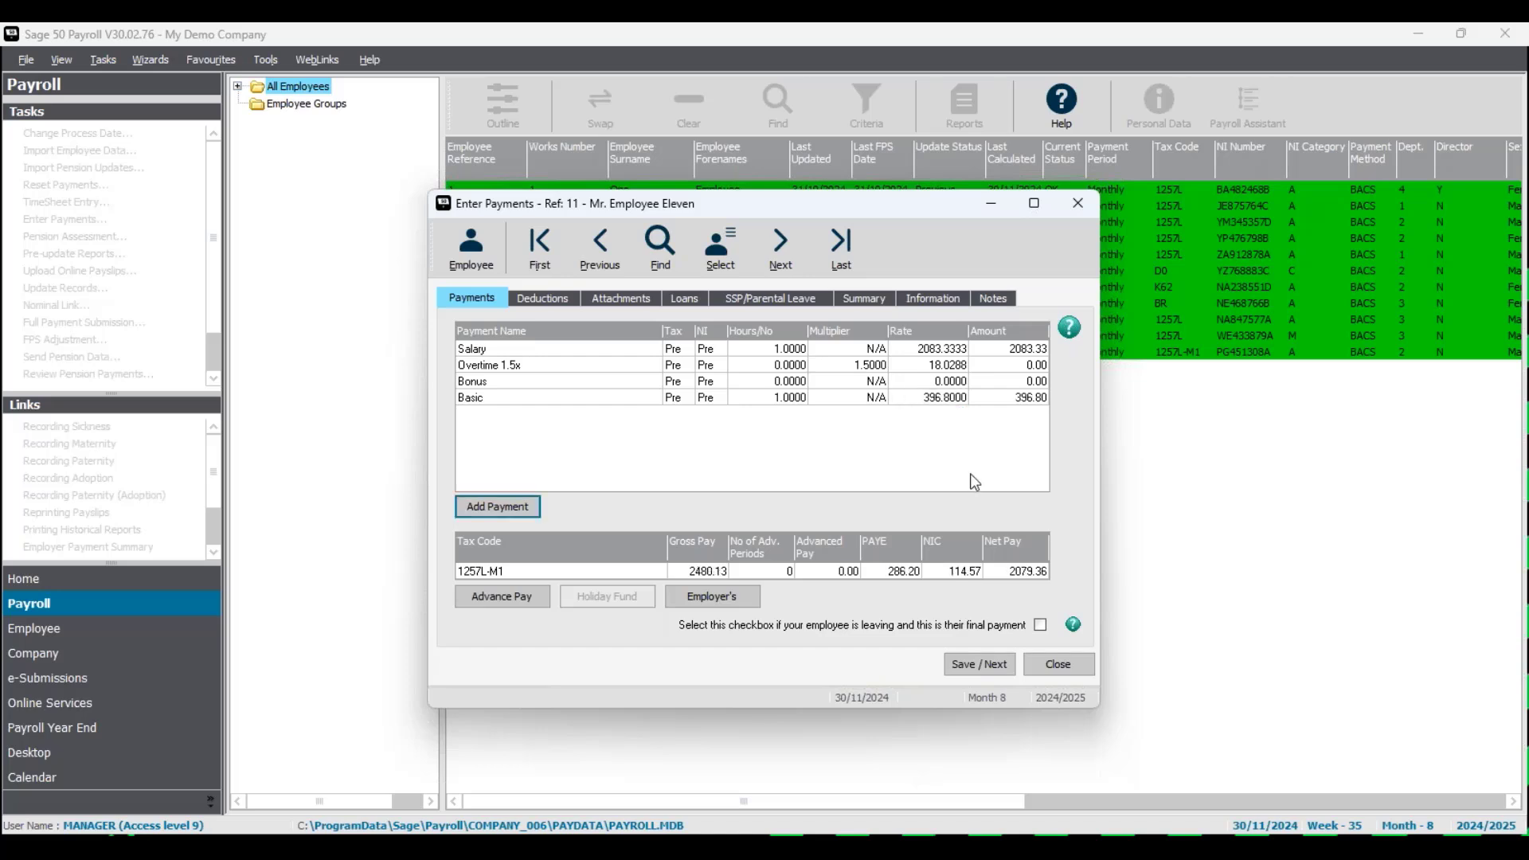
{"action": "left_click", "coordinate": [995, 668]}
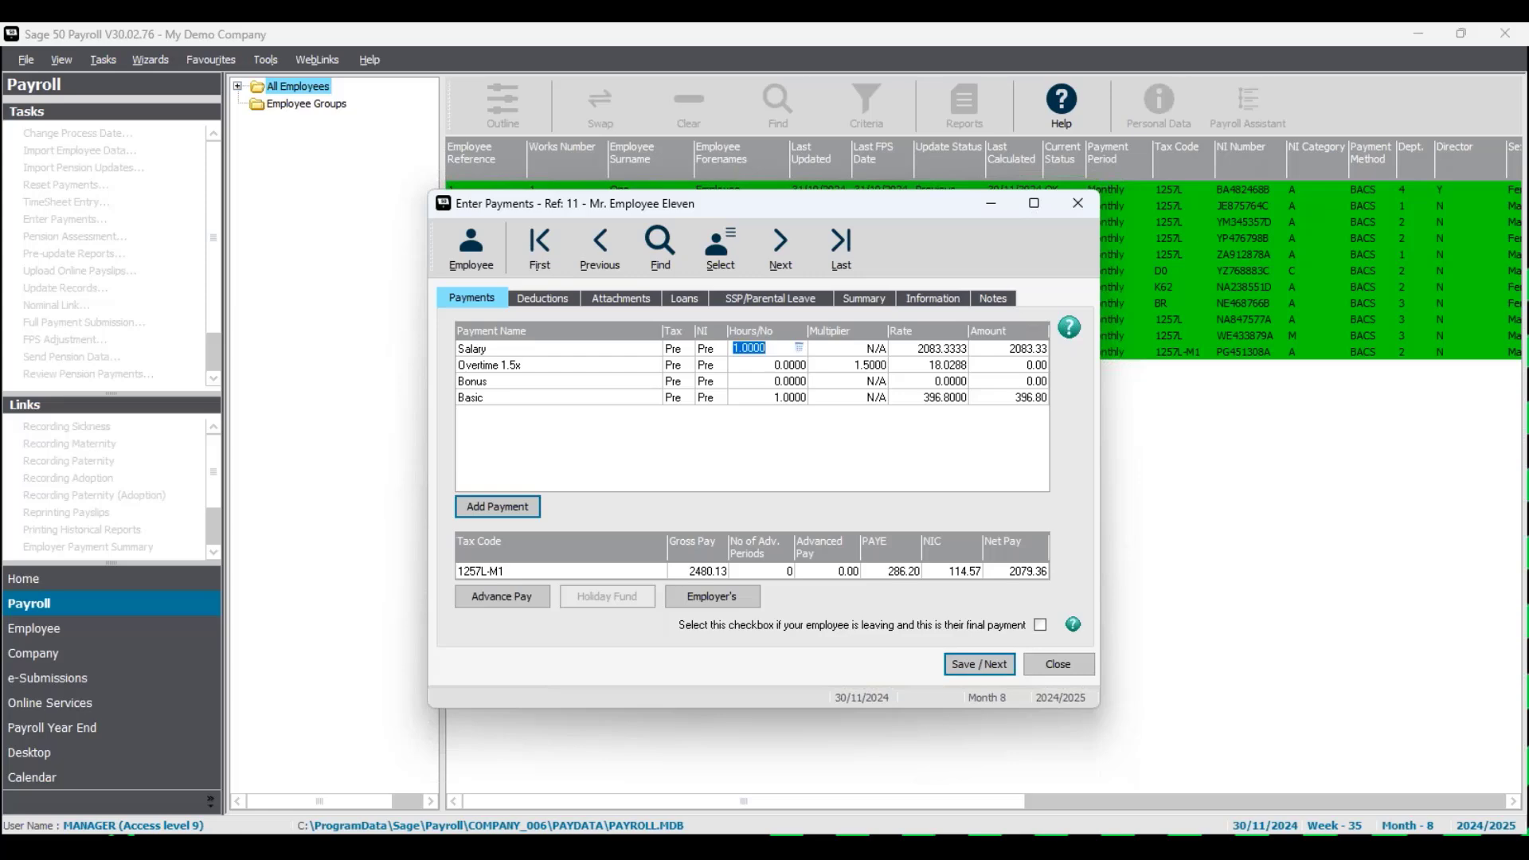
{"action": "left_click", "coordinate": [1059, 665]}
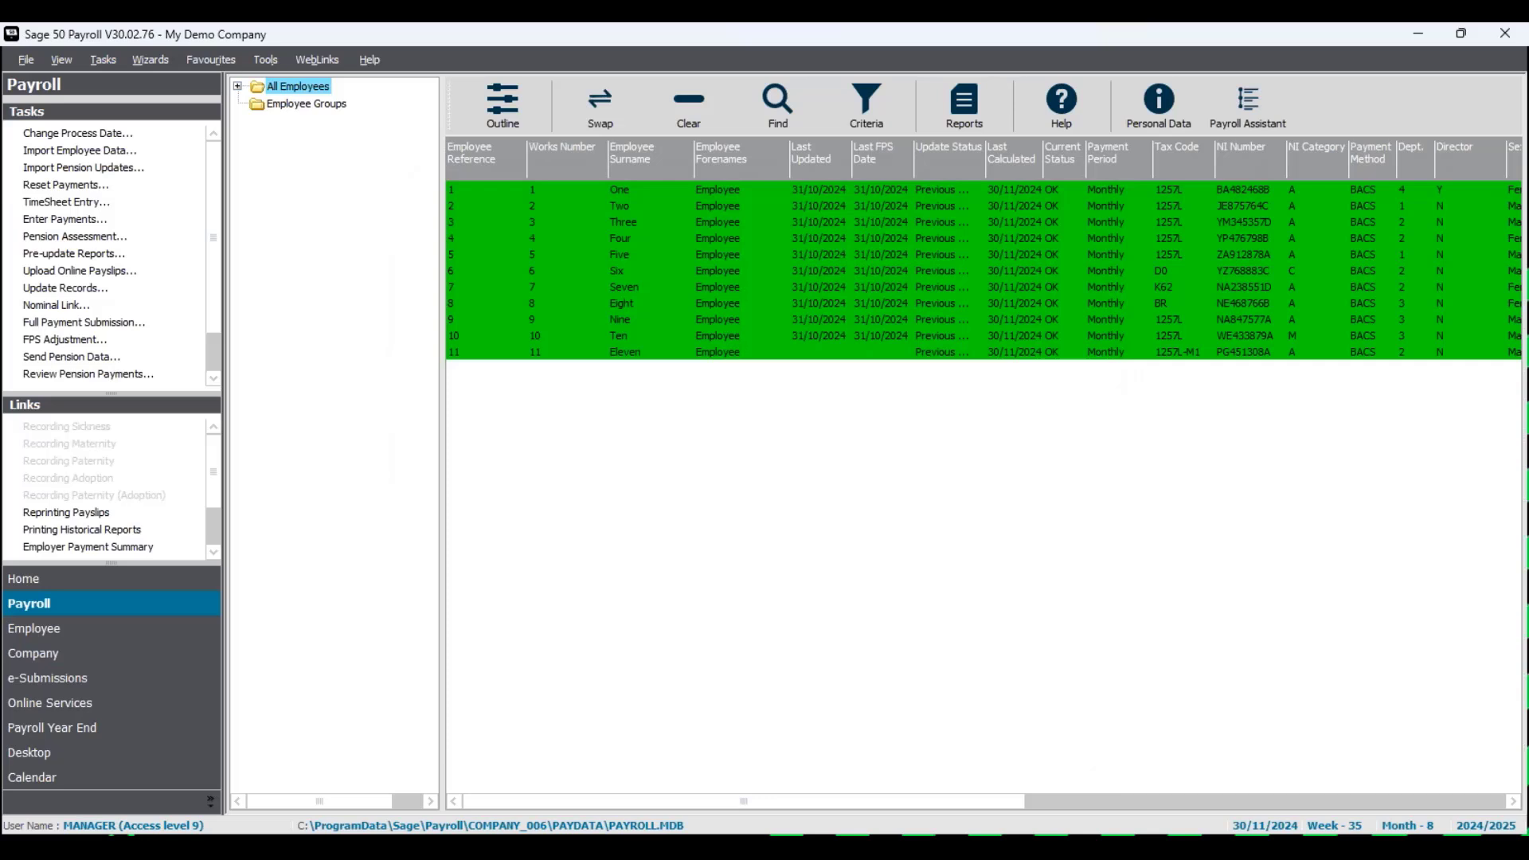
- Run the Update Records wizard for all 11 employees, confirming each warning through to completion
{"action": "left_click", "coordinate": [92, 290]}
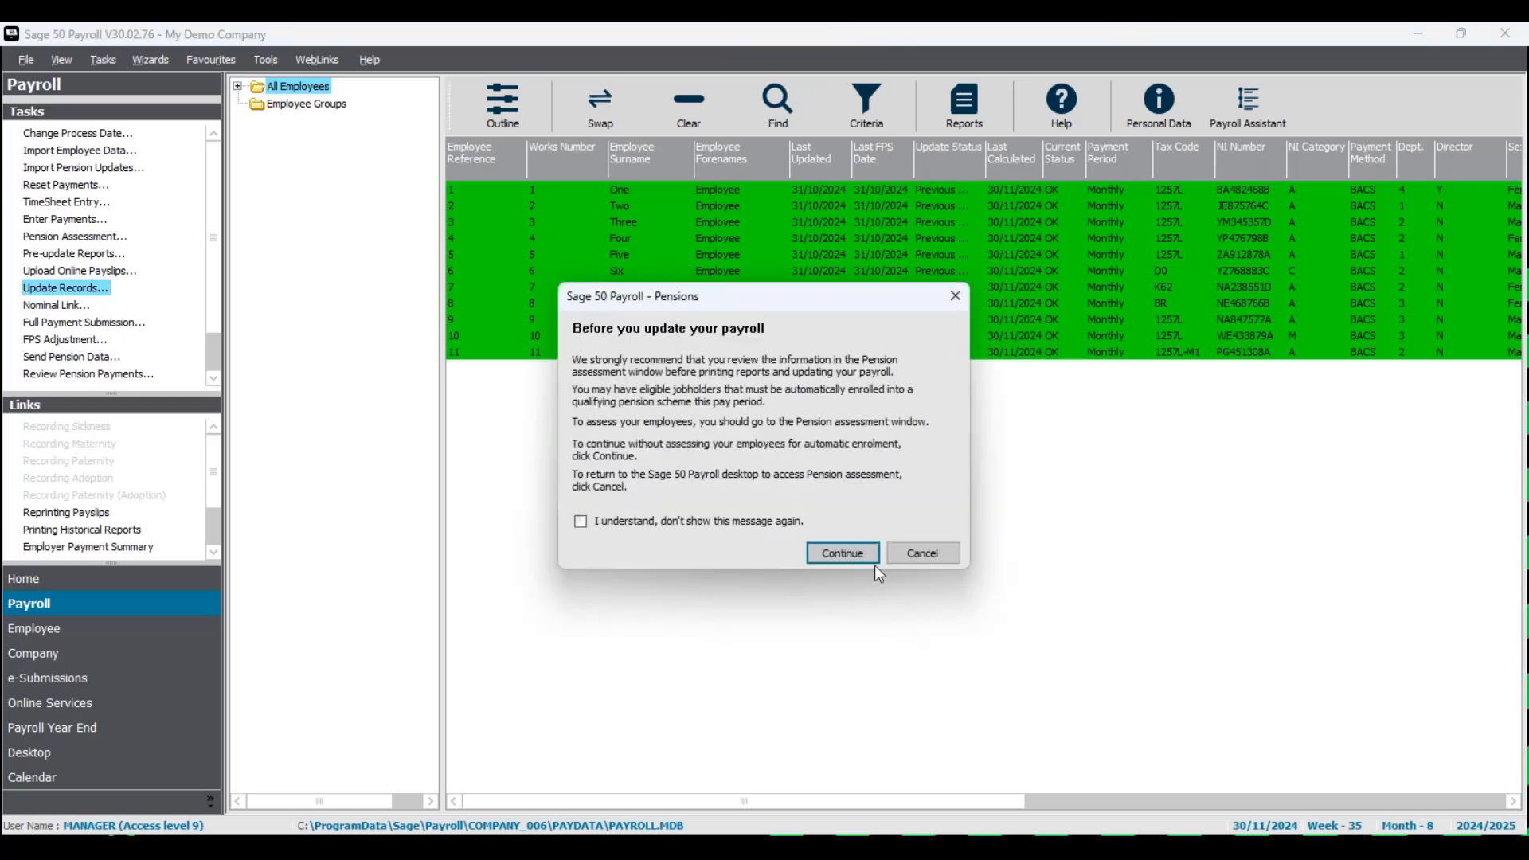
{"action": "left_click", "coordinate": [869, 557]}
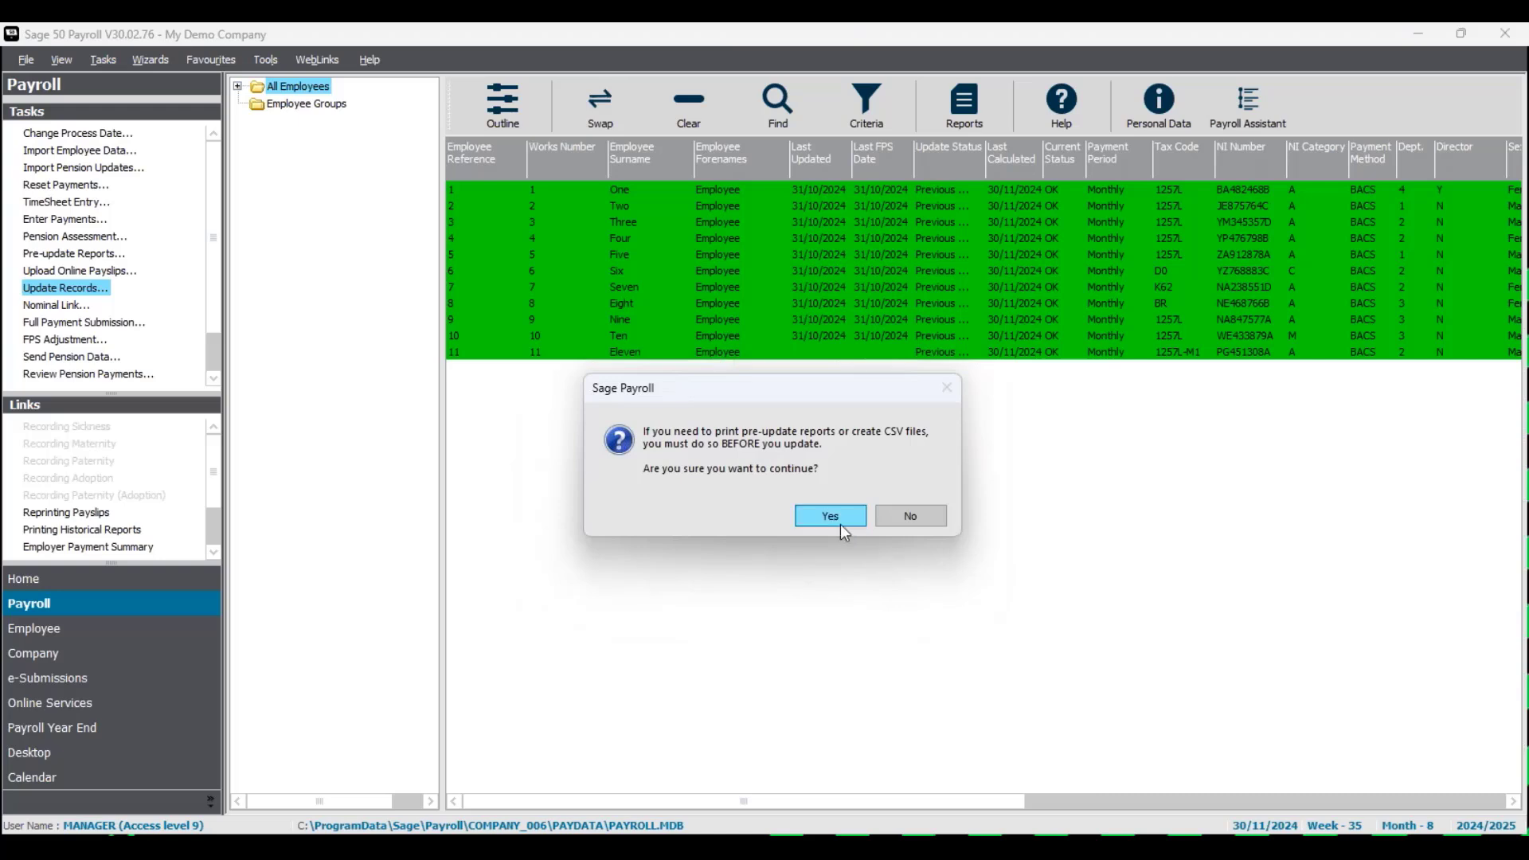
{"action": "left_click", "coordinate": [839, 519]}
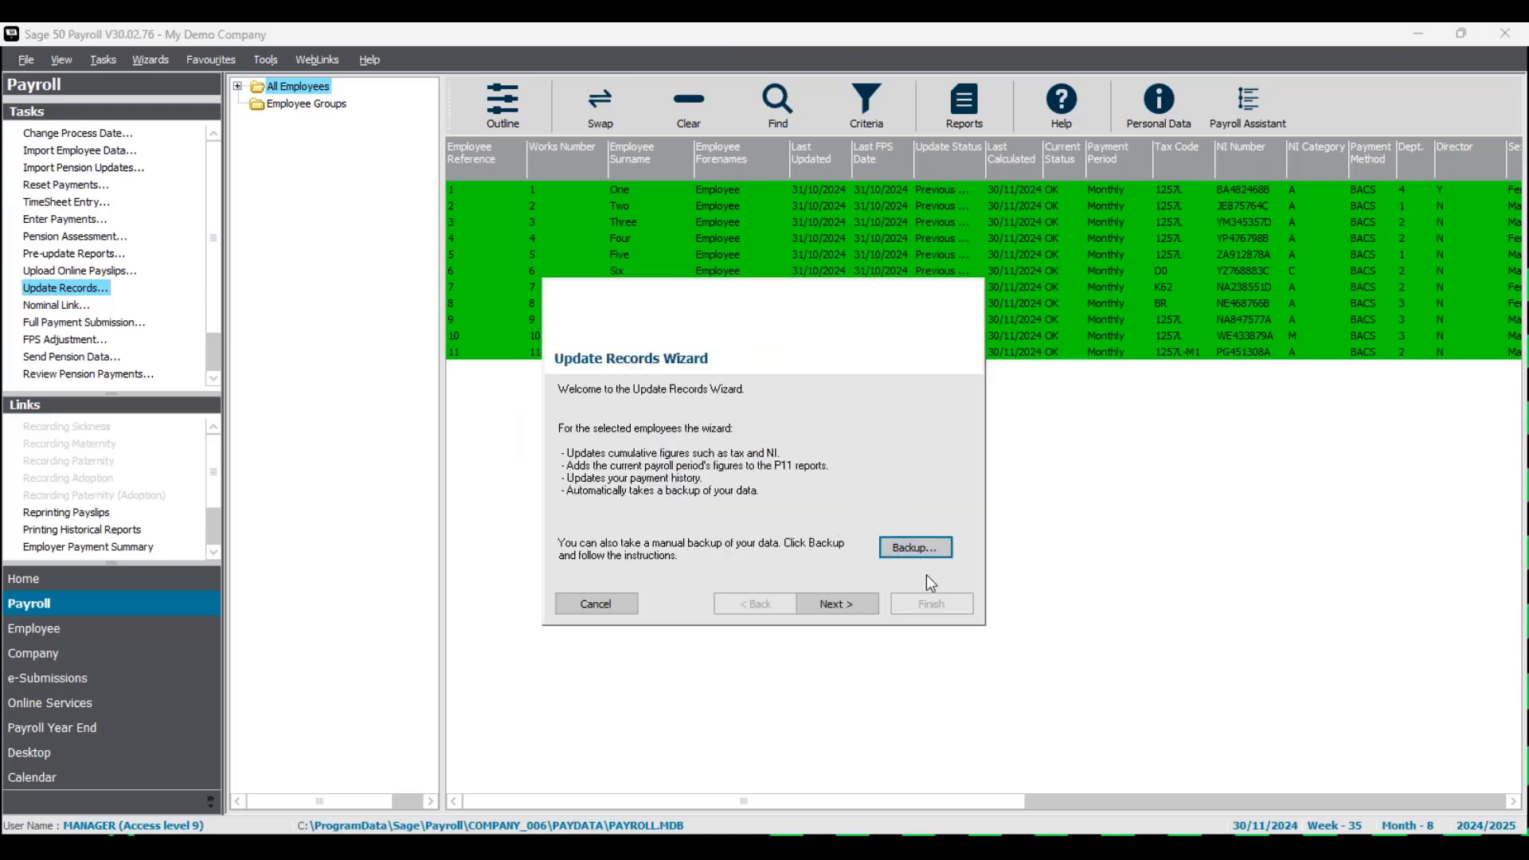
{"action": "left_click", "coordinate": [844, 605]}
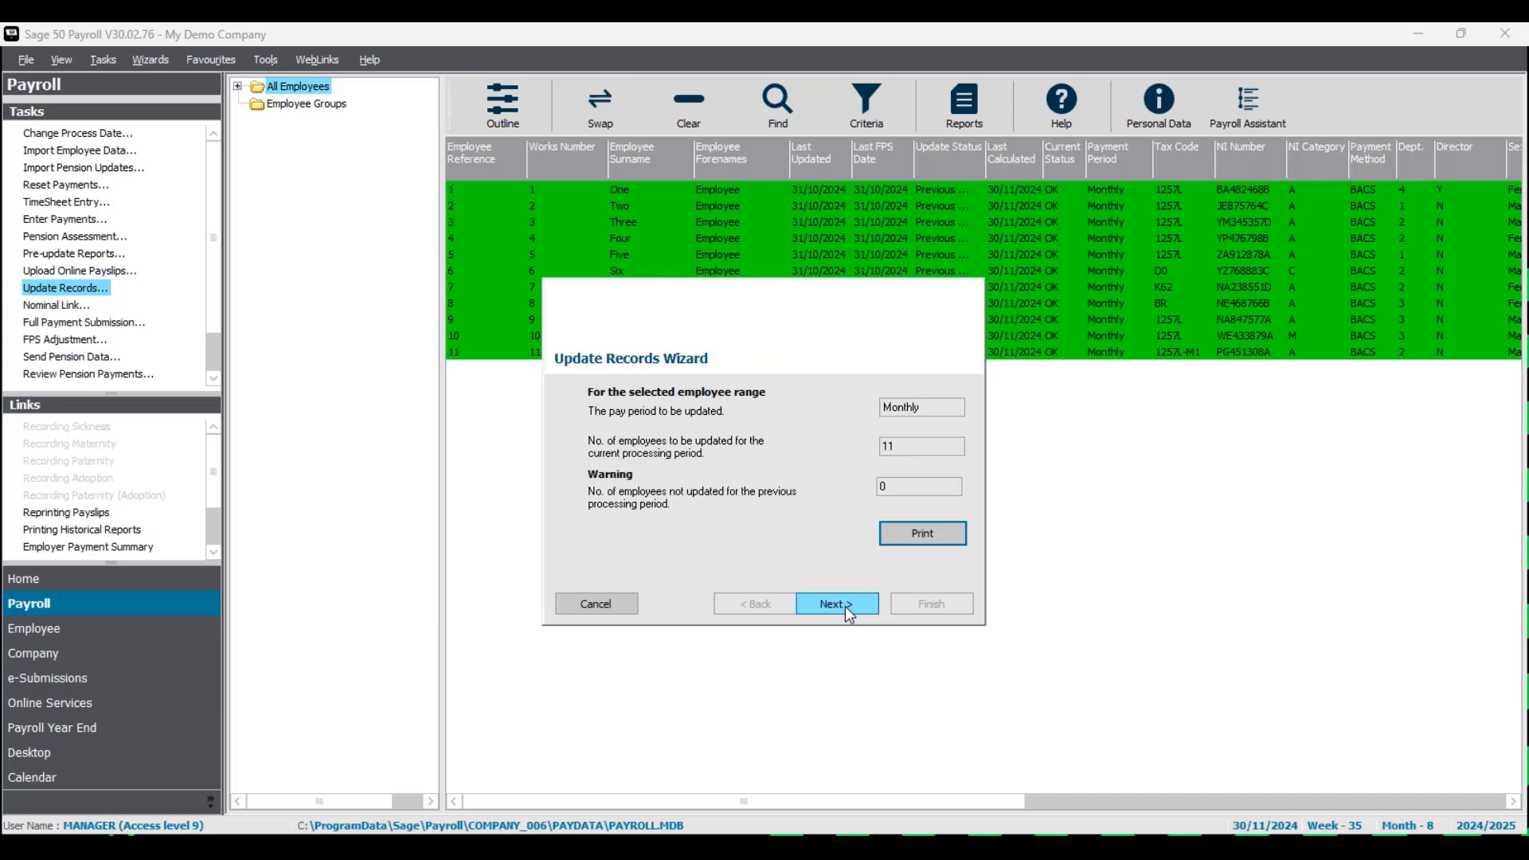
{"action": "left_click", "coordinate": [844, 605]}
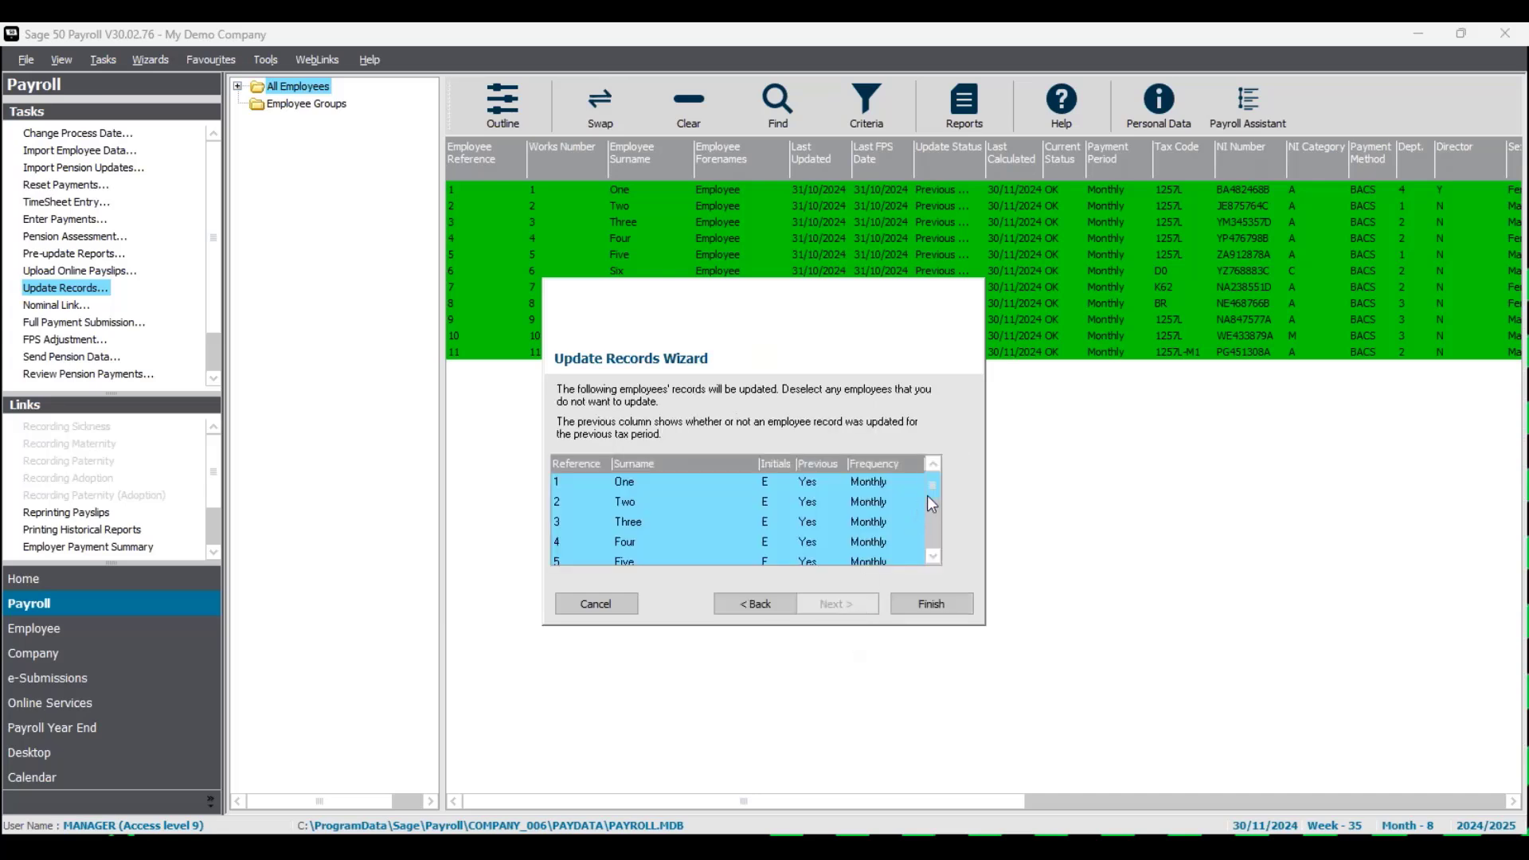
{"action": "left_click_drag", "start_coordinate": [934, 505], "coordinate": [936, 534]}
{"action": "left_click", "coordinate": [933, 555]}
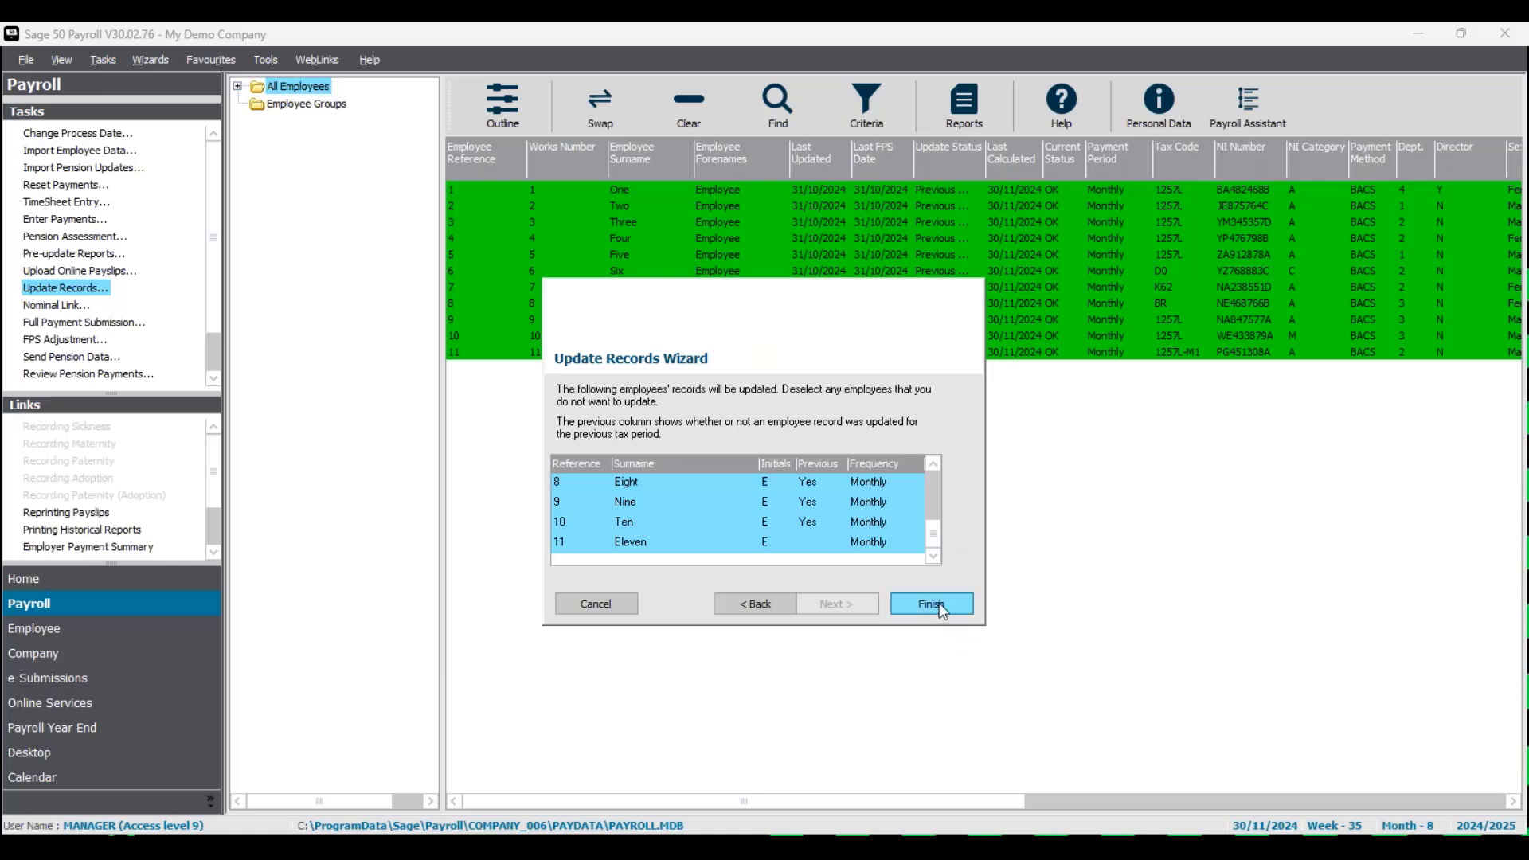
{"action": "left_click", "coordinate": [939, 602]}
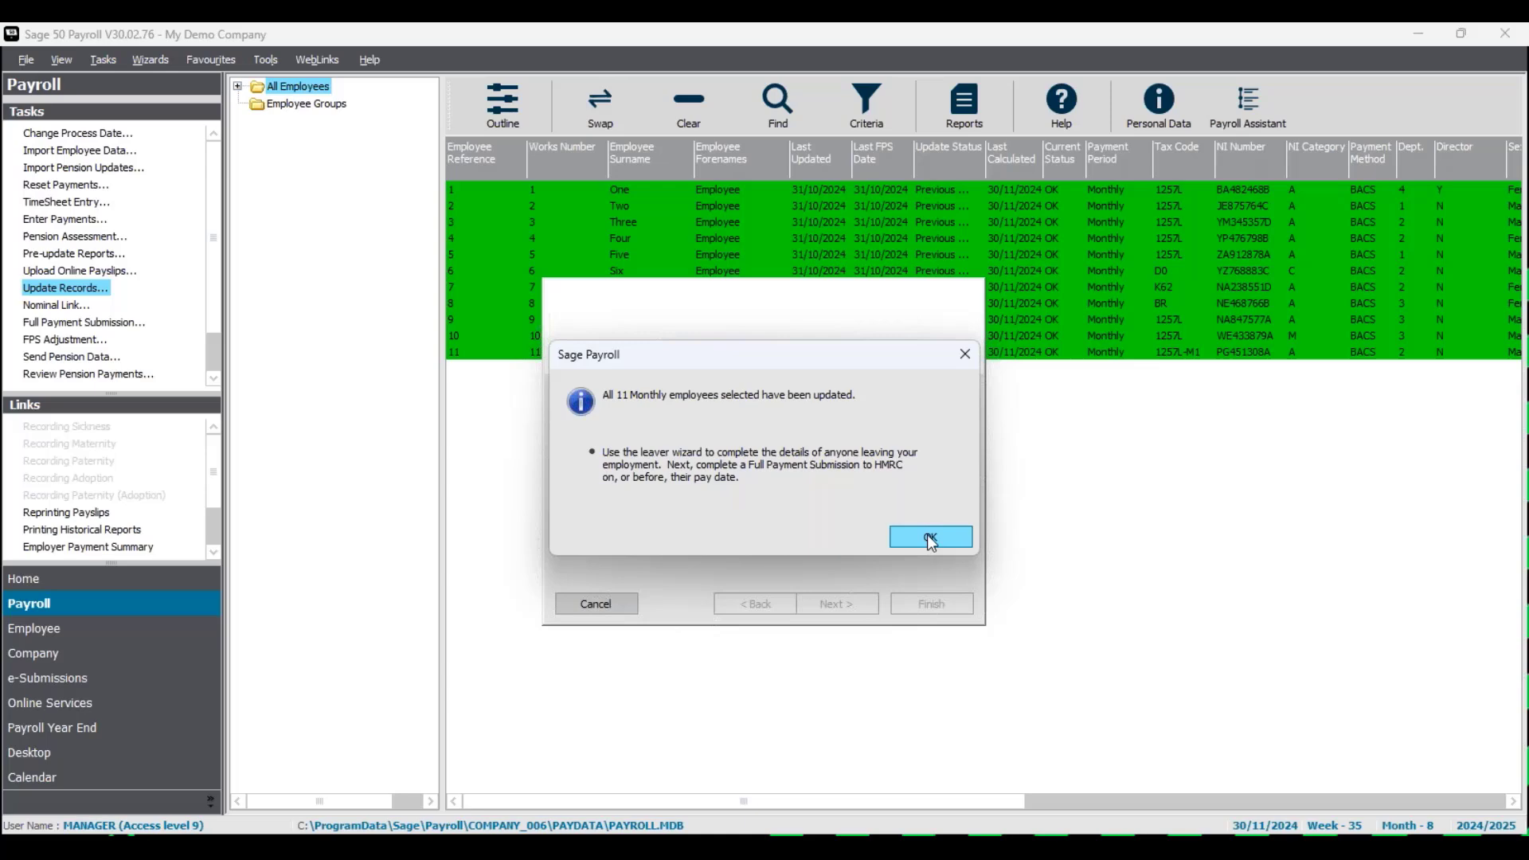
{"action": "left_click", "coordinate": [929, 535]}
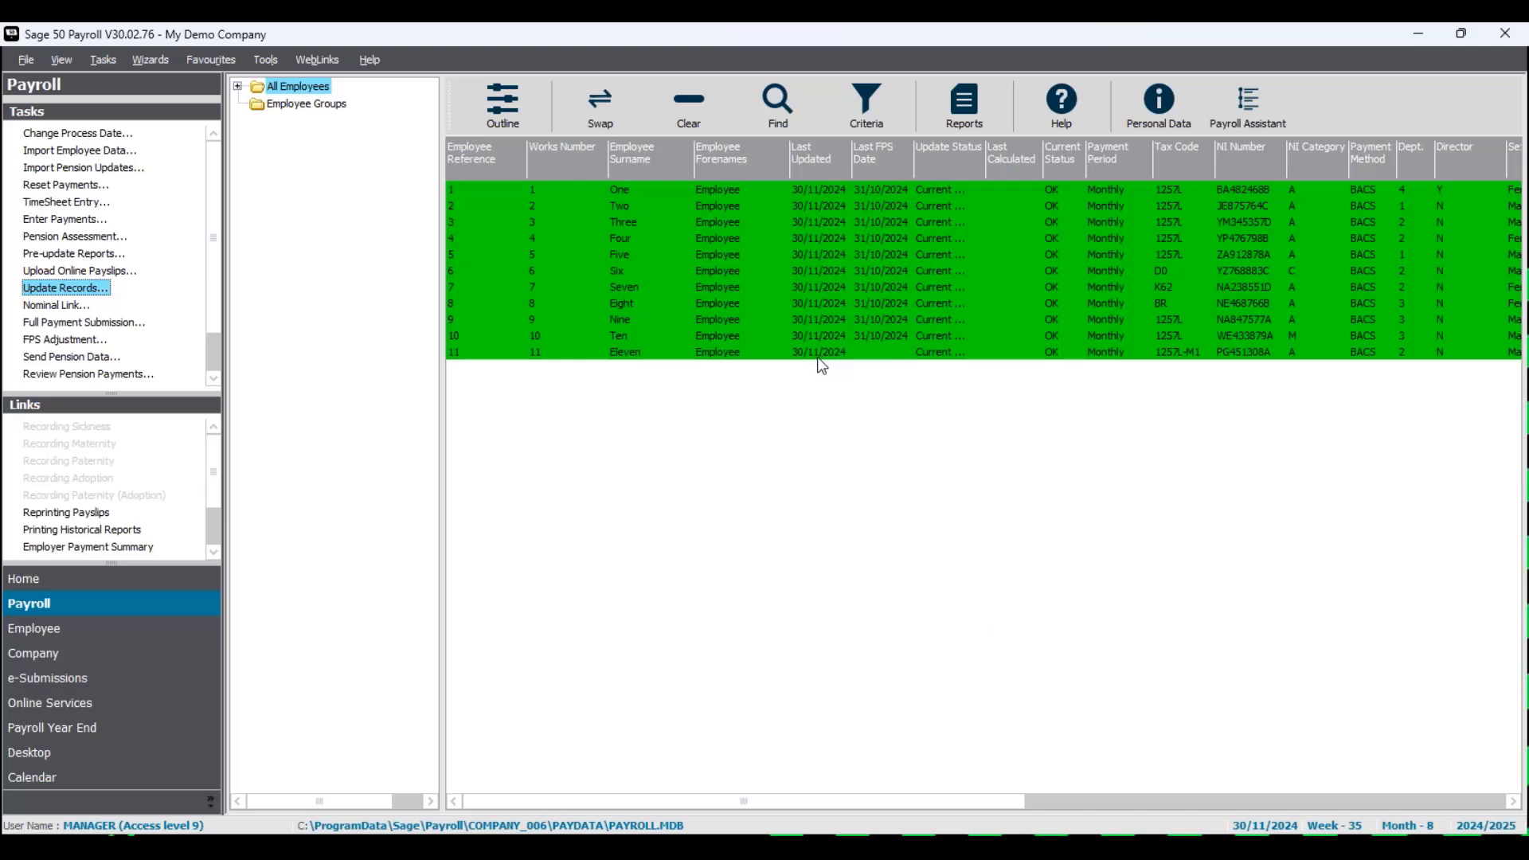
- Submit the month 8 FPS to HMRC, confirming gateway and company details, so all eleven employees show 30/11/2024
{"action": "left_click", "coordinate": [88, 327]}
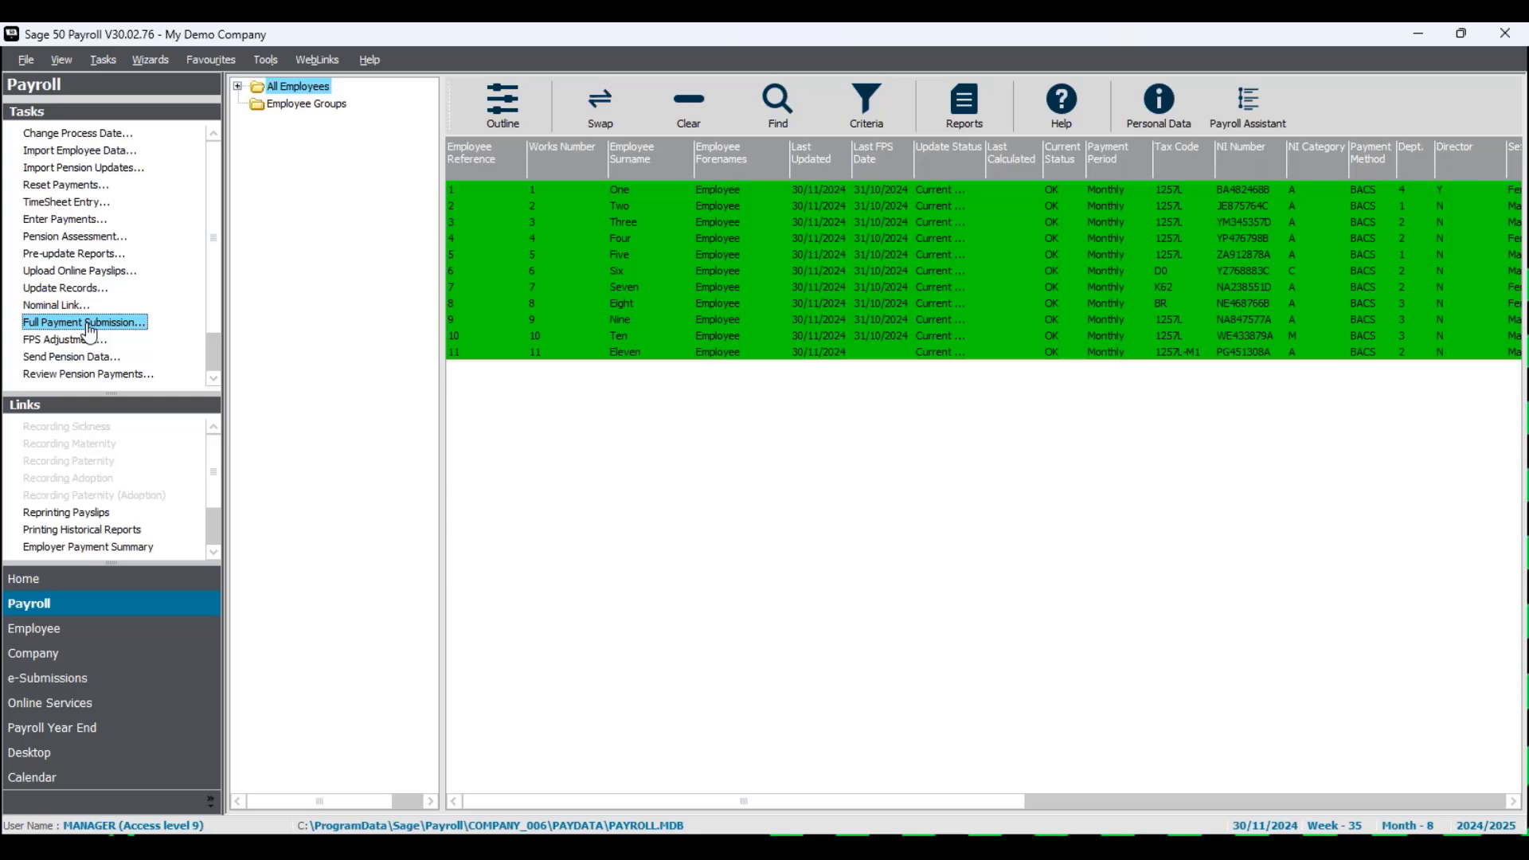
{"action": "double_click", "coordinate": [88, 326]}
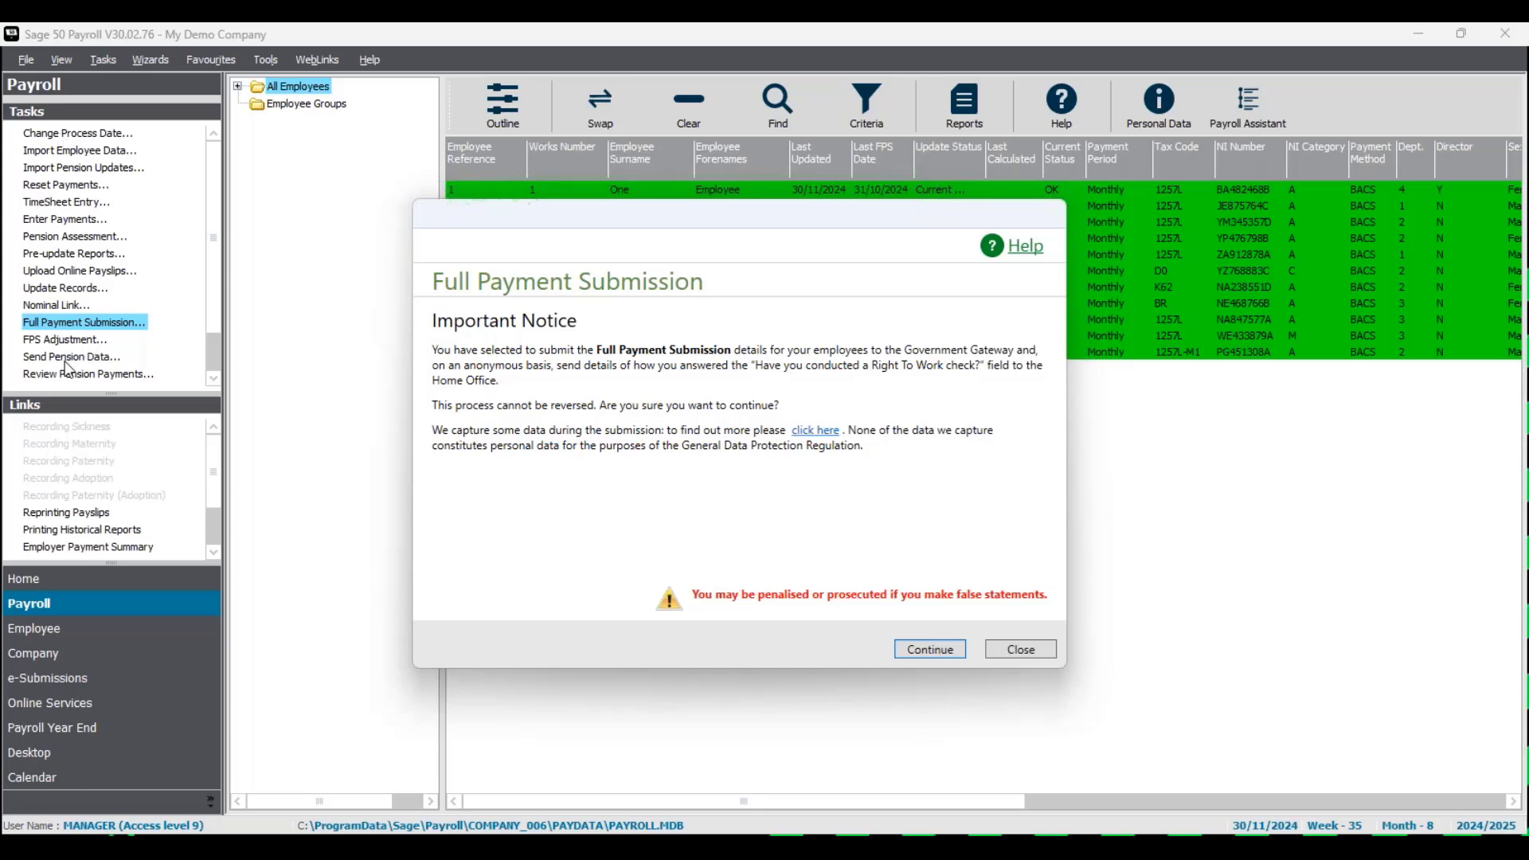
{"action": "left_click", "coordinate": [929, 649]}
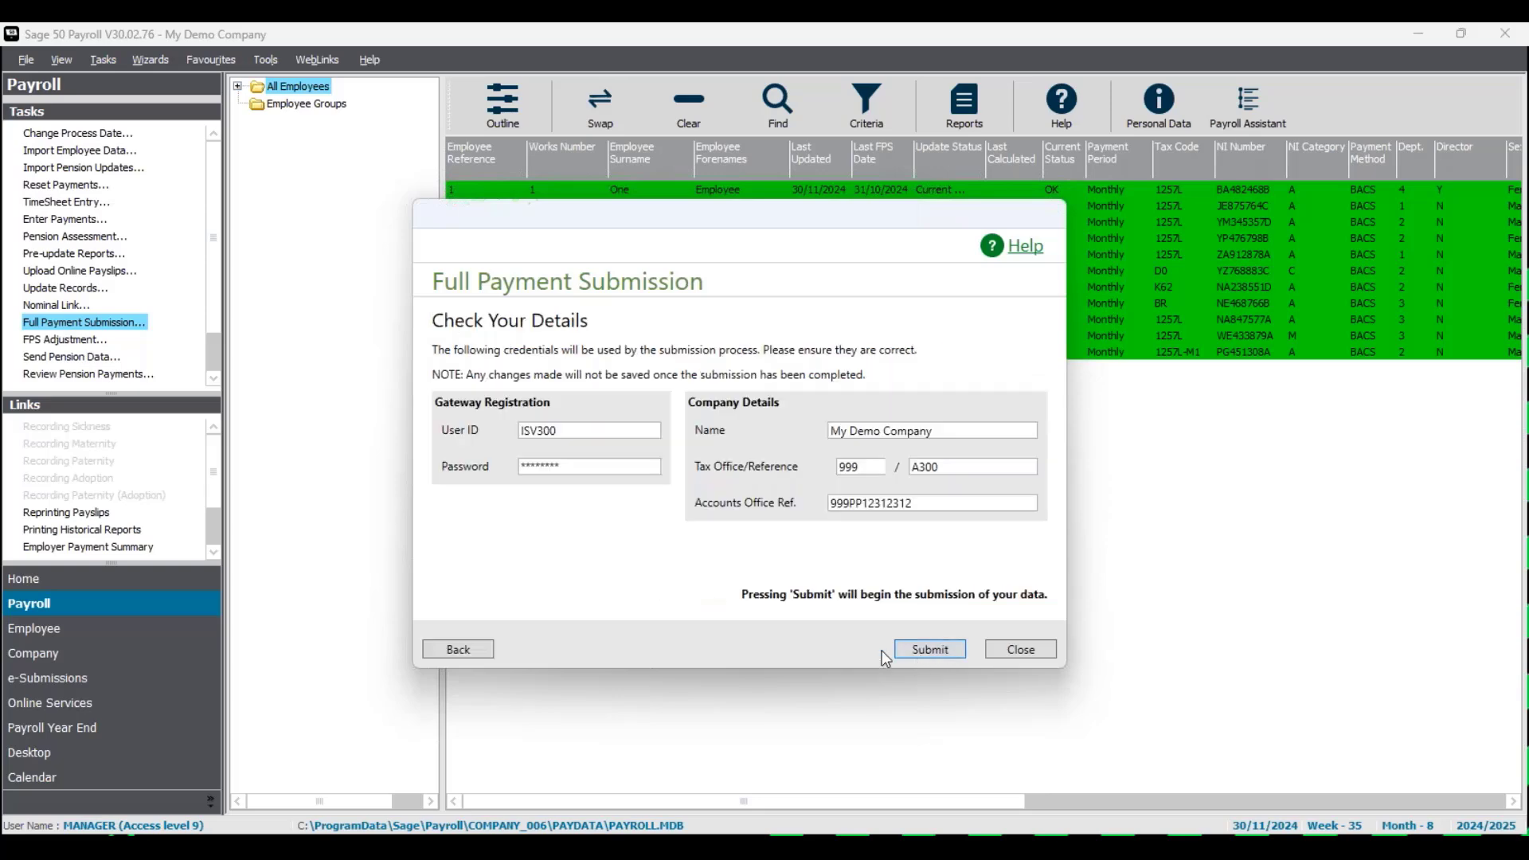
{"action": "left_click", "coordinate": [931, 651]}
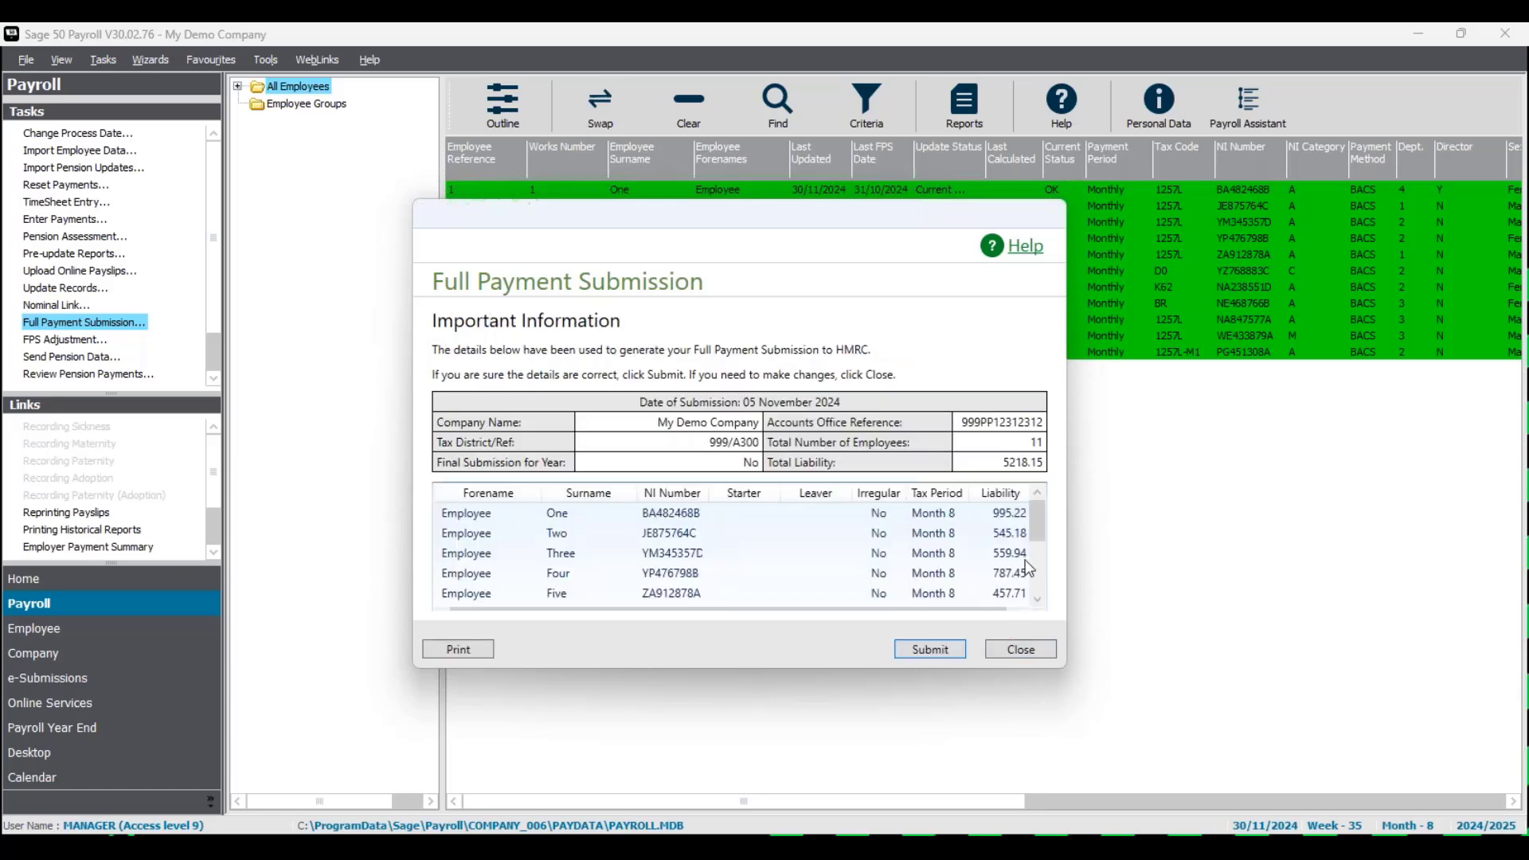
{"action": "left_click_drag", "start_coordinate": [1036, 527], "coordinate": [1037, 590]}
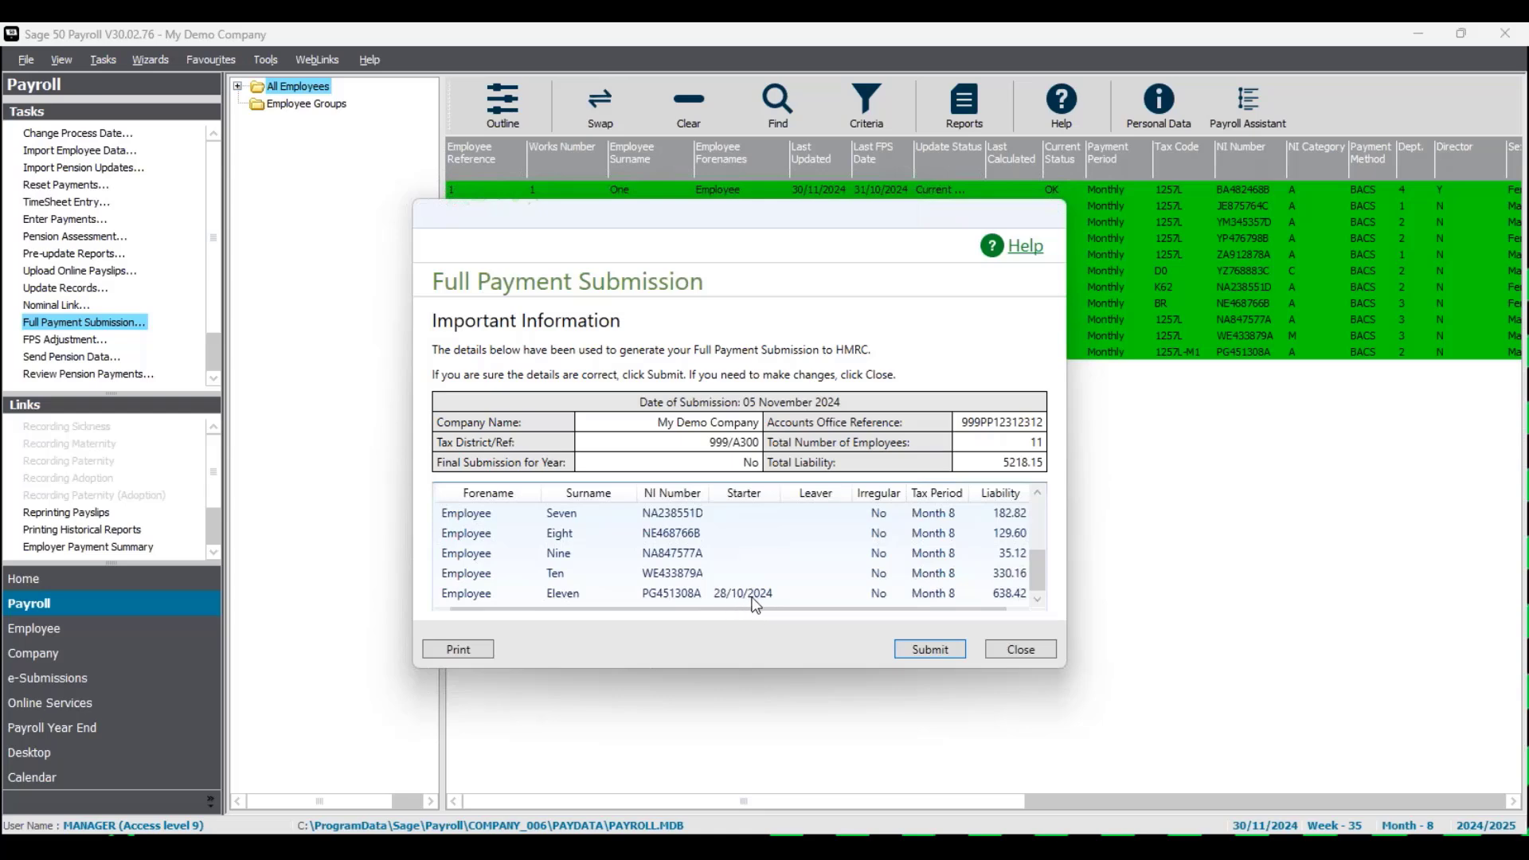
{"action": "left_click", "coordinate": [930, 651]}
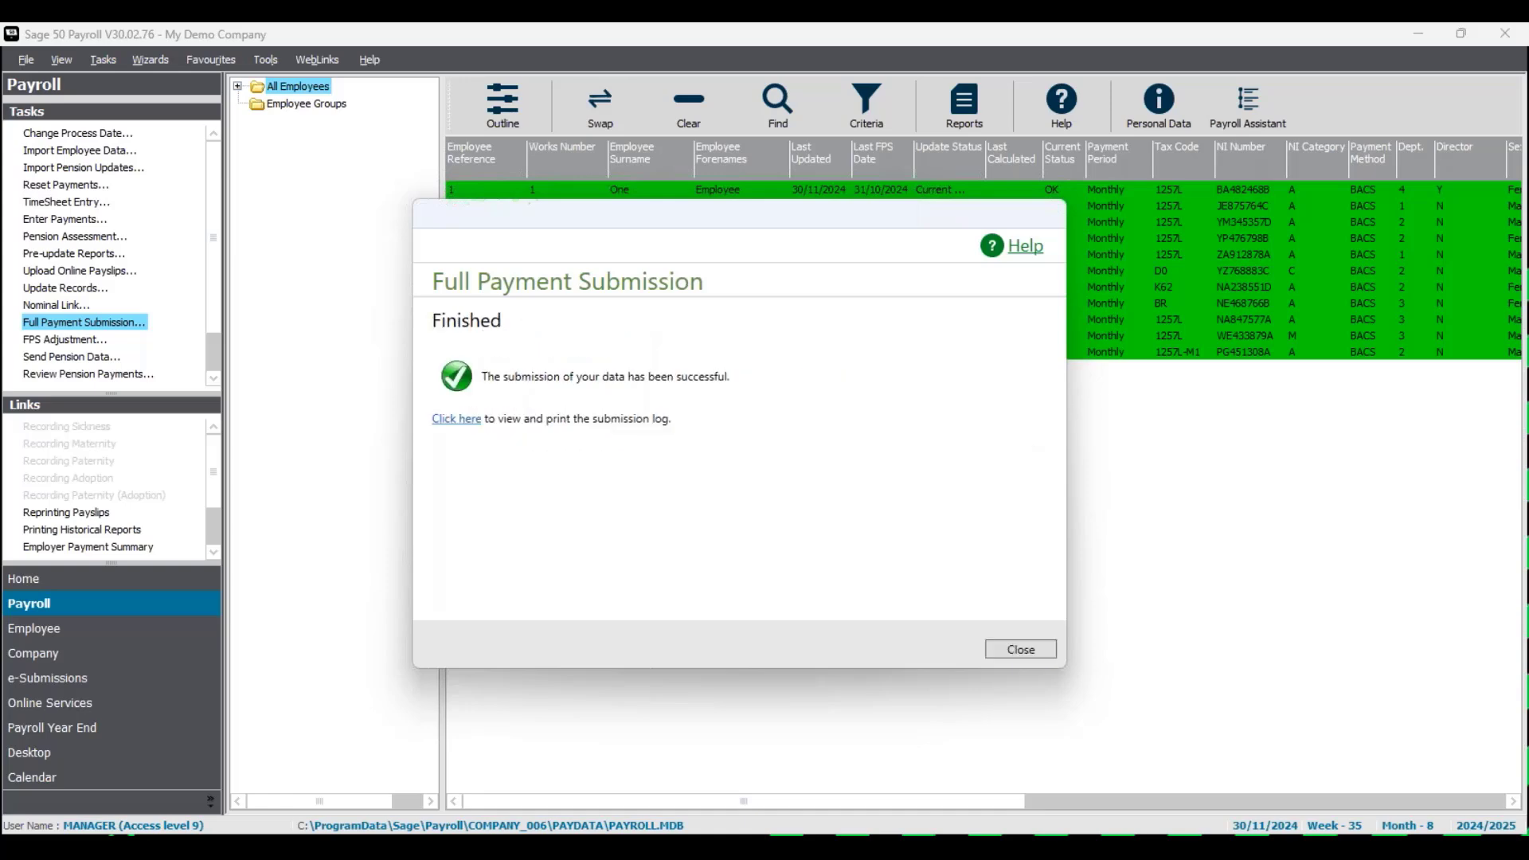
{"action": "left_click", "coordinate": [1021, 650]}
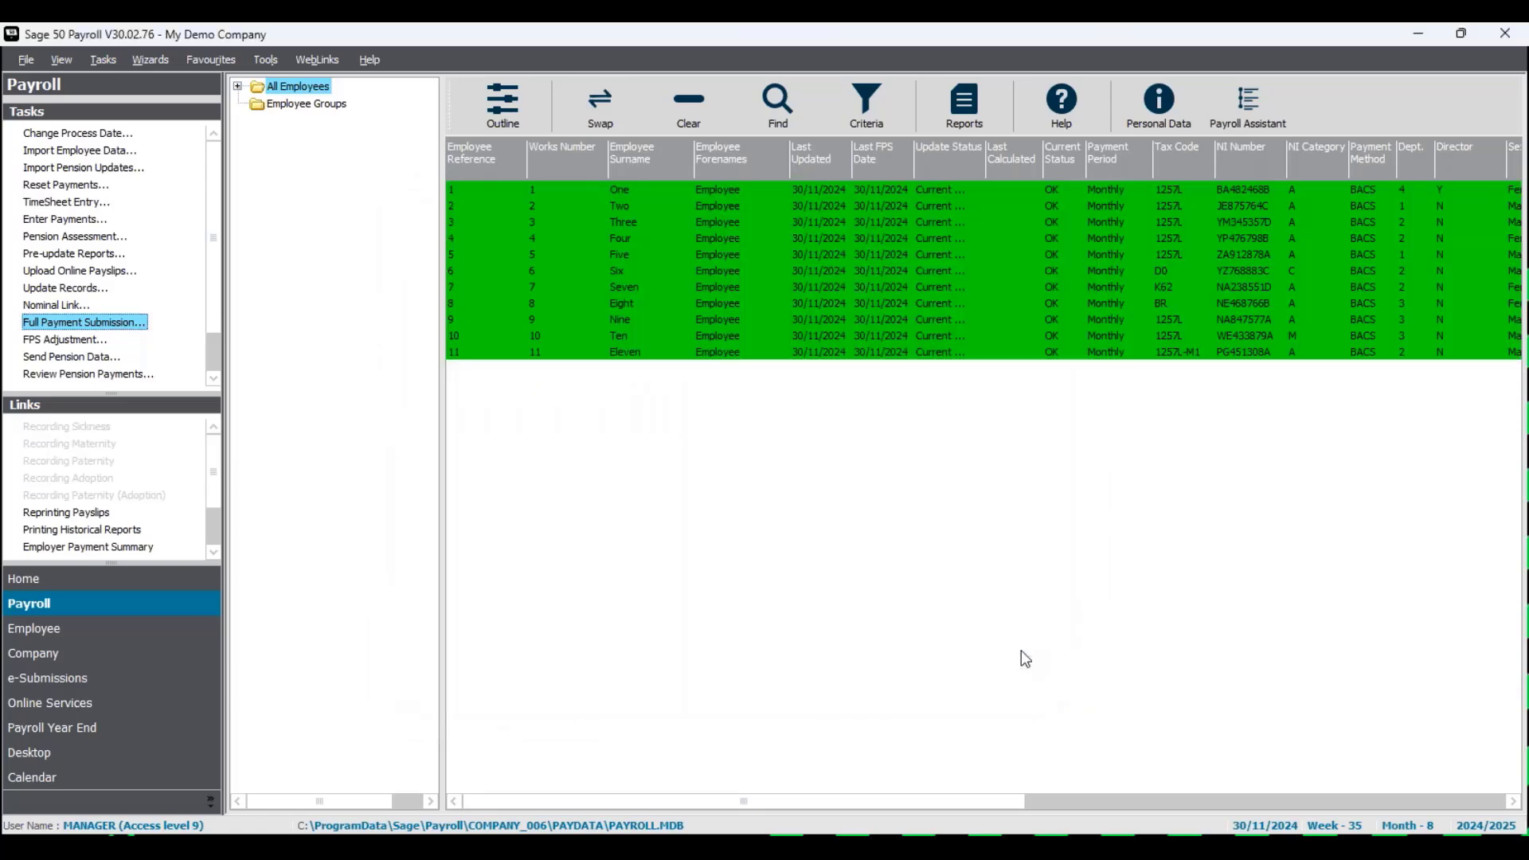